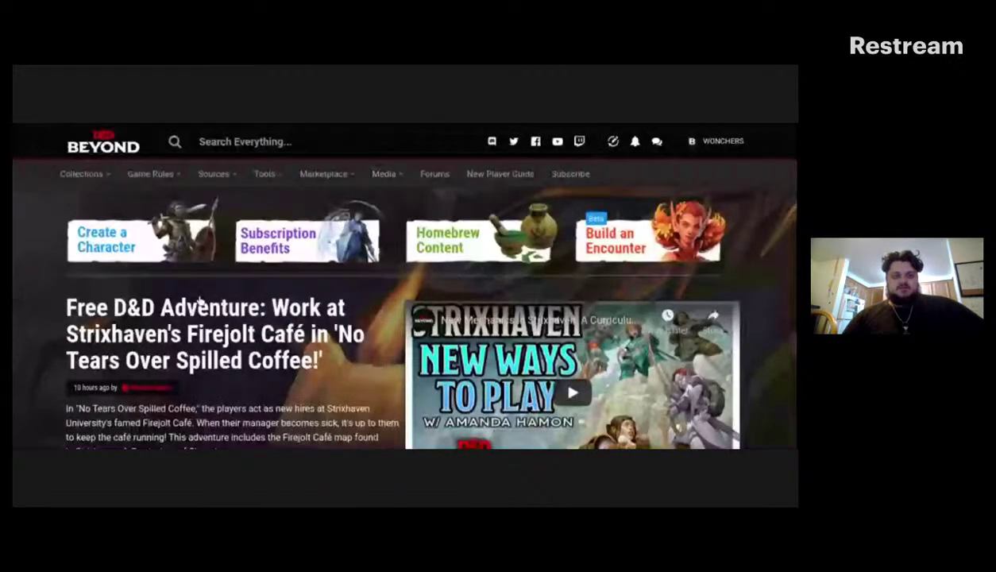
Start creating a new character with the Standard step-by-step method
{"action": "left_click", "coordinate": [146, 249]}
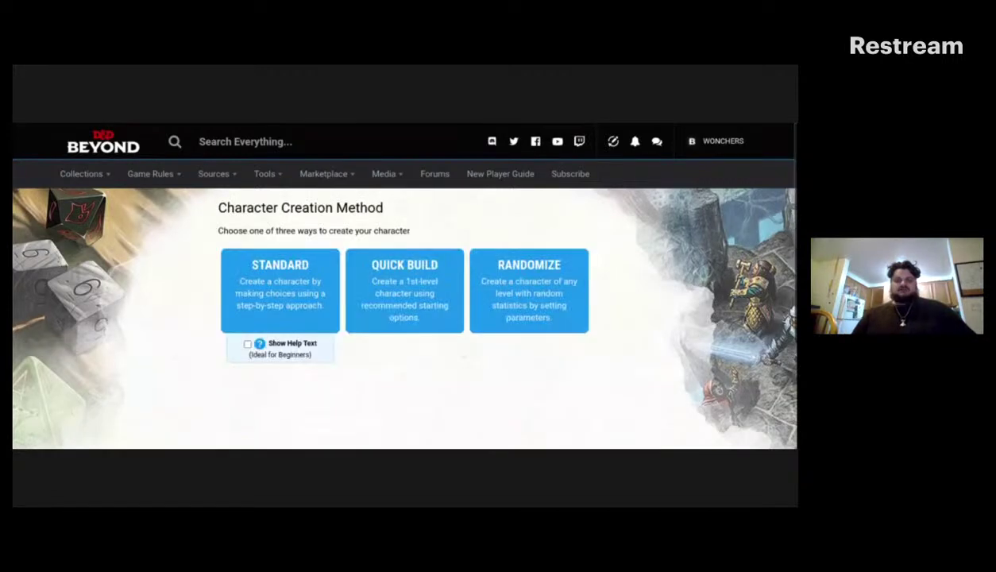
{"action": "left_click", "coordinate": [307, 283]}
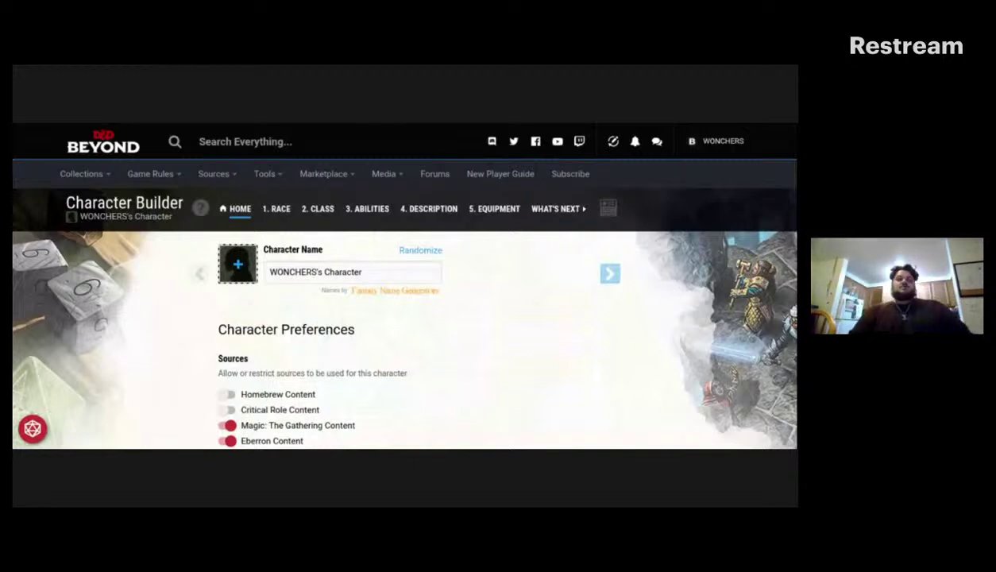
Clear the default character name and replace it with a randomly generated one
{"action": "left_click", "coordinate": [369, 276]}
{"action": "key", "text": "BackSpace"}
{"action": "key", "text": "BackSpace"}
{"action": "key", "text": "BackSpace"}
{"action": "key", "text": "BackSpace"}
{"action": "key", "text": "BackSpace"}
{"action": "key", "text": "BackSpace"}
{"action": "key", "text": "BackSpace"}
{"action": "key", "text": "BackSpace"}
{"action": "key", "text": "BackSpace"}
{"action": "key", "text": "BackSpace"}
{"action": "key", "text": "BackSpace"}
{"action": "key", "text": "BackSpace"}
{"action": "key", "text": "BackSpace"}
{"action": "key", "text": "BackSpace"}
{"action": "key", "text": "BackSpace"}
{"action": "key", "text": "BackSpace"}
{"action": "key", "text": "BackSpace"}
{"action": "key", "text": "BackSpace"}
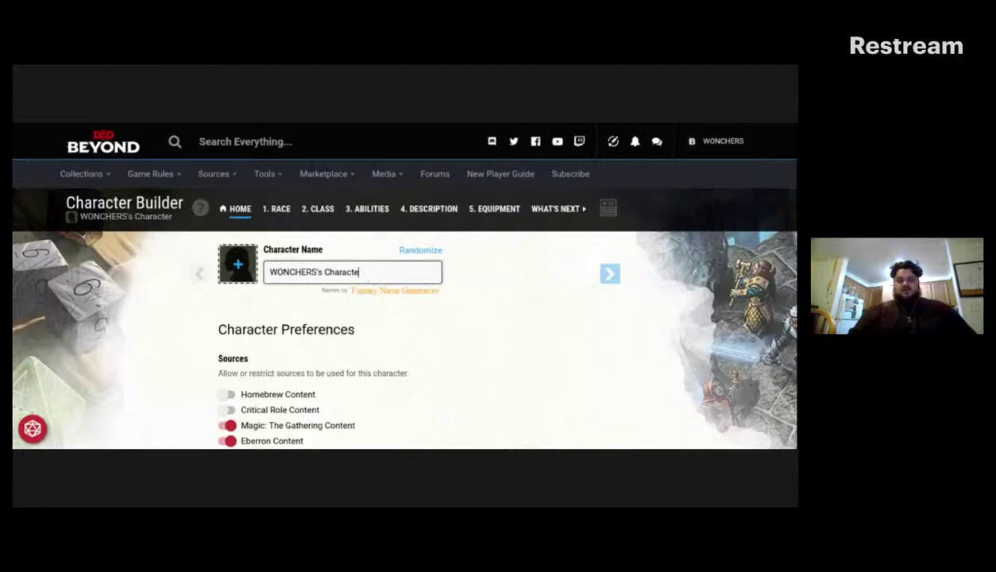
{"action": "key", "text": "BackSpace"}
{"action": "key", "text": "BackSpace"}
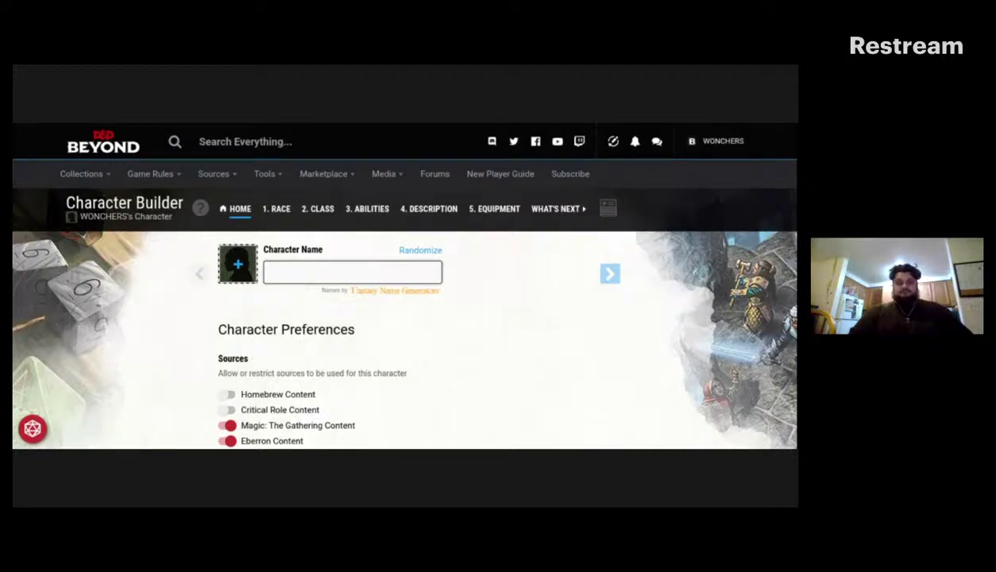
{"action": "left_click", "coordinate": [427, 250]}
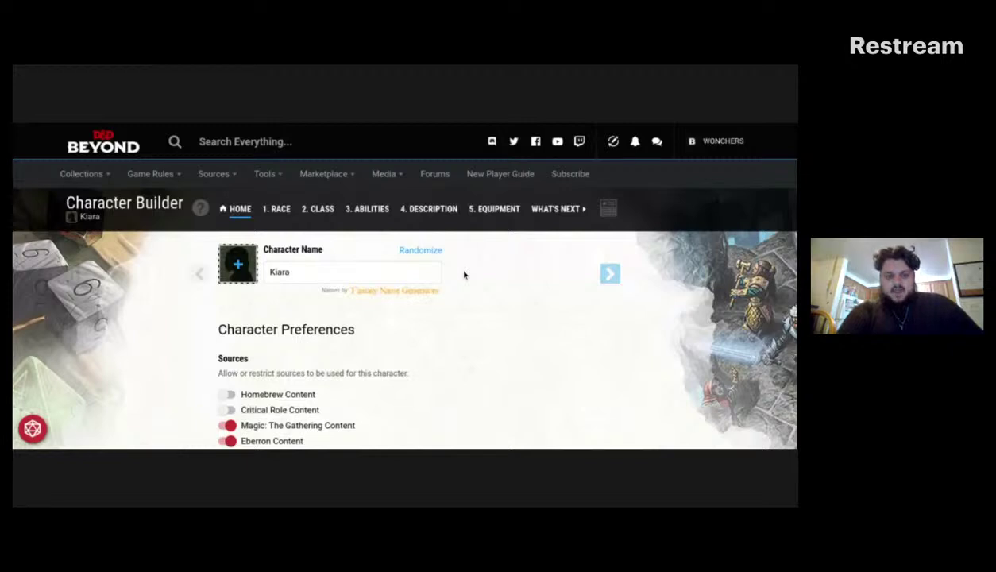
Enable Optional Class Features and Customize Your Origin in the character preferences
{"action": "scroll", "coordinate": [464, 274], "scroll_direction": "down", "scroll_amount": 3}
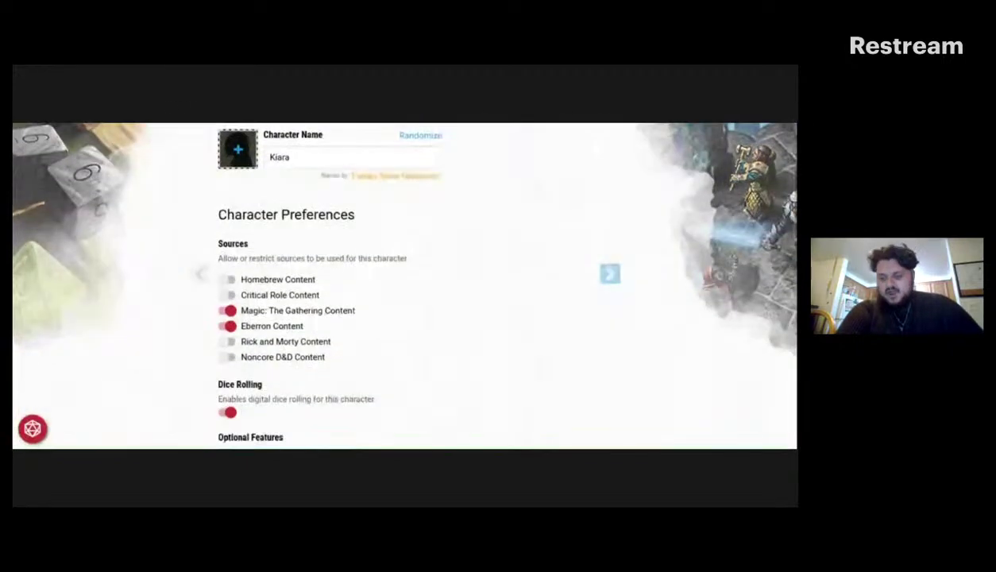
{"action": "scroll", "coordinate": [397, 279], "scroll_direction": "down", "scroll_amount": 2}
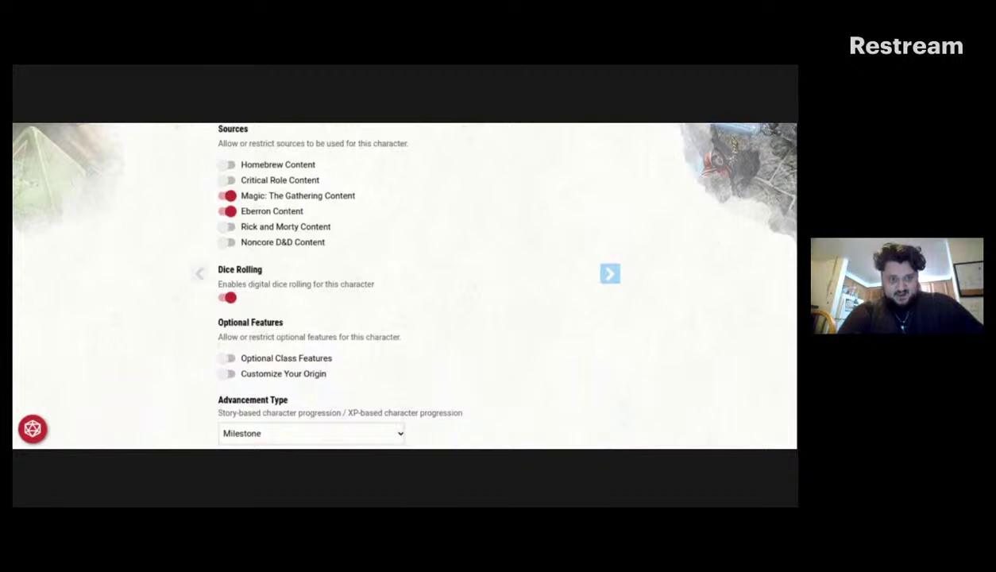
{"action": "scroll", "coordinate": [397, 280], "scroll_direction": "down", "scroll_amount": 1}
{"action": "scroll", "coordinate": [397, 280], "scroll_direction": "up", "scroll_amount": 2}
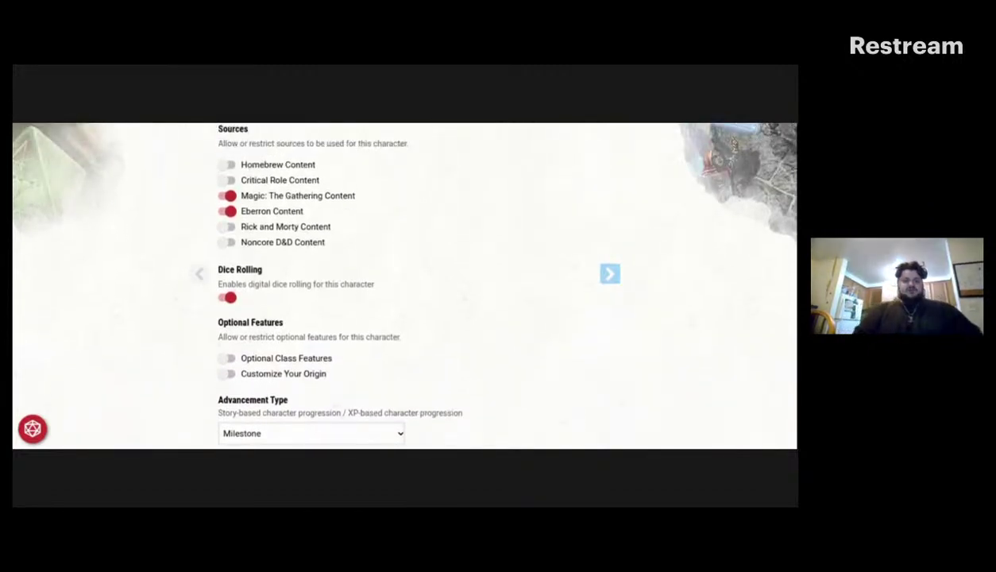
{"action": "left_click", "coordinate": [228, 374]}
{"action": "left_click", "coordinate": [228, 375]}
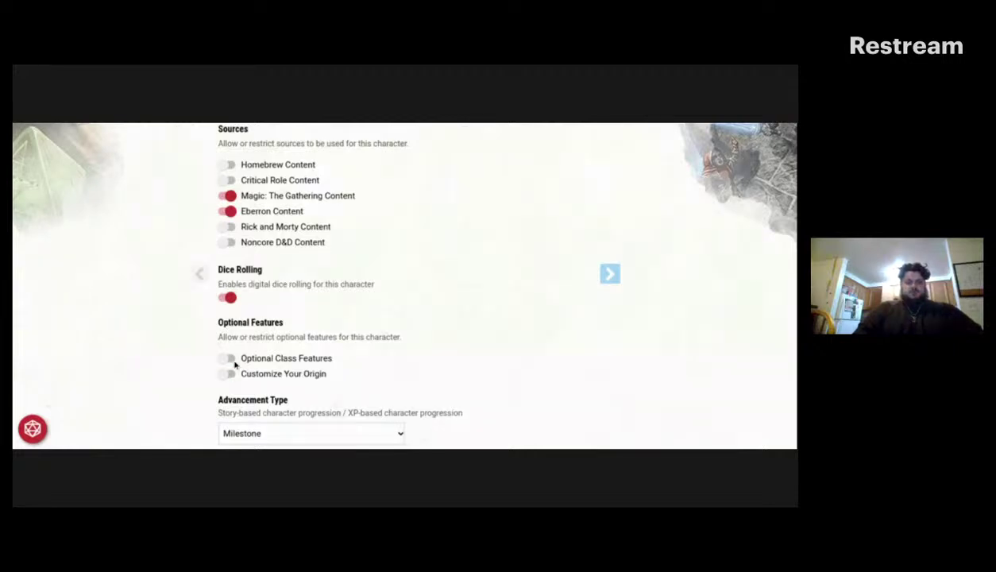
{"action": "left_click", "coordinate": [230, 358]}
{"action": "left_click", "coordinate": [229, 374]}
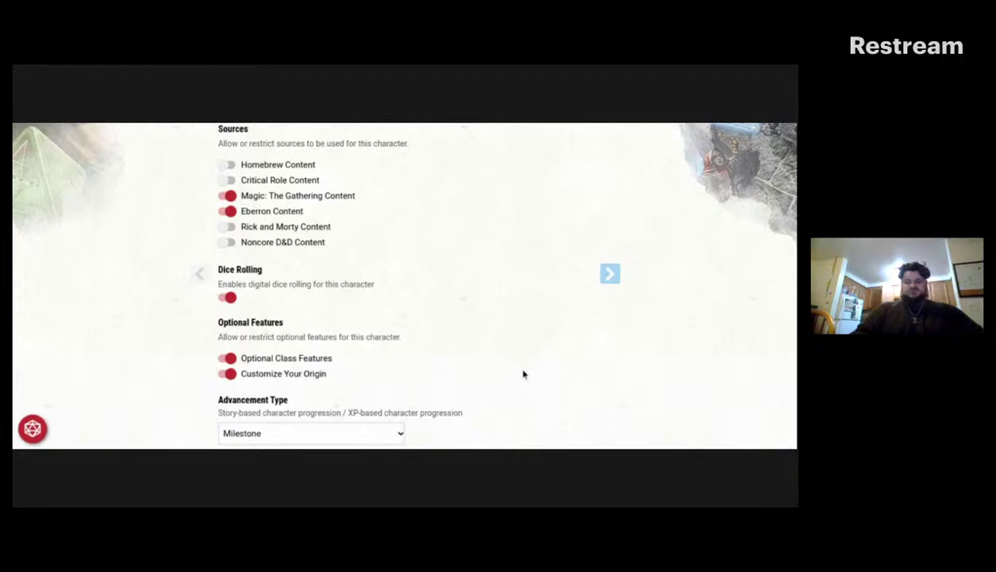
Set the Encumbrance Type to No Encumbrance and turn on Ignore Coin Weight
{"action": "scroll", "coordinate": [522, 374], "scroll_direction": "down", "scroll_amount": 3}
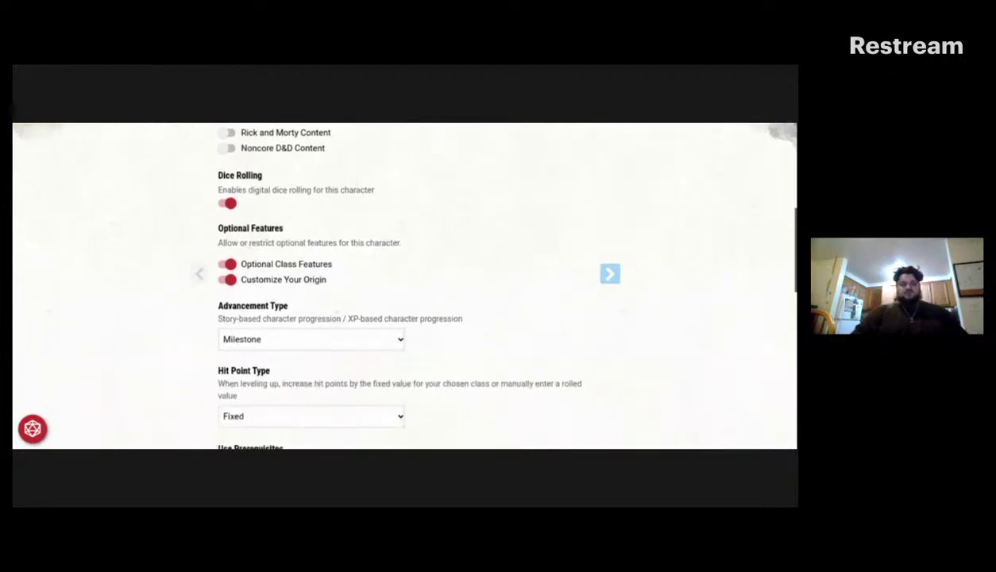
{"action": "scroll", "coordinate": [523, 317], "scroll_direction": "down", "scroll_amount": 4}
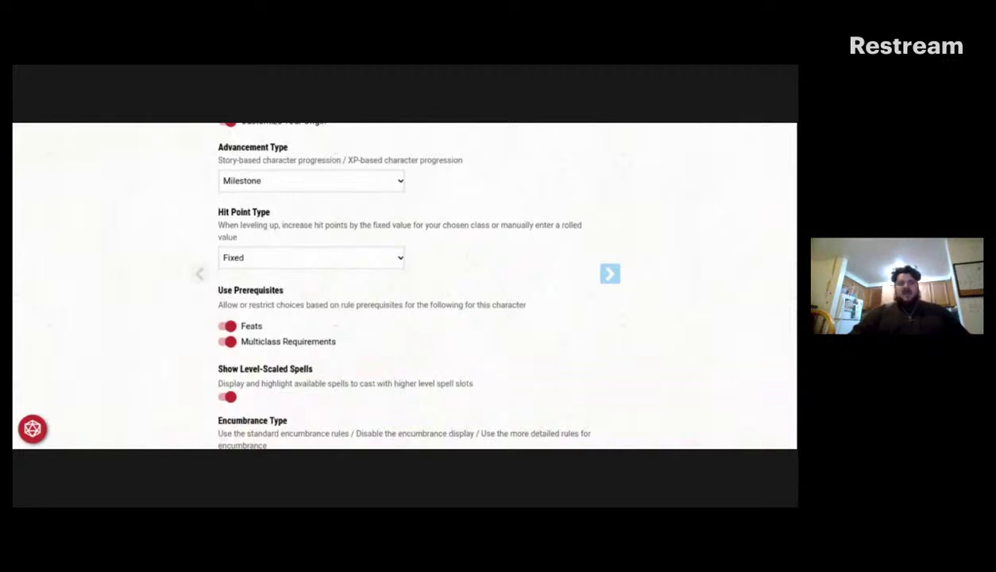
{"action": "scroll", "coordinate": [405, 286], "scroll_direction": "down", "scroll_amount": 1}
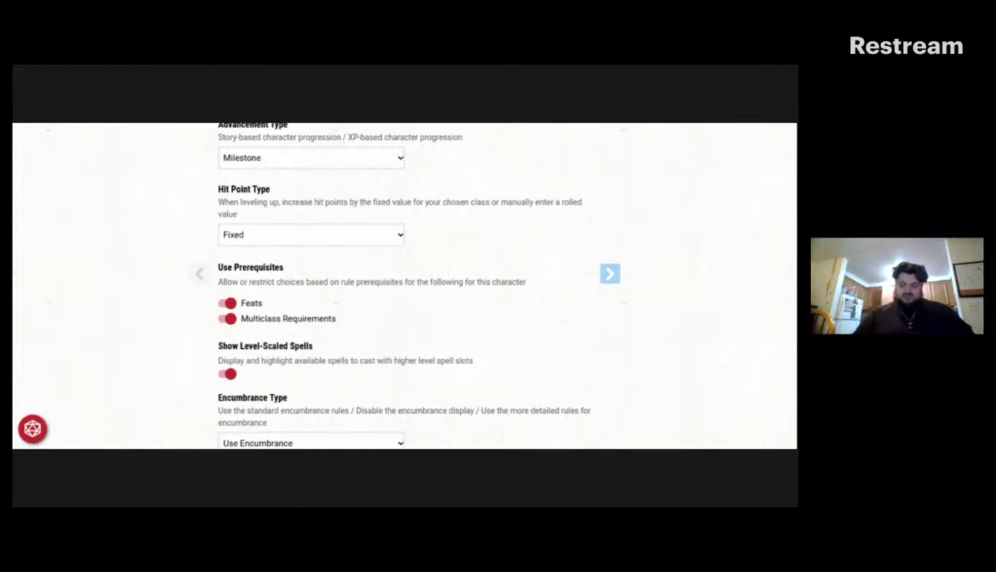
{"action": "scroll", "coordinate": [406, 285], "scroll_direction": "down", "scroll_amount": 1}
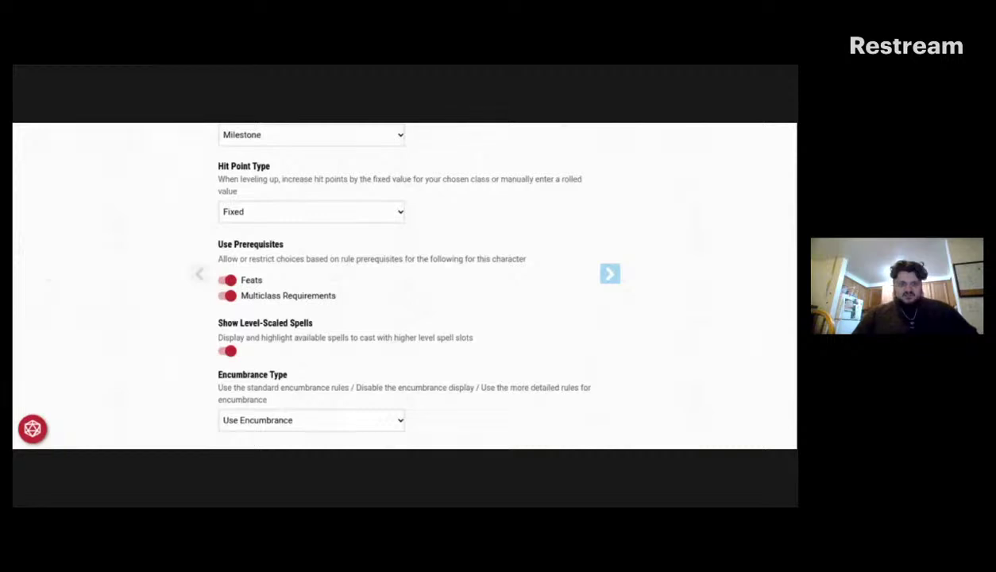
{"action": "scroll", "coordinate": [405, 286], "scroll_direction": "down", "scroll_amount": 1}
{"action": "scroll", "coordinate": [399, 267], "scroll_direction": "down", "scroll_amount": 1}
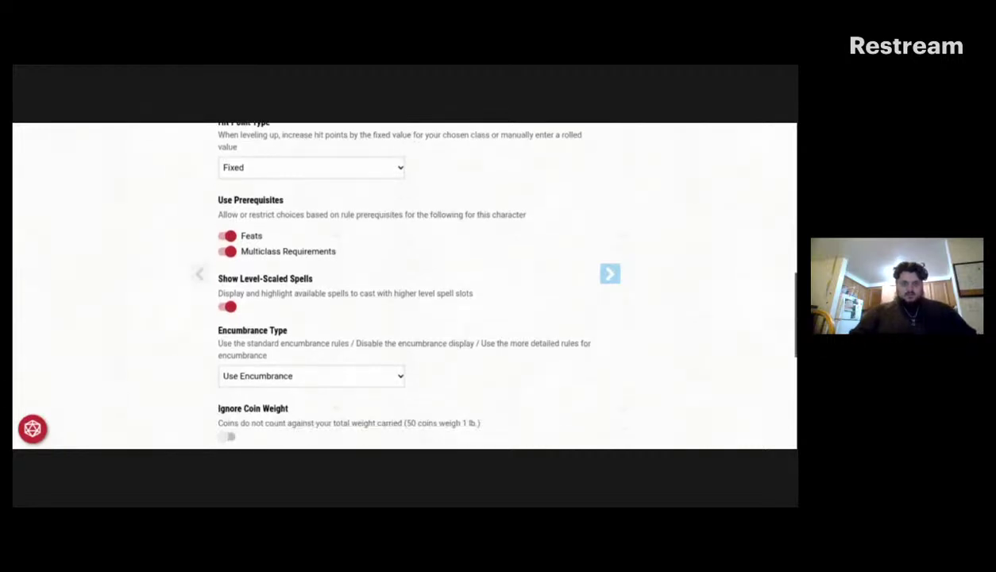
{"action": "scroll", "coordinate": [399, 267], "scroll_direction": "down", "scroll_amount": 5}
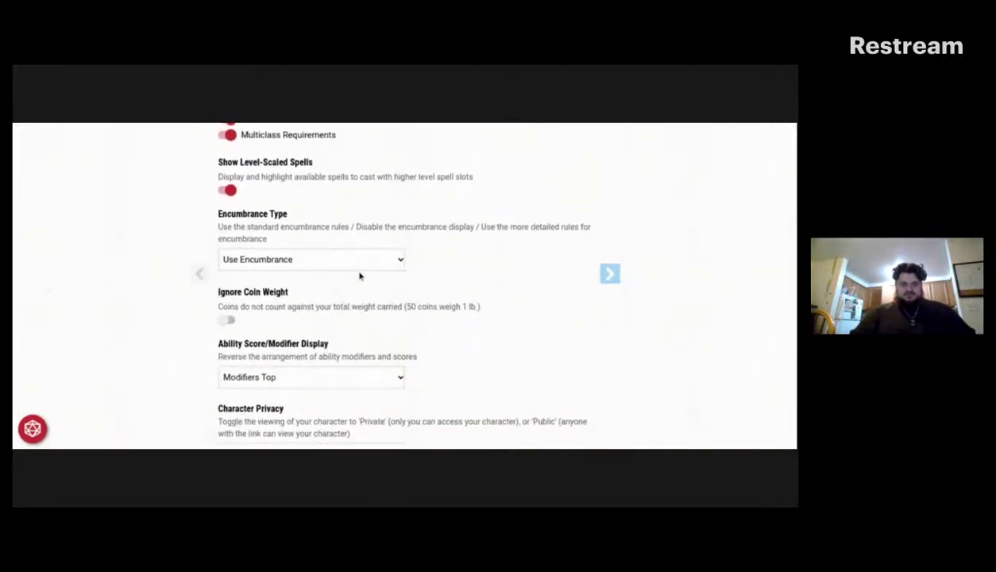
{"action": "left_click", "coordinate": [359, 275]}
{"action": "left_click", "coordinate": [230, 320]}
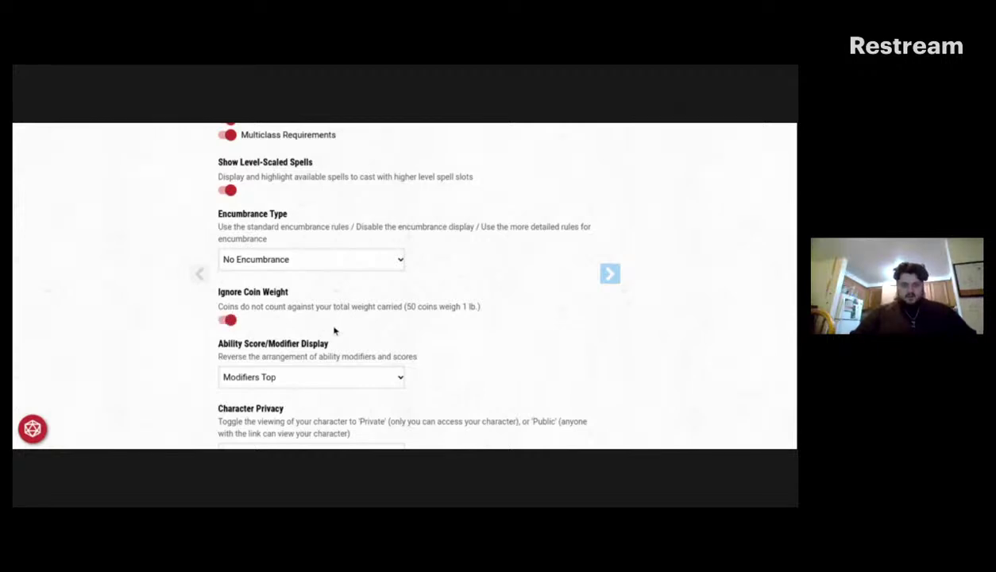
Leave the remaining character preferences as they are and continue to the race selection
{"action": "scroll", "coordinate": [334, 330], "scroll_direction": "down", "scroll_amount": 2}
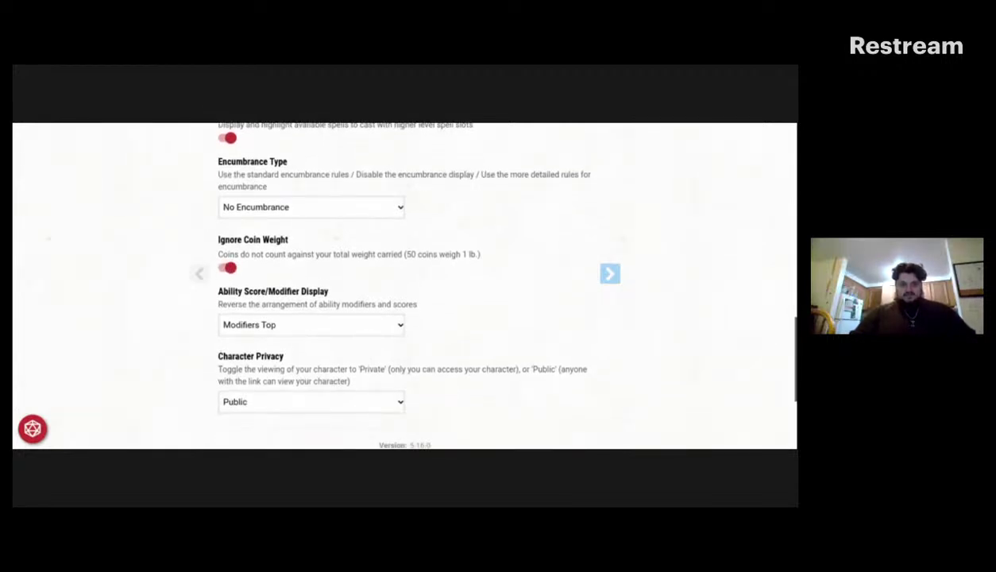
{"action": "scroll", "coordinate": [608, 280], "scroll_direction": "down", "scroll_amount": 3}
{"action": "left_click", "coordinate": [616, 274]}
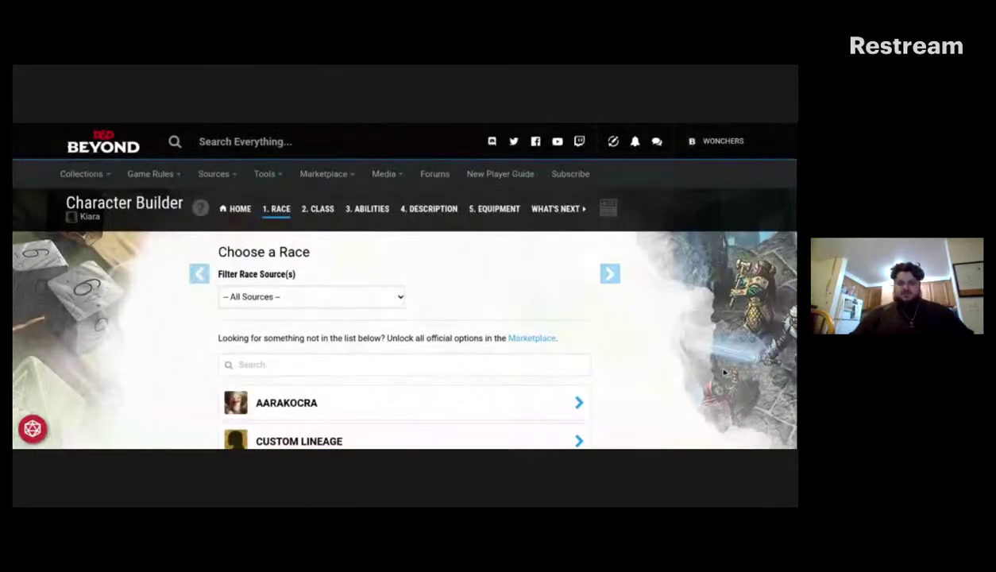
Look through the available races and choose the Gem Dragonborn variant as the character's race
{"action": "scroll", "coordinate": [540, 303], "scroll_direction": "down", "scroll_amount": 2}
{"action": "scroll", "coordinate": [404, 318], "scroll_direction": "down", "scroll_amount": 3}
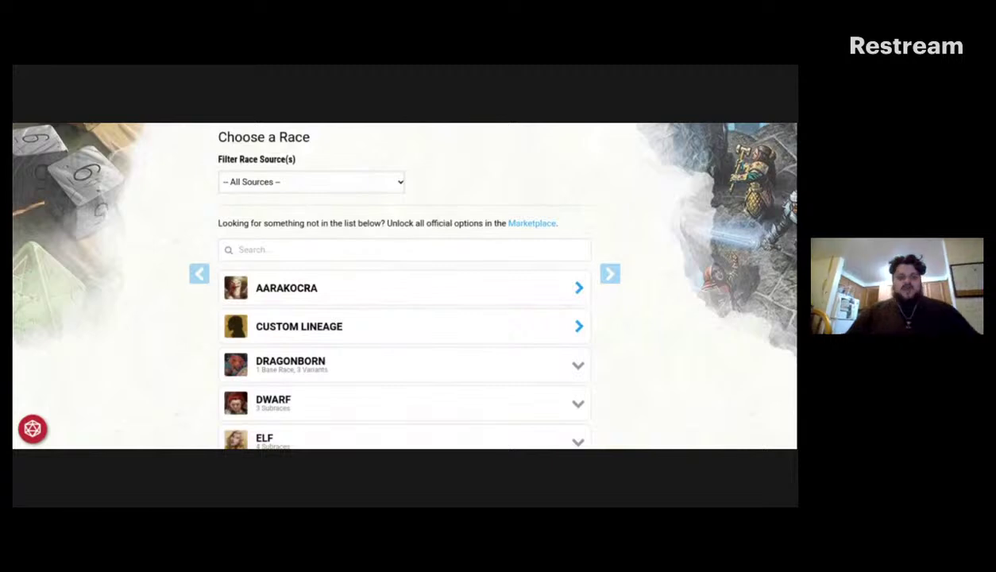
{"action": "scroll", "coordinate": [405, 318], "scroll_direction": "down", "scroll_amount": 1}
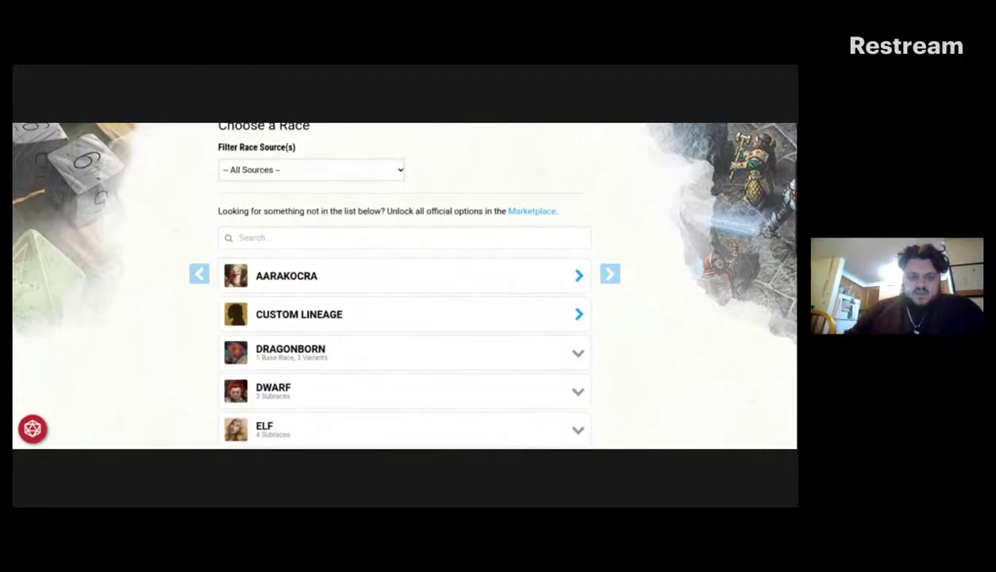
{"action": "scroll", "coordinate": [404, 286], "scroll_direction": "down", "scroll_amount": 4}
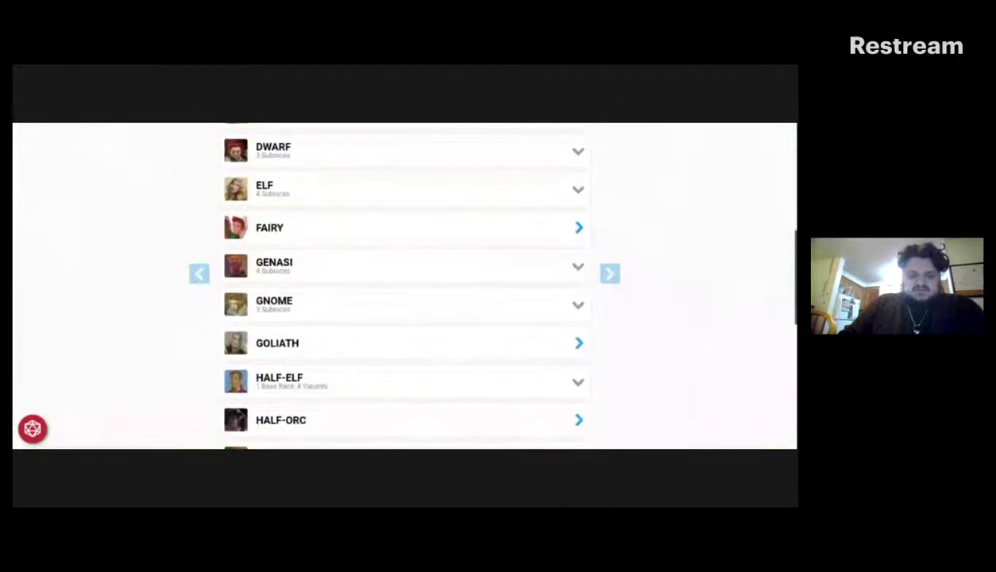
{"action": "scroll", "coordinate": [404, 286], "scroll_direction": "down", "scroll_amount": 5}
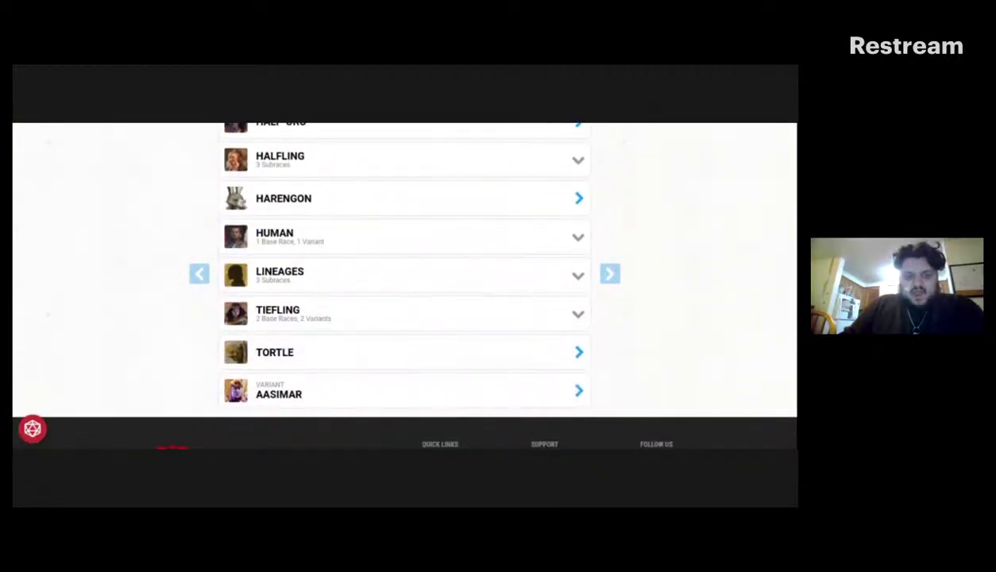
{"action": "scroll", "coordinate": [405, 286], "scroll_direction": "up", "scroll_amount": 3}
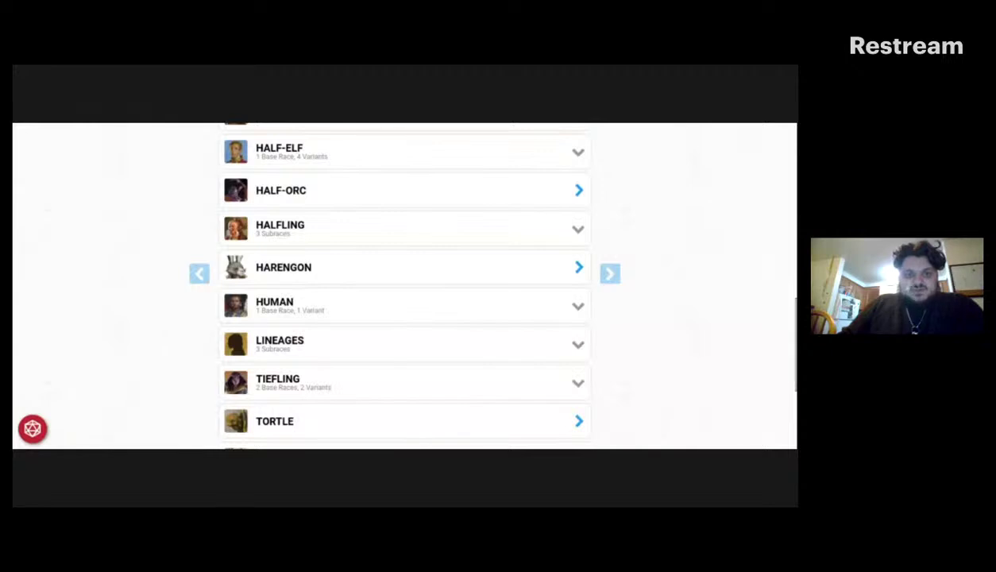
{"action": "scroll", "coordinate": [404, 286], "scroll_direction": "up", "scroll_amount": 3}
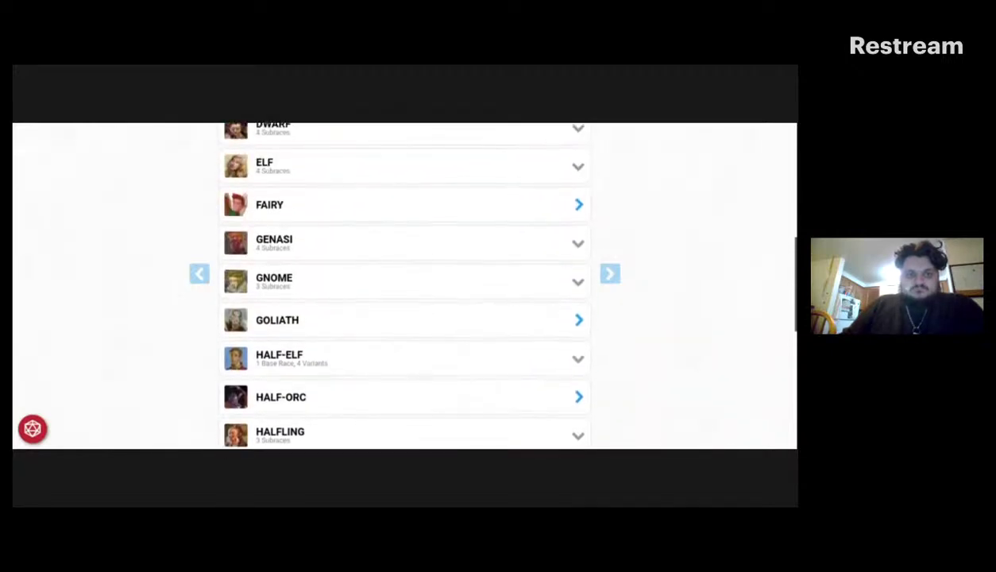
{"action": "scroll", "coordinate": [404, 286], "scroll_direction": "up", "scroll_amount": 3}
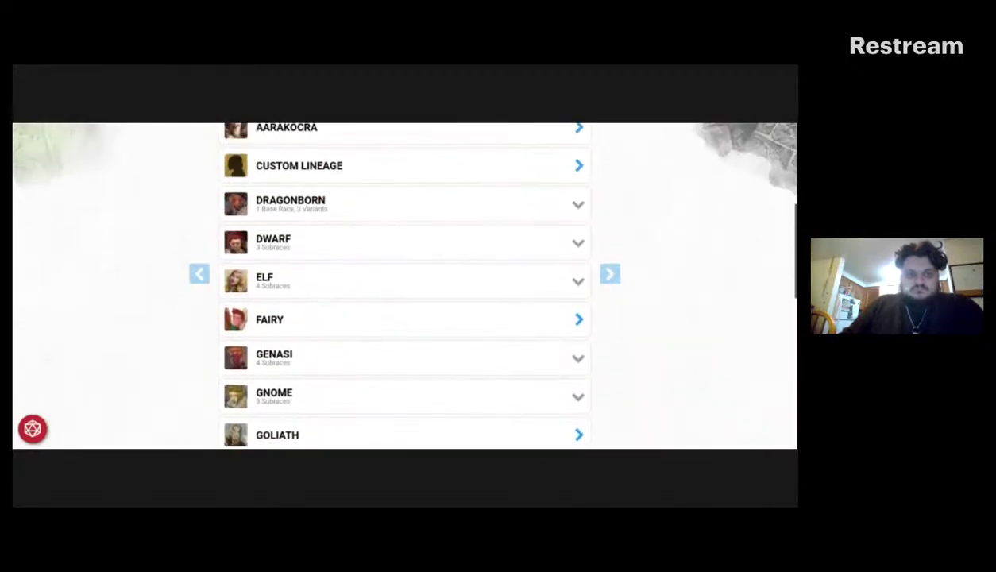
{"action": "scroll", "coordinate": [606, 358], "scroll_direction": "up", "scroll_amount": 2}
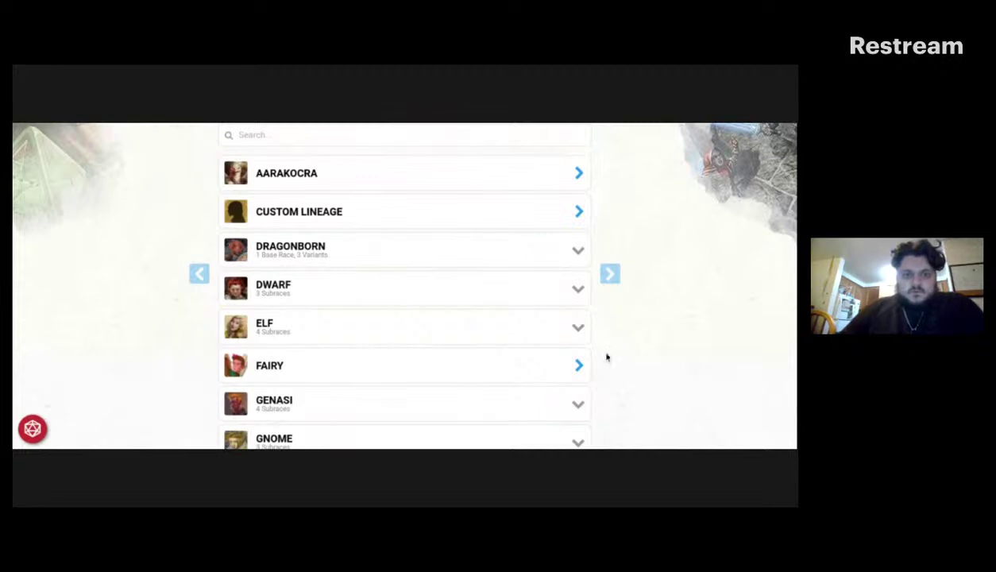
{"action": "left_click", "coordinate": [342, 252]}
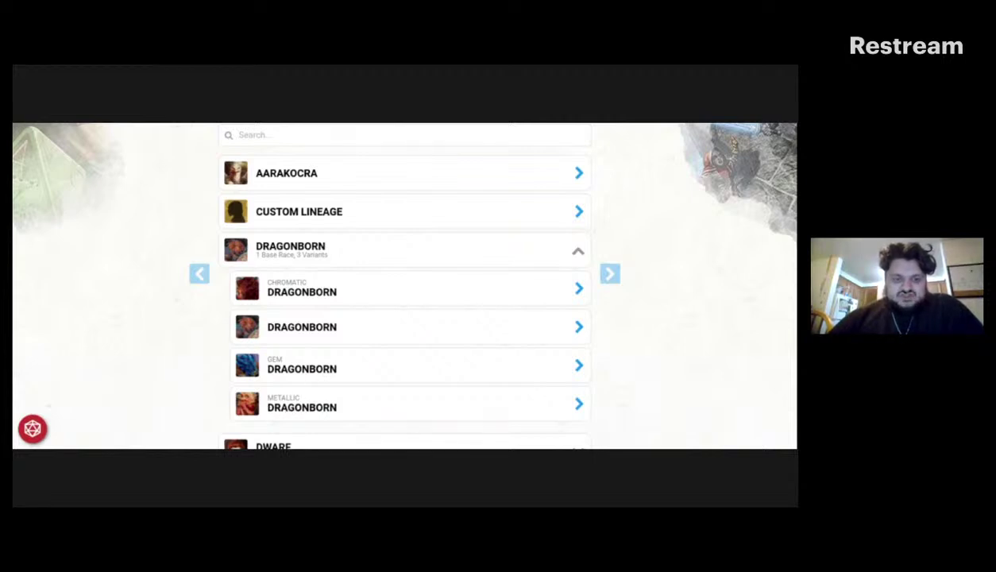
{"action": "left_click", "coordinate": [309, 373]}
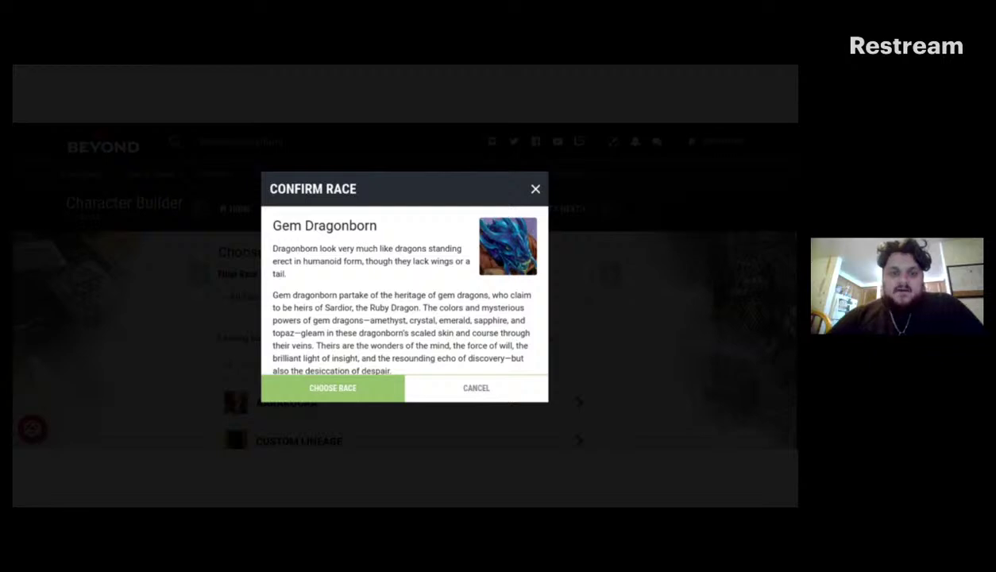
{"action": "left_click", "coordinate": [338, 394]}
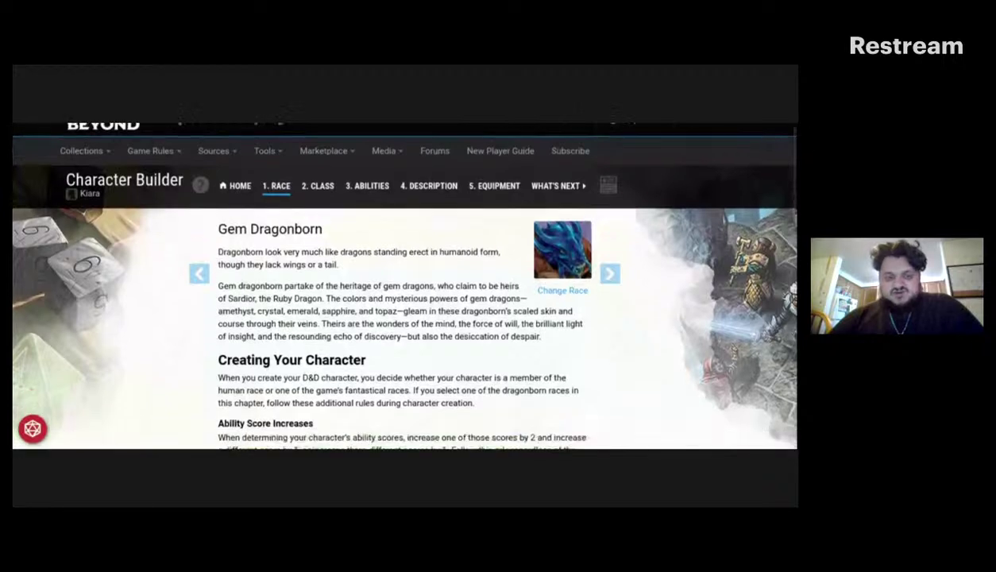
Review the Gem Dragonborn description, the ability score and language note, and the Creature Type, Size and Speed traits
{"action": "scroll", "coordinate": [656, 351], "scroll_direction": "down", "scroll_amount": 2}
{"action": "scroll", "coordinate": [404, 286], "scroll_direction": "down", "scroll_amount": 6}
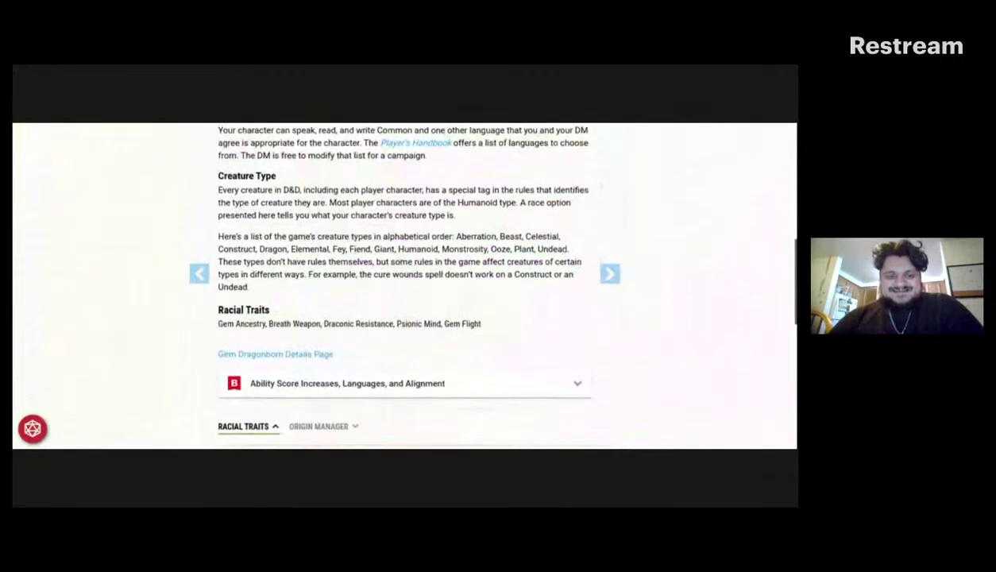
{"action": "scroll", "coordinate": [404, 286], "scroll_direction": "down", "scroll_amount": 4}
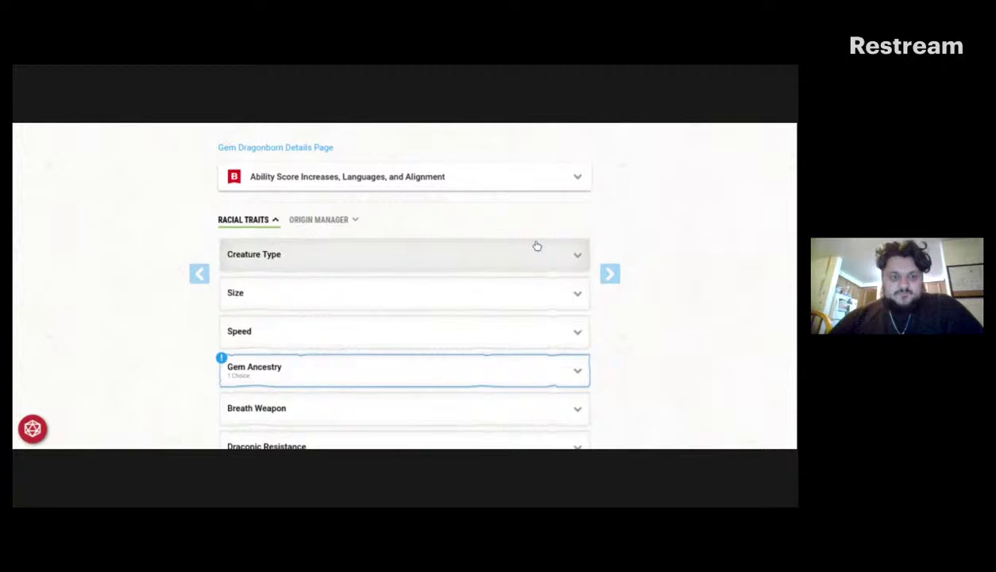
{"action": "left_click", "coordinate": [491, 175]}
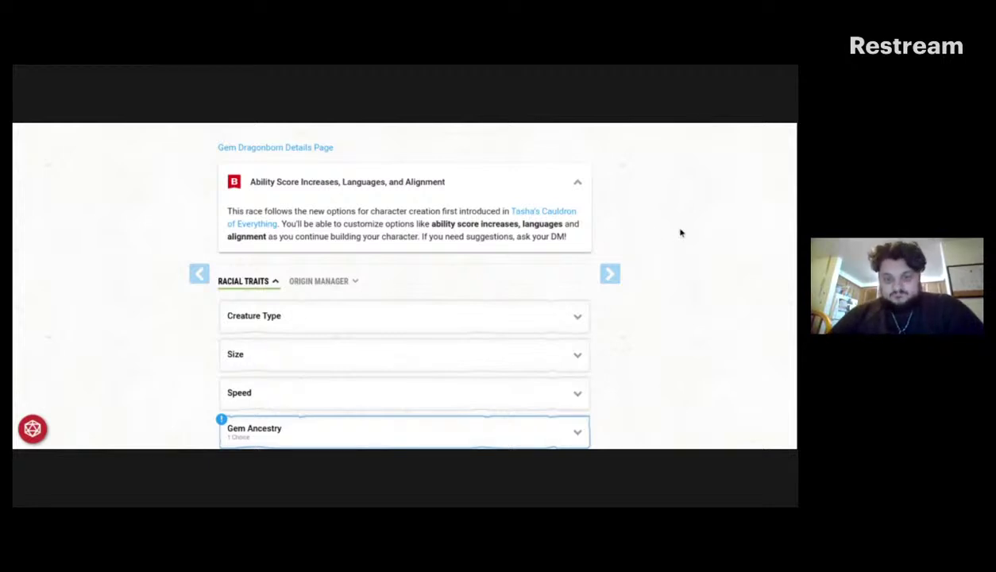
{"action": "left_click", "coordinate": [369, 313]}
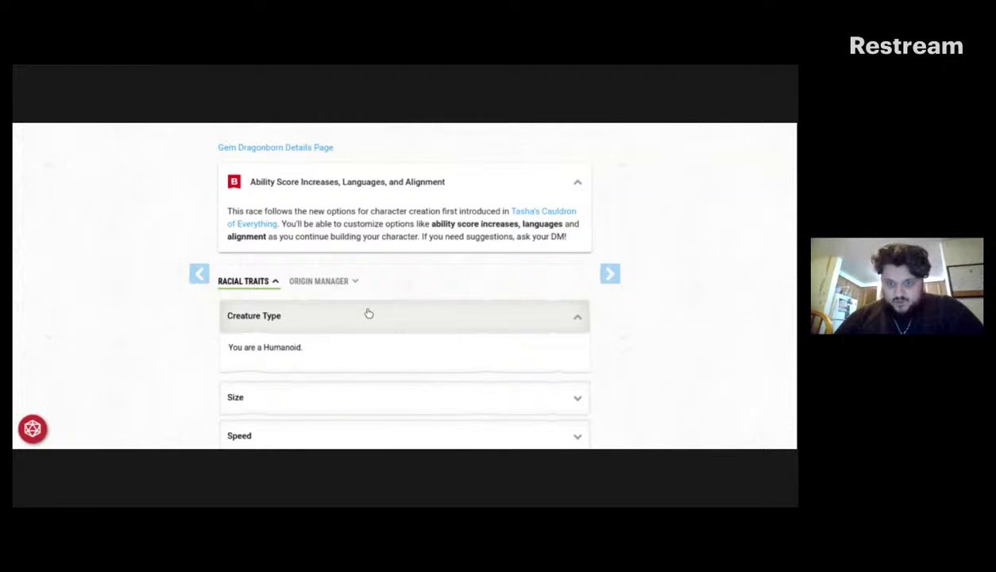
{"action": "left_click", "coordinate": [368, 314]}
{"action": "left_click", "coordinate": [341, 355]}
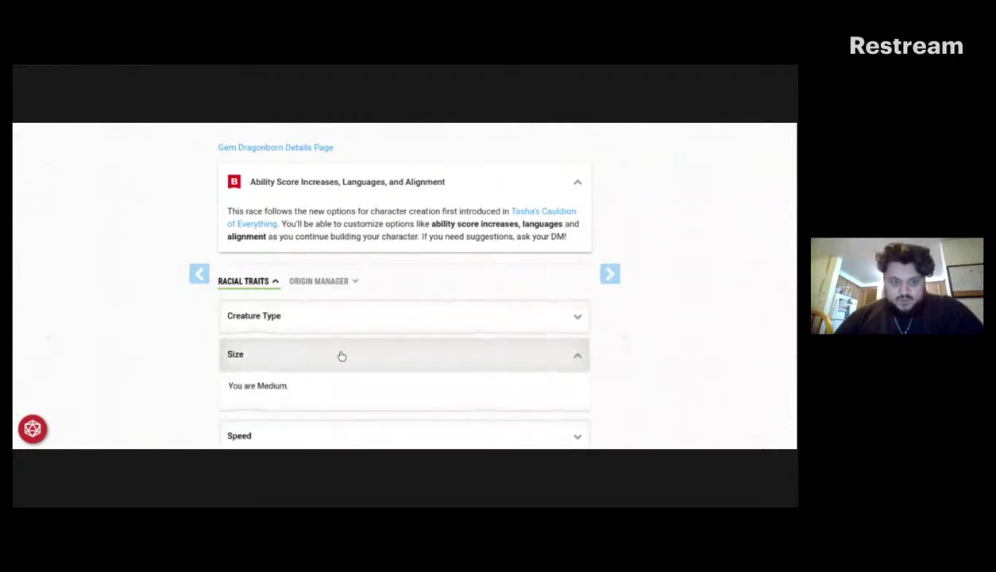
{"action": "left_click", "coordinate": [341, 355]}
{"action": "scroll", "coordinate": [342, 355], "scroll_direction": "down", "scroll_amount": 2}
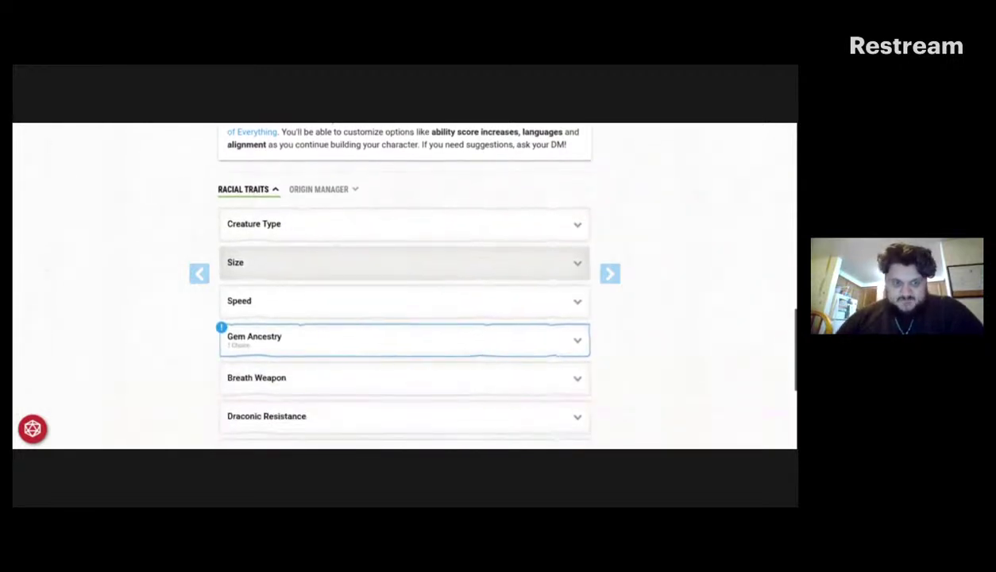
{"action": "left_click", "coordinate": [291, 305]}
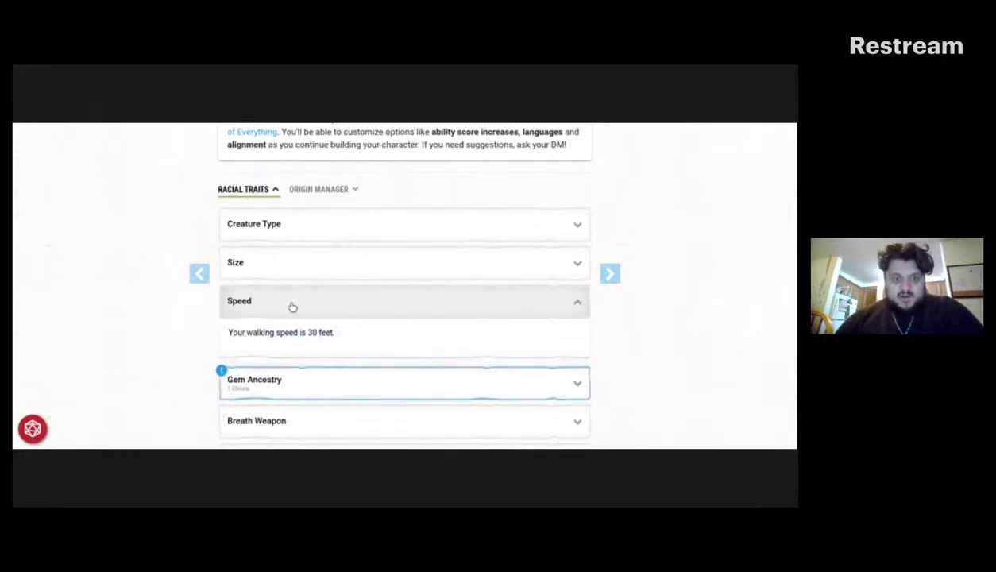
{"action": "left_click", "coordinate": [293, 307]}
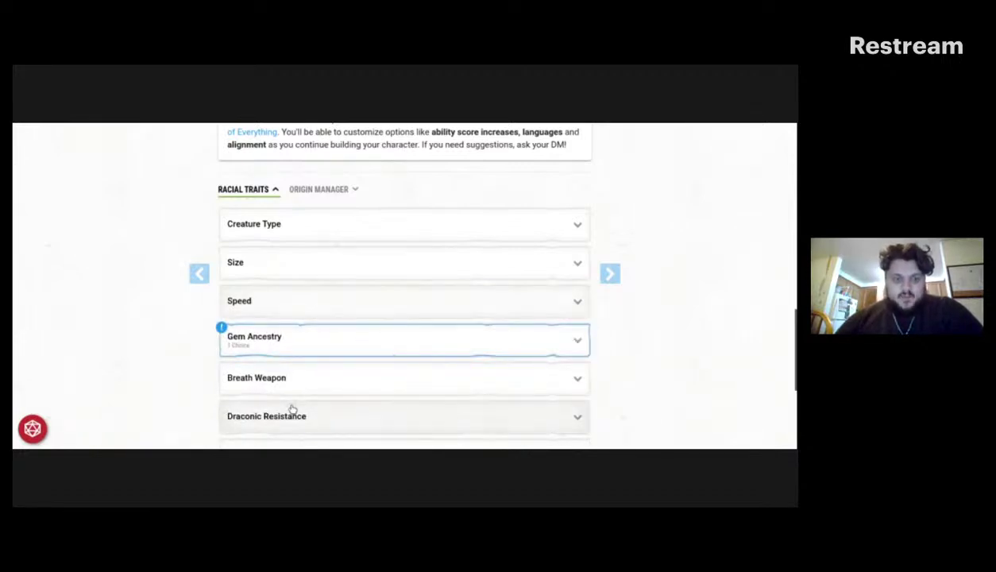
Choose Emerald as the character's Gem Ancestry in the racial traits
{"action": "left_click", "coordinate": [366, 341]}
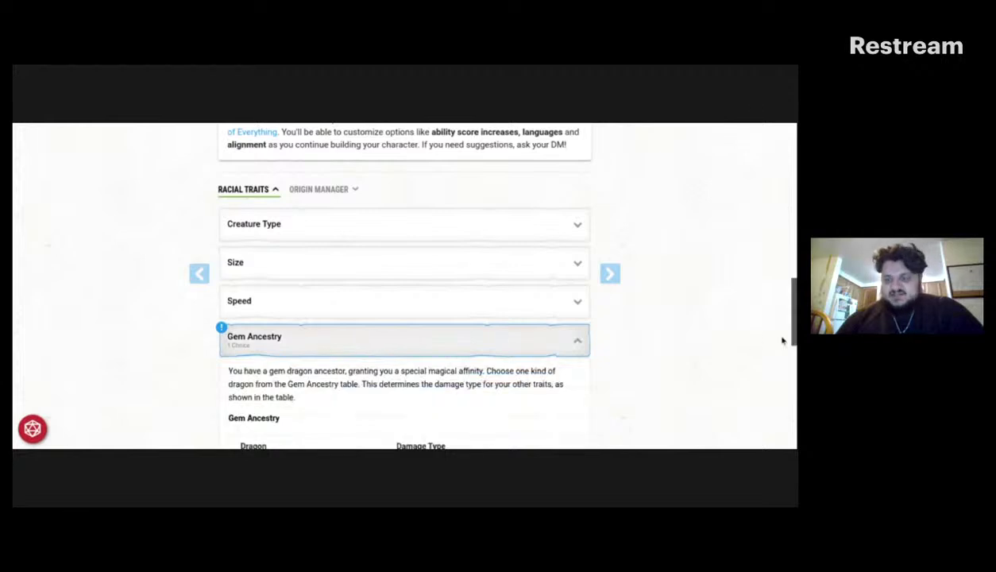
{"action": "scroll", "coordinate": [783, 340], "scroll_direction": "down", "scroll_amount": 3}
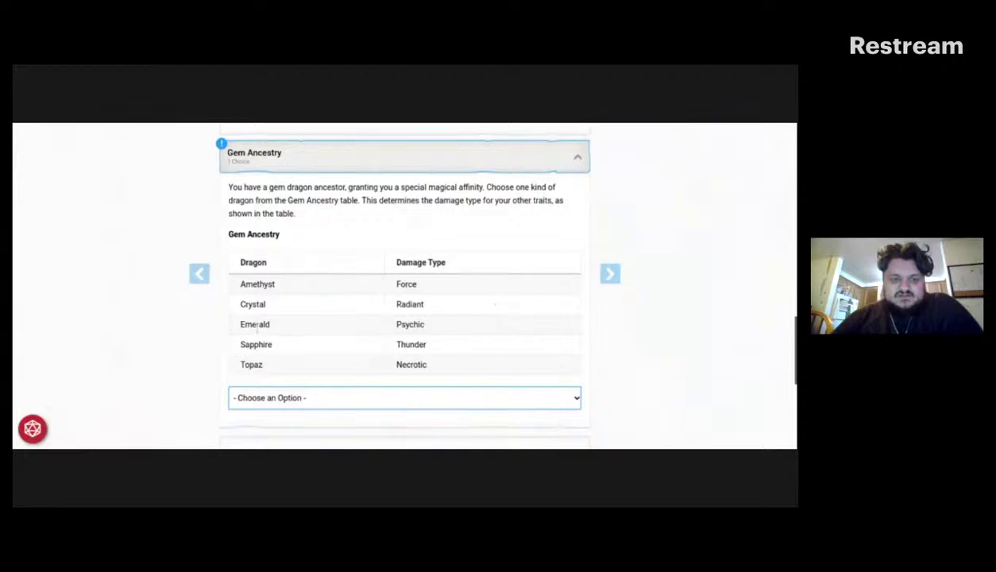
{"action": "left_click", "coordinate": [330, 389]}
{"action": "left_click", "coordinate": [325, 336]}
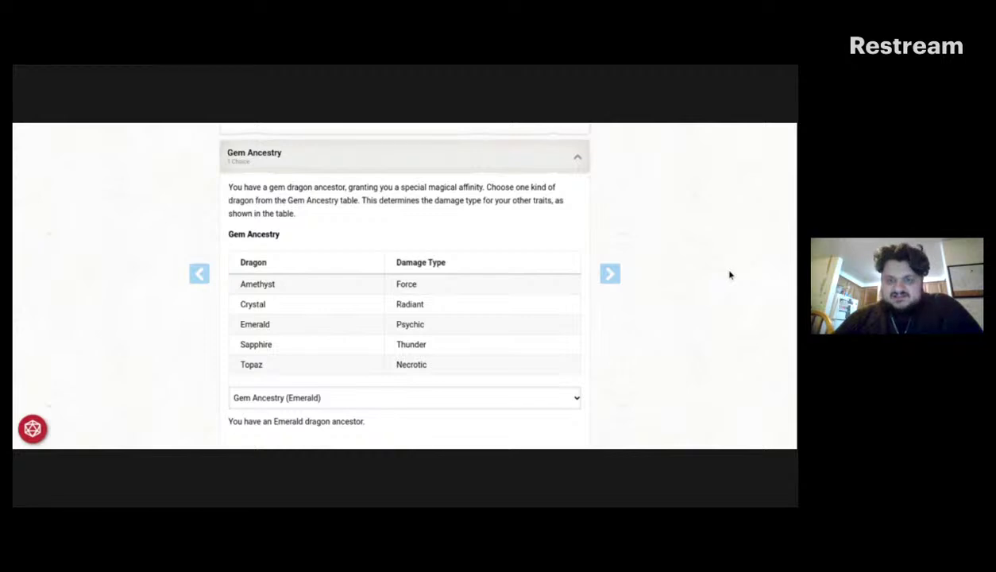
Read the details of the Breath Weapon, Draconic Resistance, Psionic Mind and Gem Flight traits
{"action": "scroll", "coordinate": [730, 275], "scroll_direction": "down", "scroll_amount": 3}
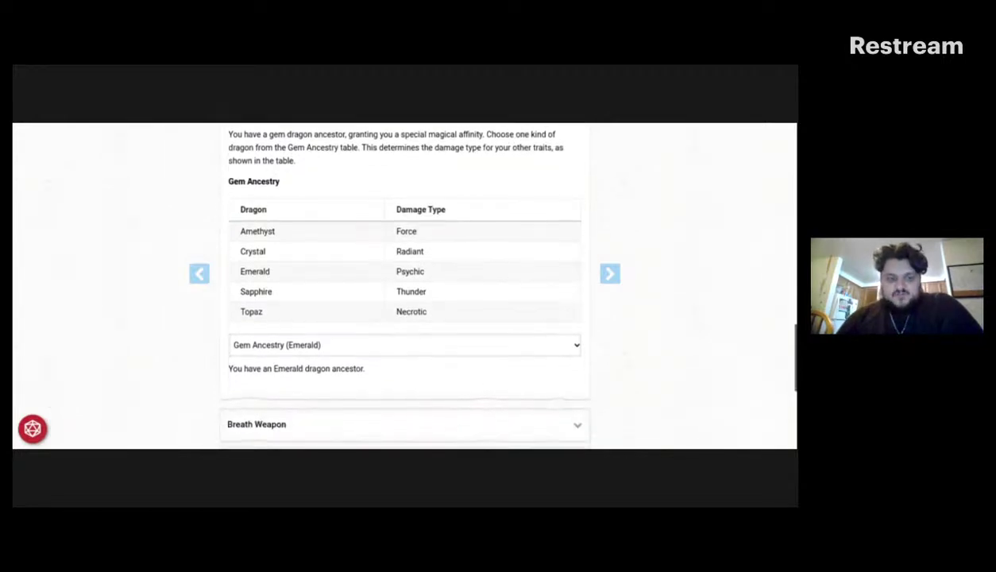
{"action": "scroll", "coordinate": [507, 301], "scroll_direction": "down", "scroll_amount": 2}
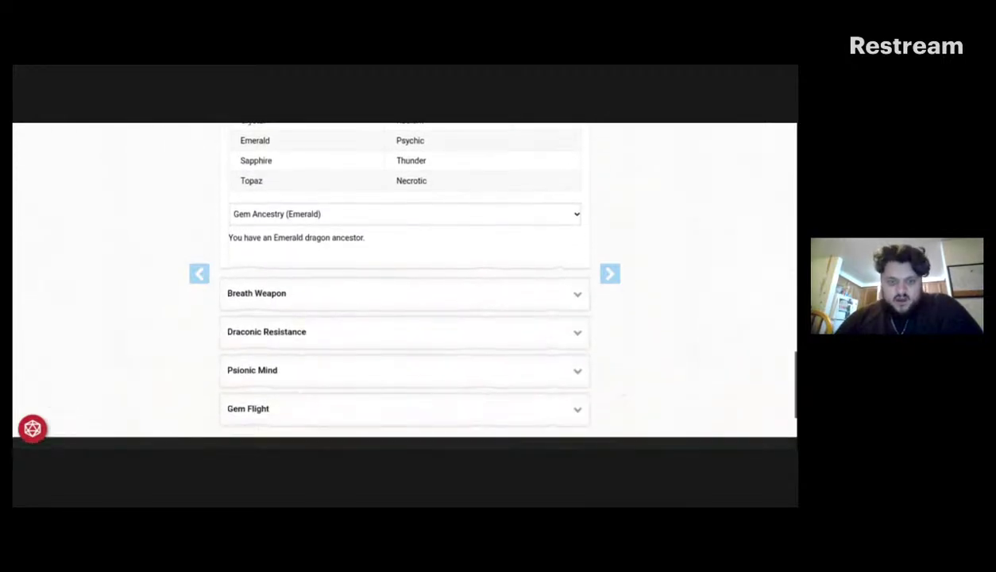
{"action": "left_click", "coordinate": [579, 296]}
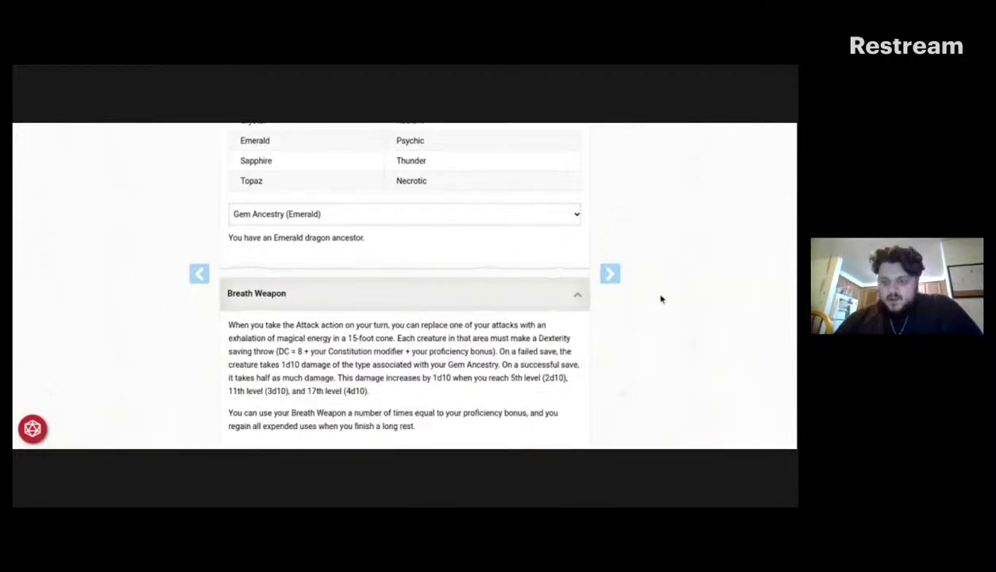
{"action": "scroll", "coordinate": [660, 295], "scroll_direction": "down", "scroll_amount": 1}
{"action": "scroll", "coordinate": [405, 286], "scroll_direction": "down", "scroll_amount": 3}
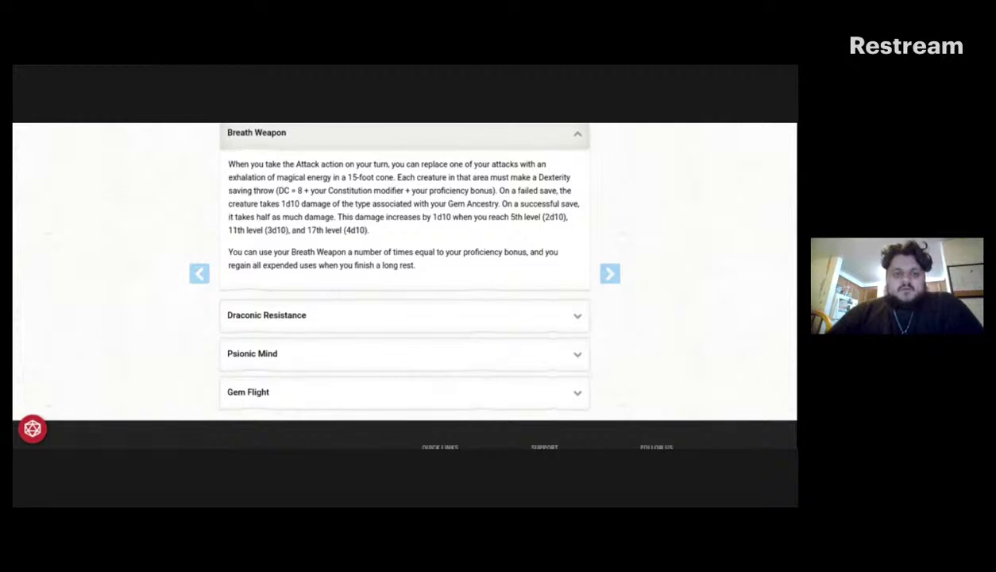
{"action": "left_click", "coordinate": [299, 318]}
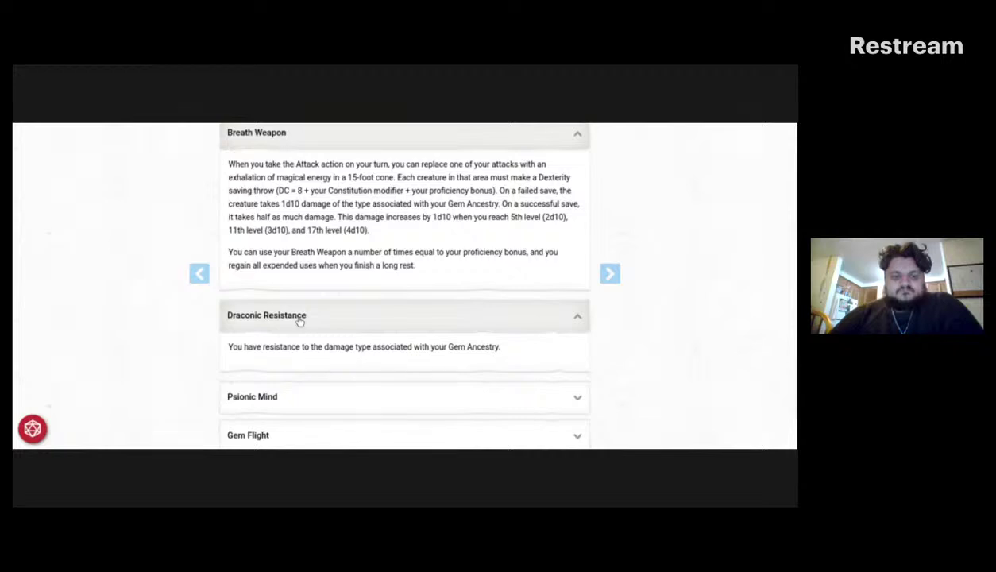
{"action": "left_click", "coordinate": [271, 401]}
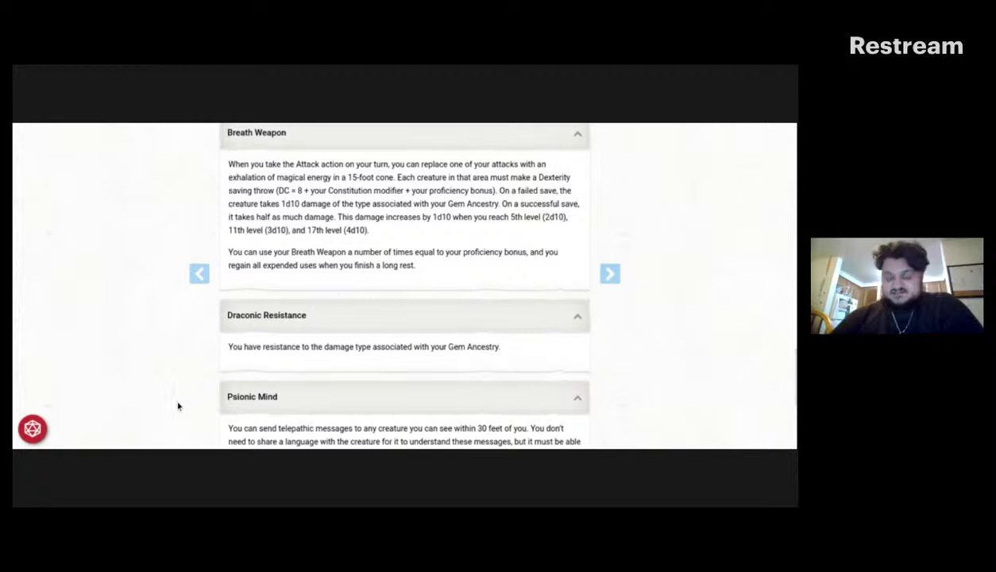
{"action": "scroll", "coordinate": [171, 403], "scroll_direction": "down", "scroll_amount": 3}
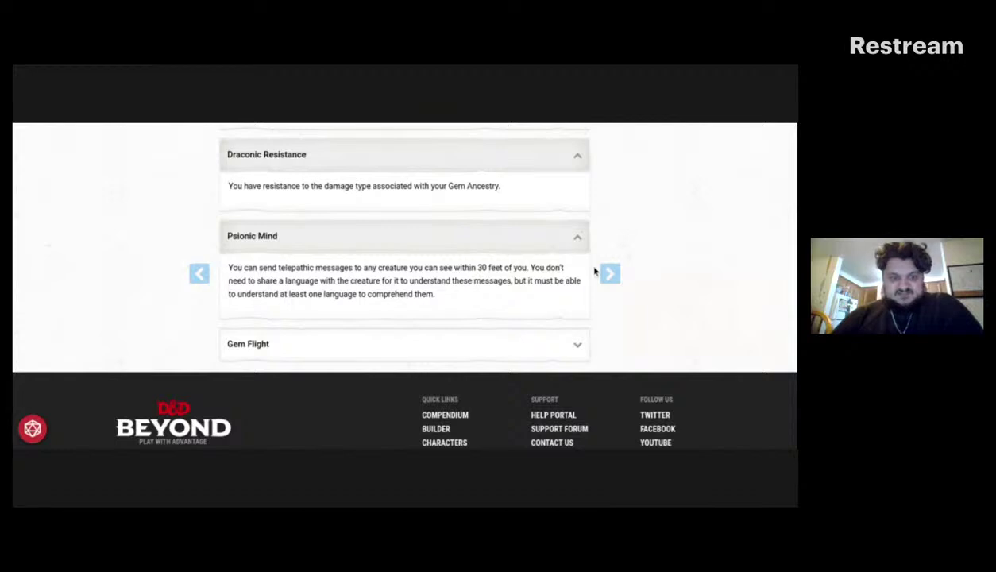
{"action": "left_click", "coordinate": [297, 344]}
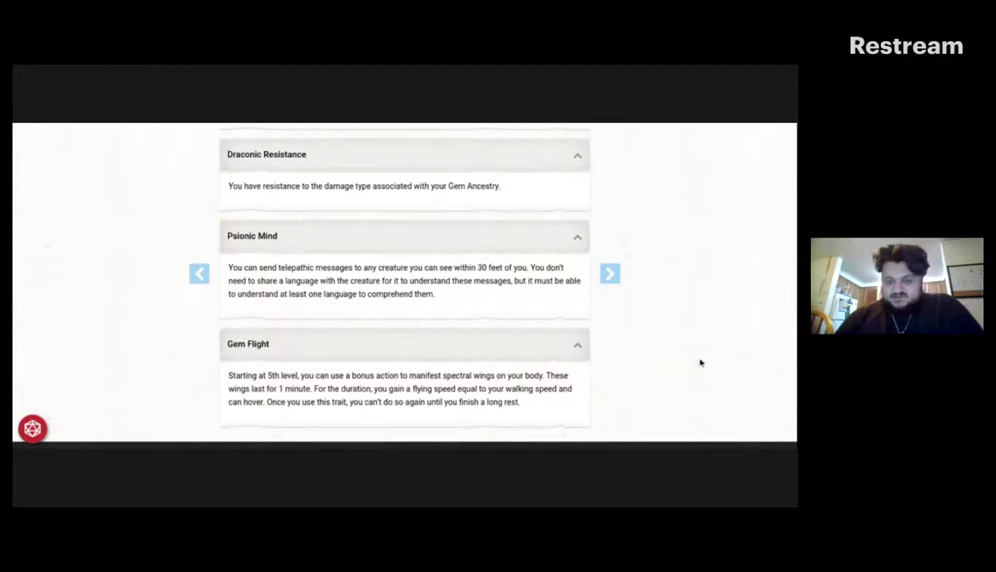
Check the Origin Manager for custom origins, return to the racial traits and continue to the class selection
{"action": "scroll", "coordinate": [701, 363], "scroll_direction": "up", "scroll_amount": 5}
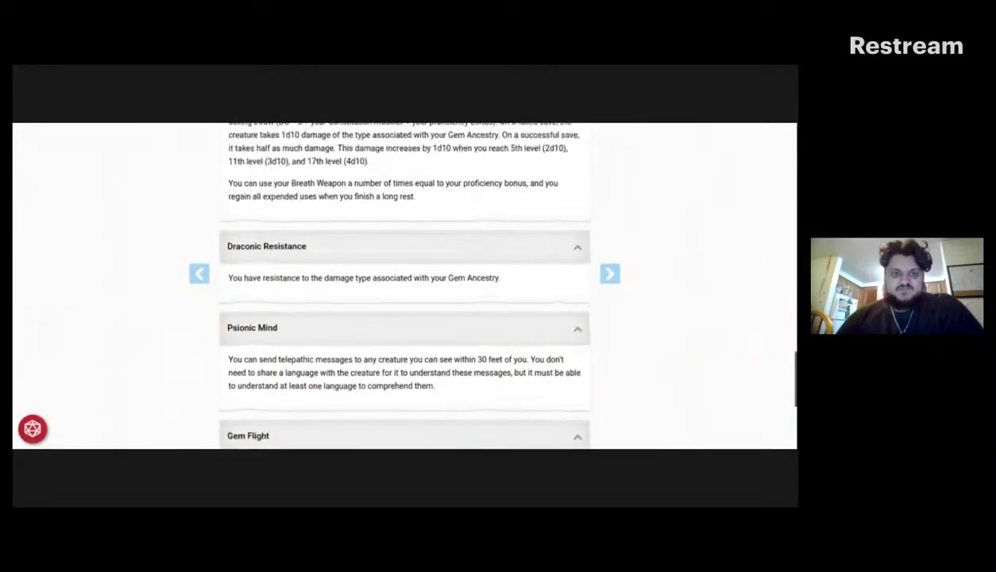
{"action": "scroll", "coordinate": [404, 286], "scroll_direction": "up", "scroll_amount": 10}
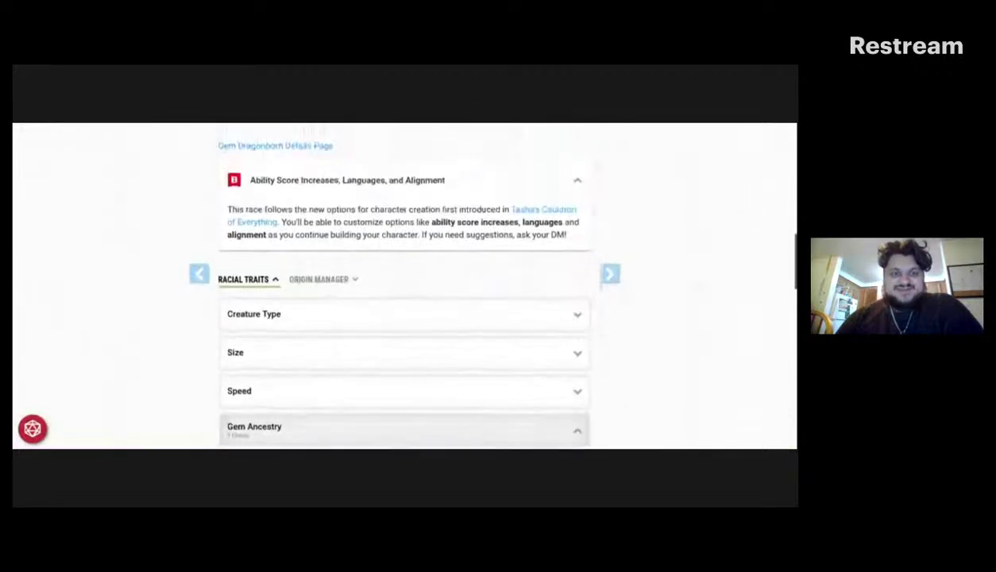
{"action": "scroll", "coordinate": [314, 300], "scroll_direction": "down", "scroll_amount": 5}
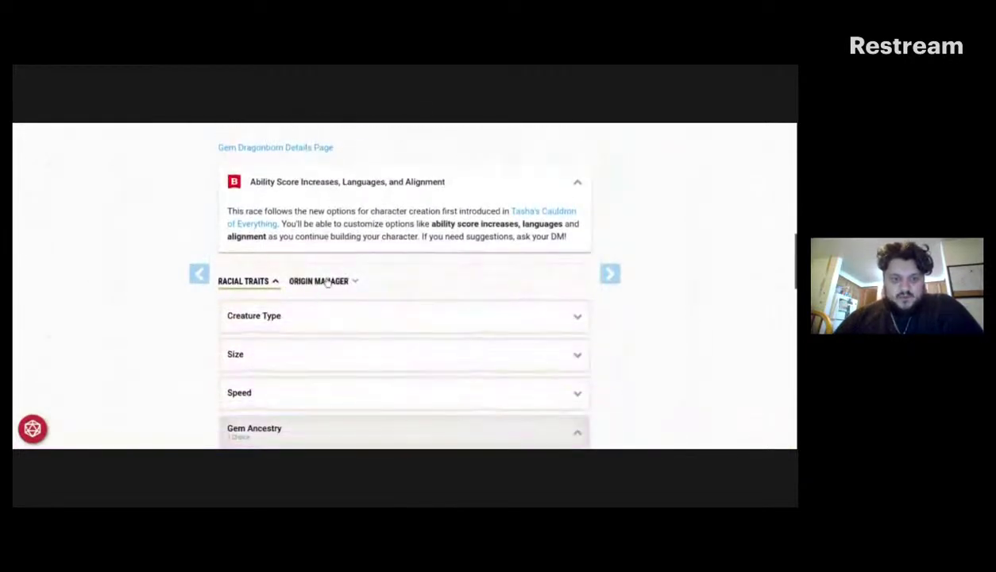
{"action": "left_click", "coordinate": [326, 282]}
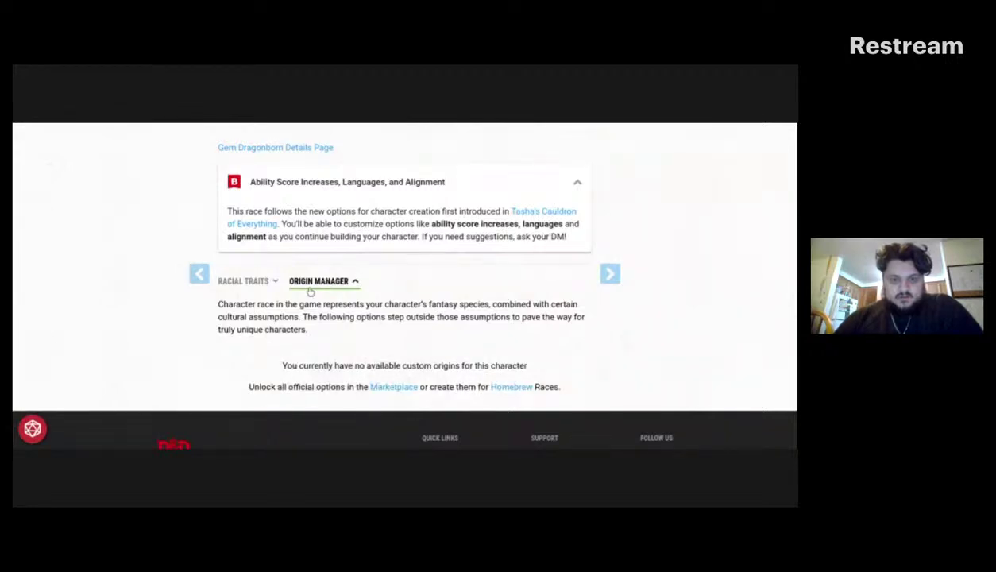
{"action": "left_click", "coordinate": [263, 286]}
{"action": "left_click", "coordinate": [610, 274]}
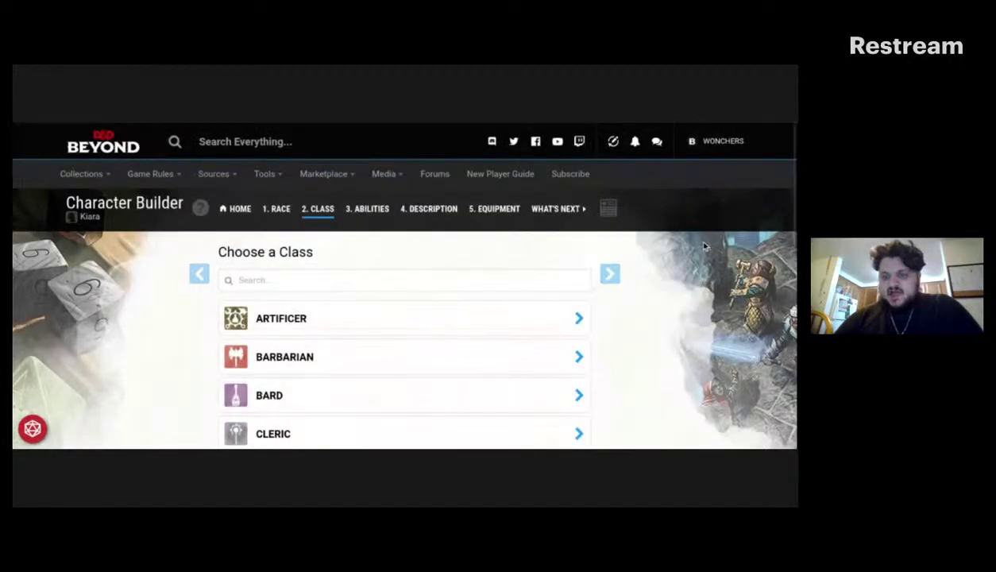
Look through the available classes and add Sorcerer as the character's class
{"action": "scroll", "coordinate": [405, 334], "scroll_direction": "down", "scroll_amount": 1}
{"action": "scroll", "coordinate": [405, 318], "scroll_direction": "down", "scroll_amount": 5}
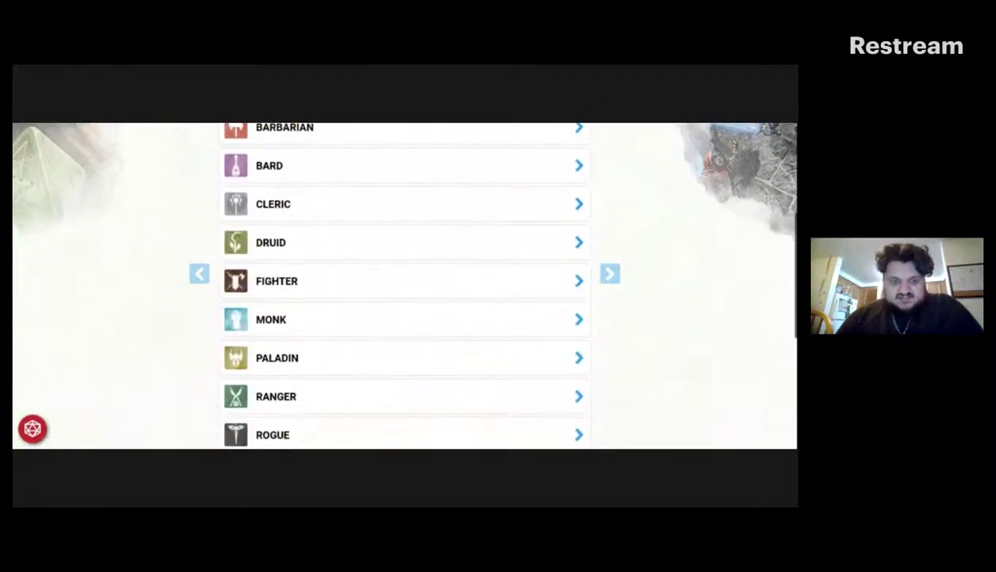
{"action": "scroll", "coordinate": [687, 241], "scroll_direction": "down", "scroll_amount": 3}
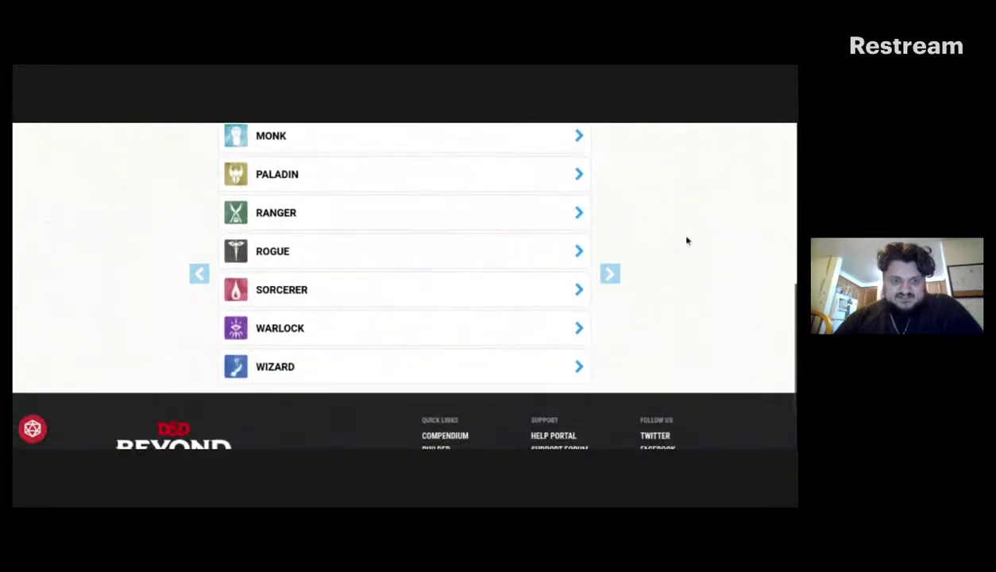
{"action": "left_click", "coordinate": [579, 290]}
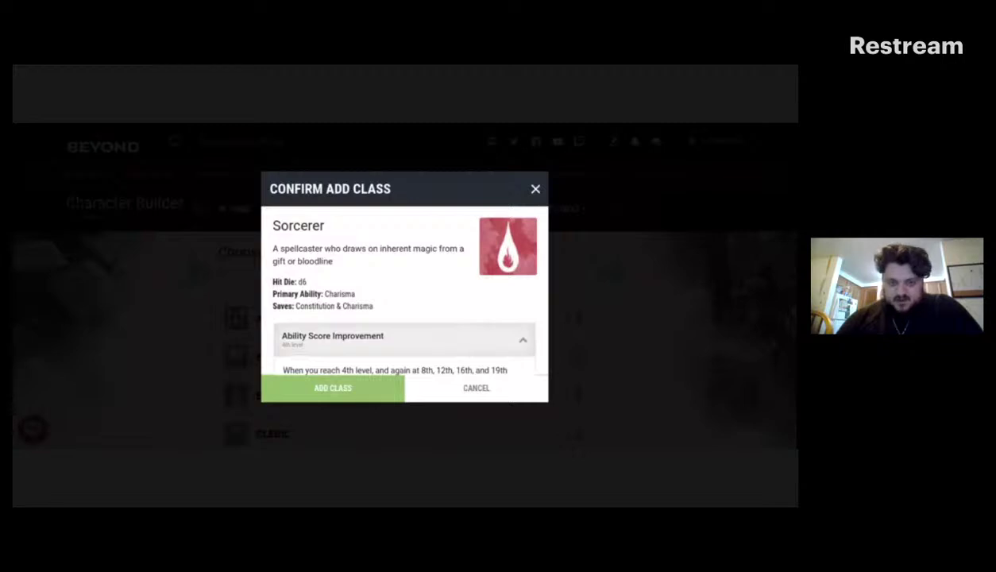
{"action": "double_click", "coordinate": [508, 364]}
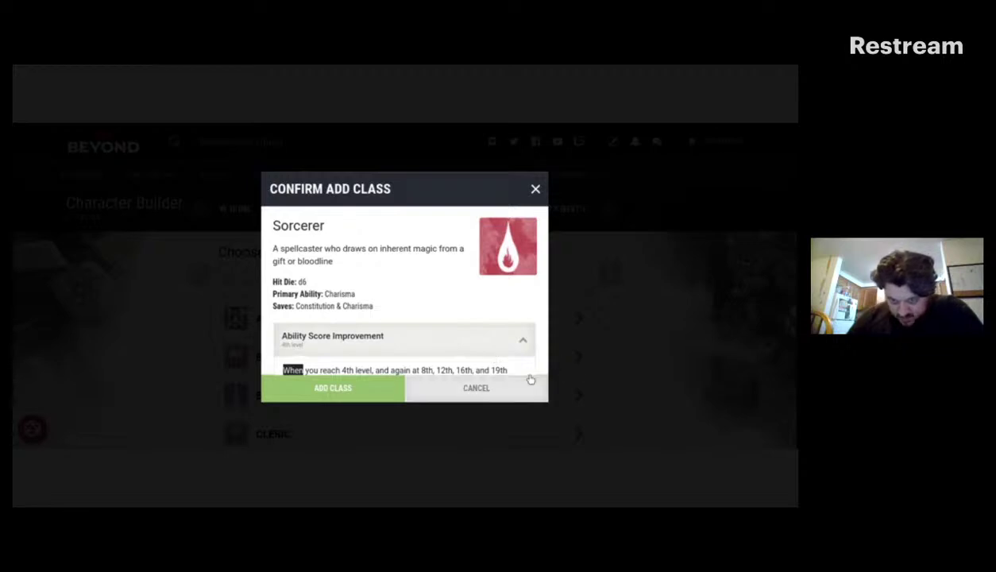
{"action": "double_click", "coordinate": [526, 370]}
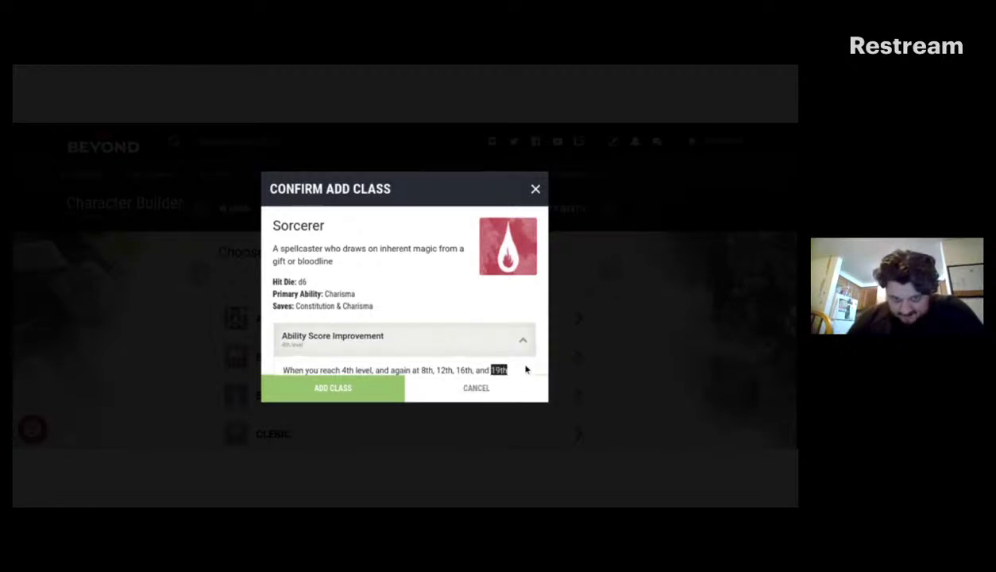
{"action": "left_click", "coordinate": [353, 388]}
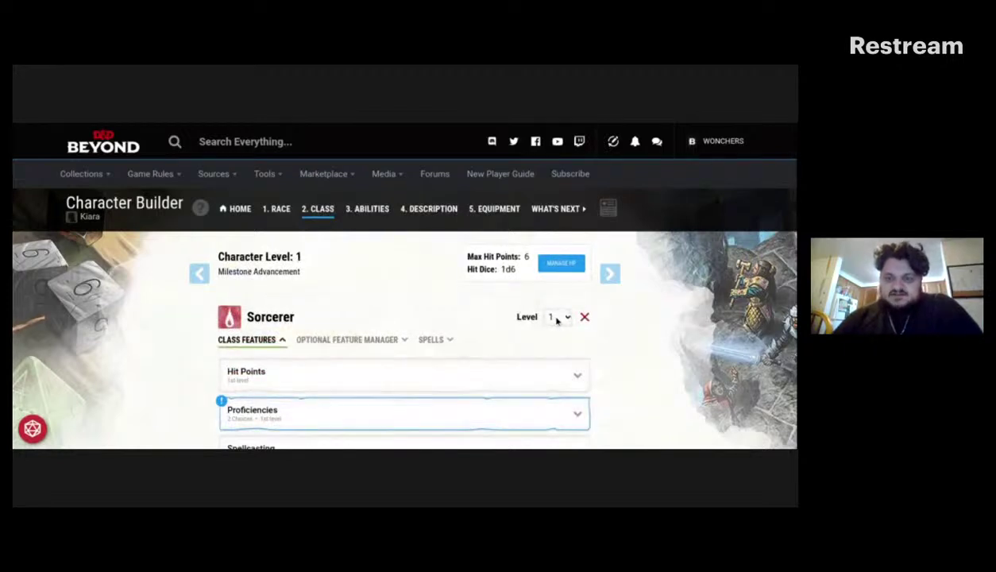
Set the Sorcerer level to 6 and look over the class features that need choices
{"action": "left_click", "coordinate": [539, 132]}
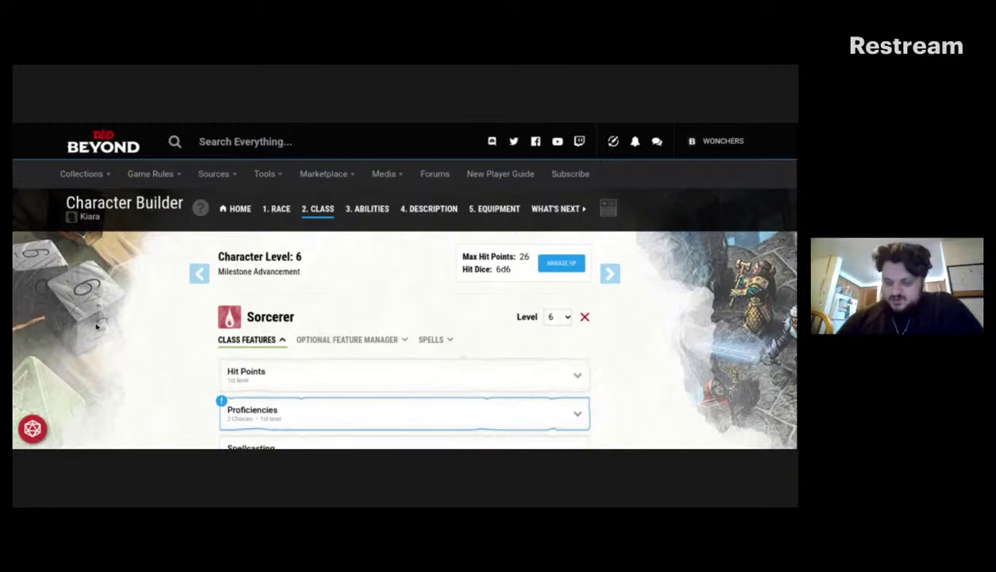
{"action": "scroll", "coordinate": [97, 326], "scroll_direction": "down", "scroll_amount": 3}
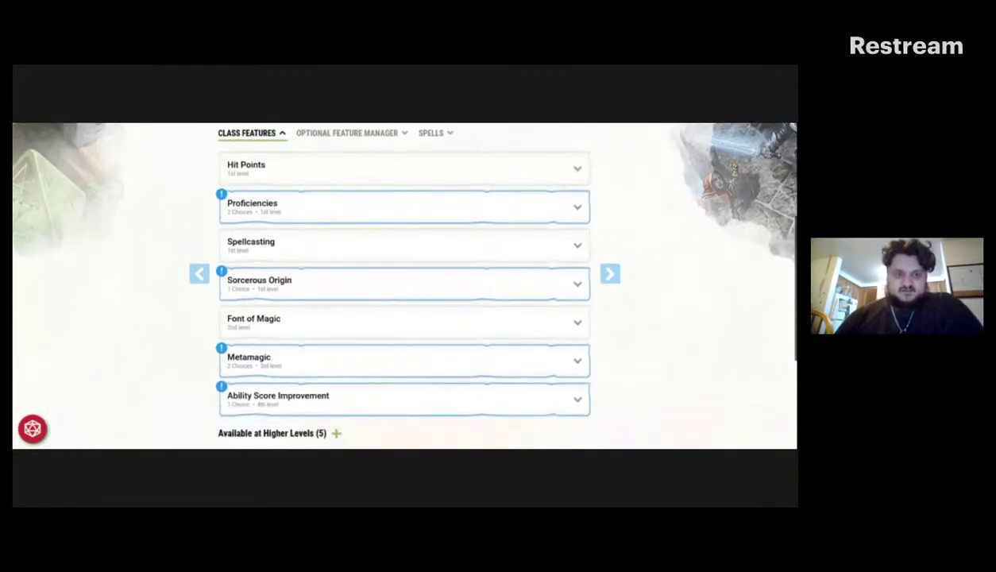
{"action": "scroll", "coordinate": [404, 286], "scroll_direction": "down", "scroll_amount": 1}
{"action": "scroll", "coordinate": [404, 286], "scroll_direction": "up", "scroll_amount": 1}
{"action": "scroll", "coordinate": [404, 286], "scroll_direction": "down", "scroll_amount": 1}
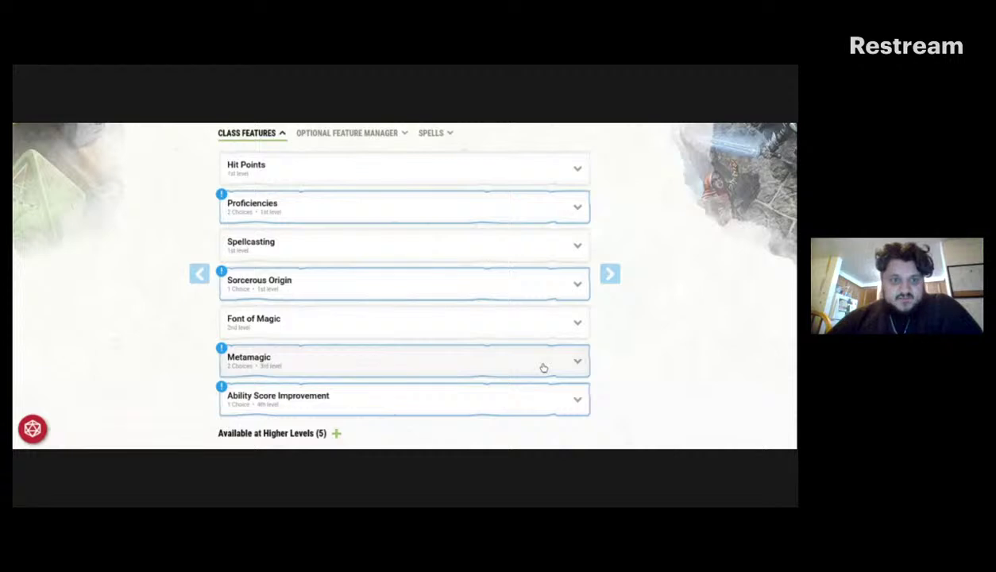
Choose Persuasion and Deception as the two Sorcerer skills in the Proficiencies feature
{"action": "left_click", "coordinate": [306, 214]}
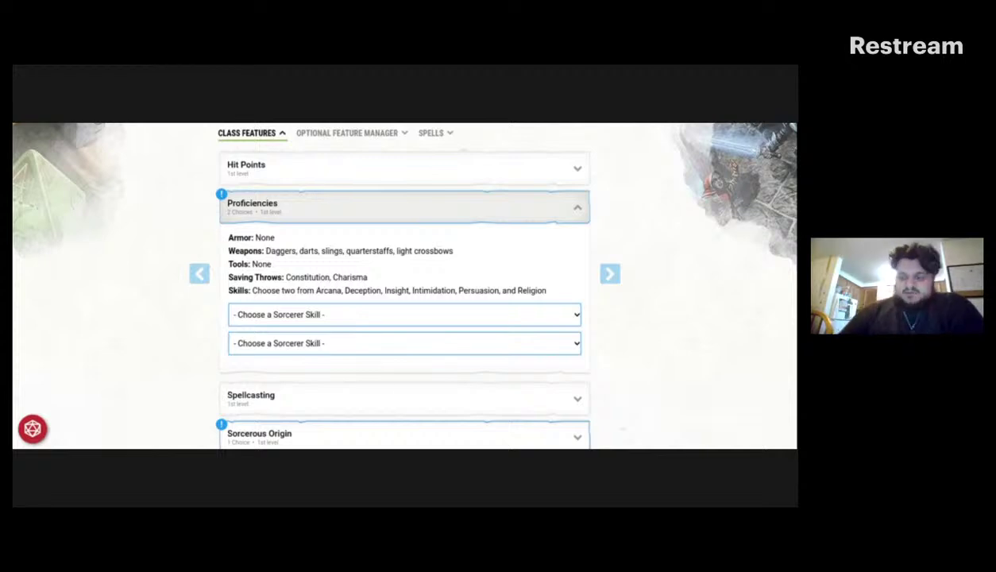
{"action": "left_click", "coordinate": [340, 308]}
{"action": "left_click", "coordinate": [337, 389]}
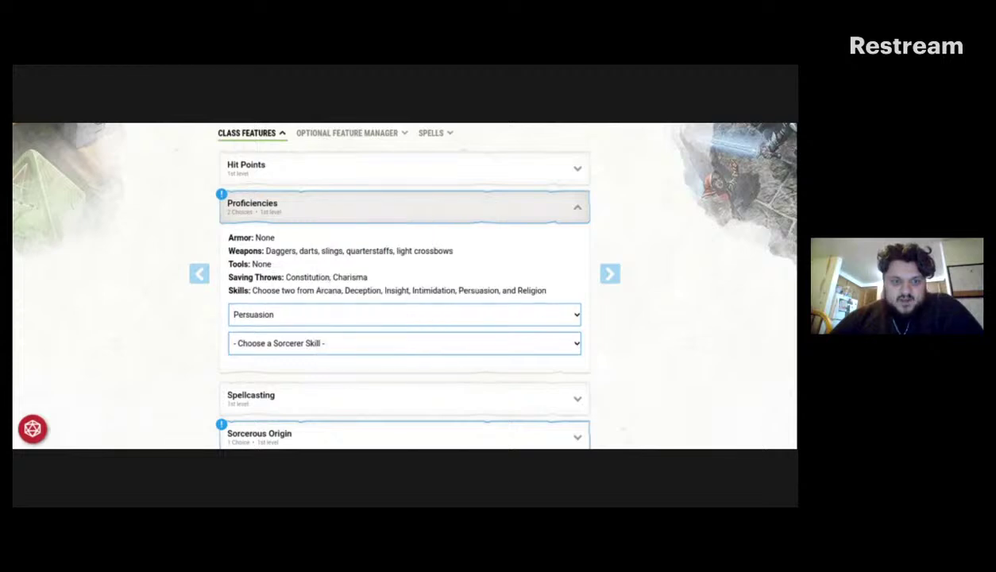
{"action": "left_click", "coordinate": [289, 337]}
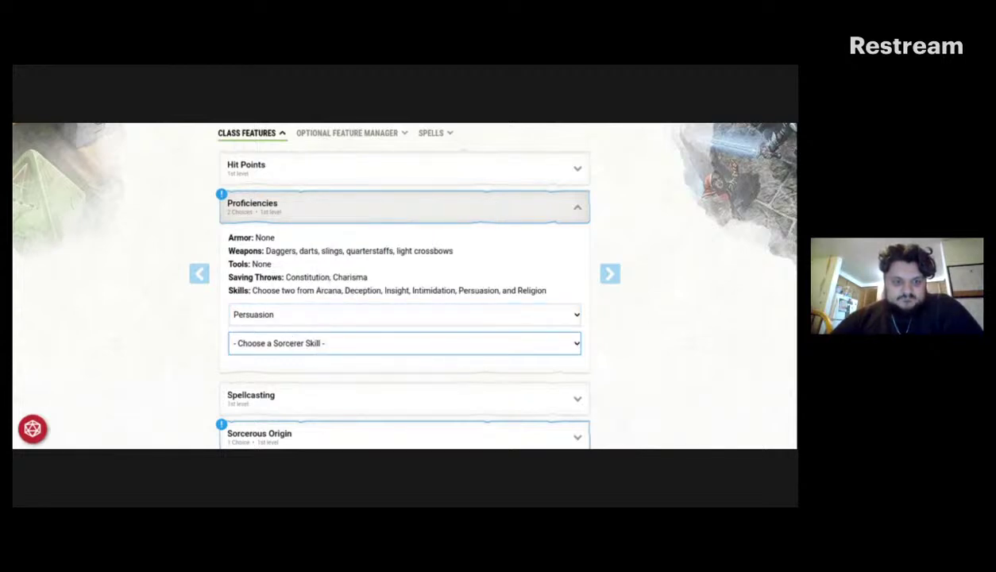
{"action": "left_click", "coordinate": [287, 403]}
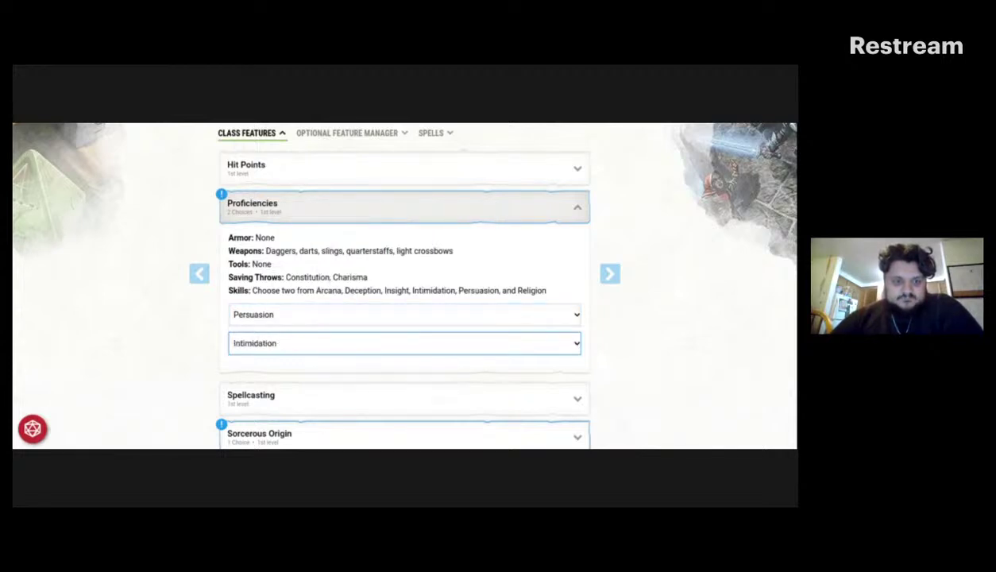
{"action": "left_click", "coordinate": [291, 343]}
{"action": "left_click", "coordinate": [289, 381]}
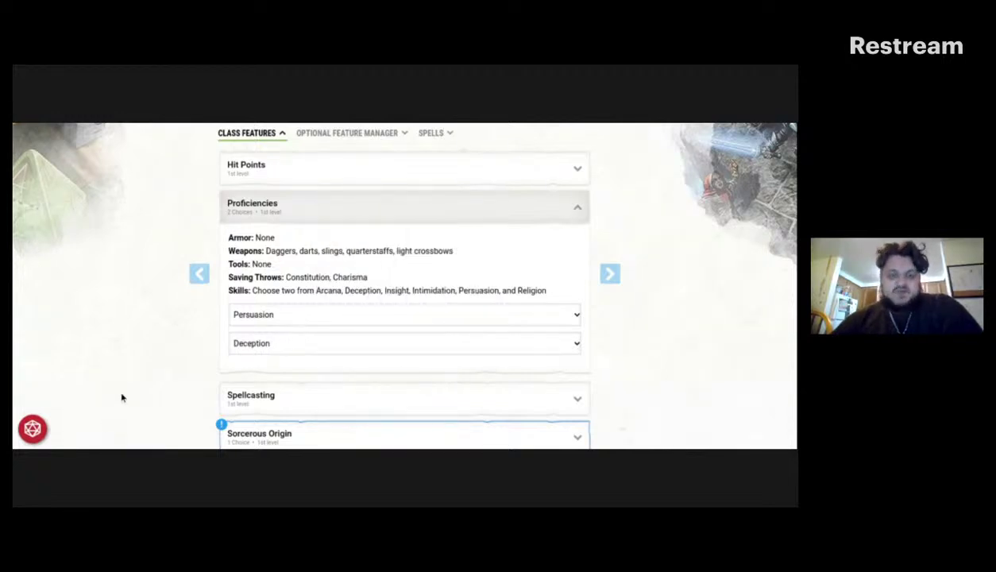
Set the Sorcerous Origin to Aberrant Mind
{"action": "scroll", "coordinate": [151, 368], "scroll_direction": "down", "scroll_amount": 3}
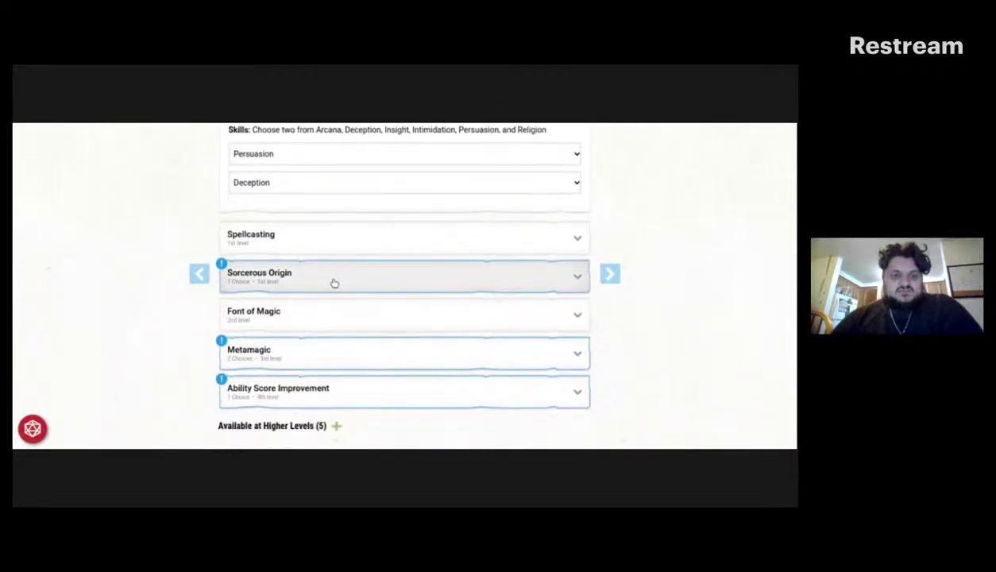
{"action": "left_click", "coordinate": [334, 283]}
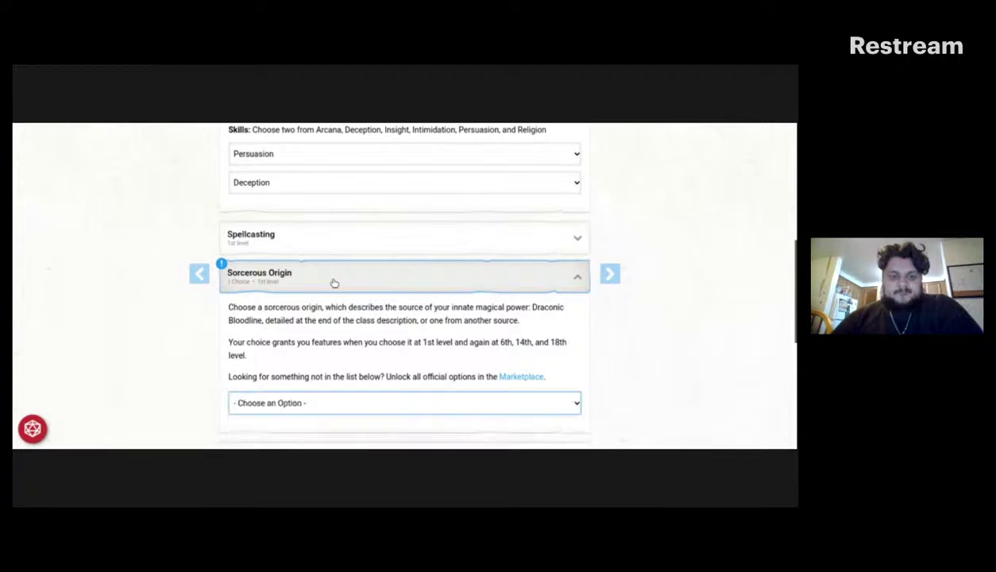
{"action": "key", "text": "Down"}
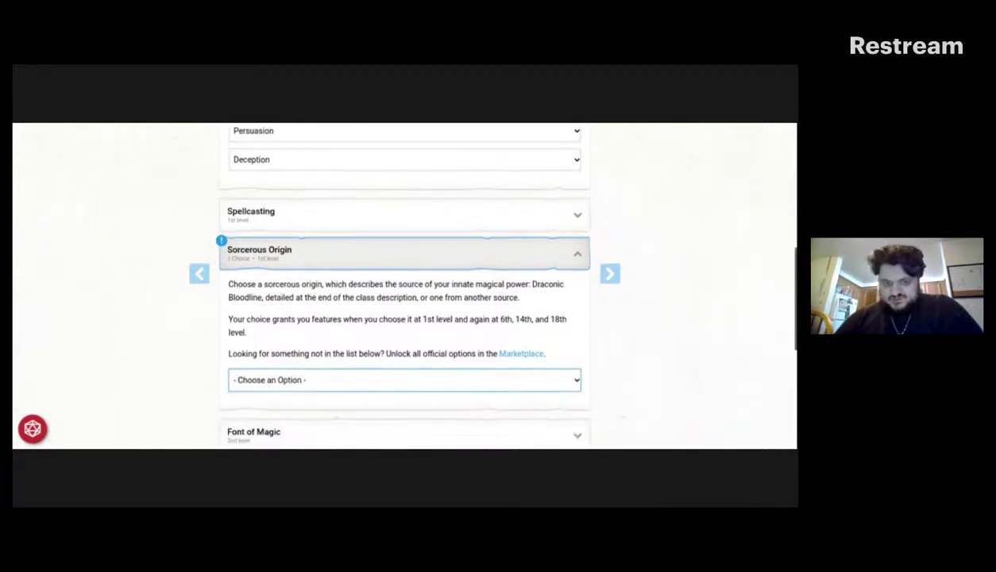
{"action": "scroll", "coordinate": [405, 286], "scroll_direction": "down", "scroll_amount": 2}
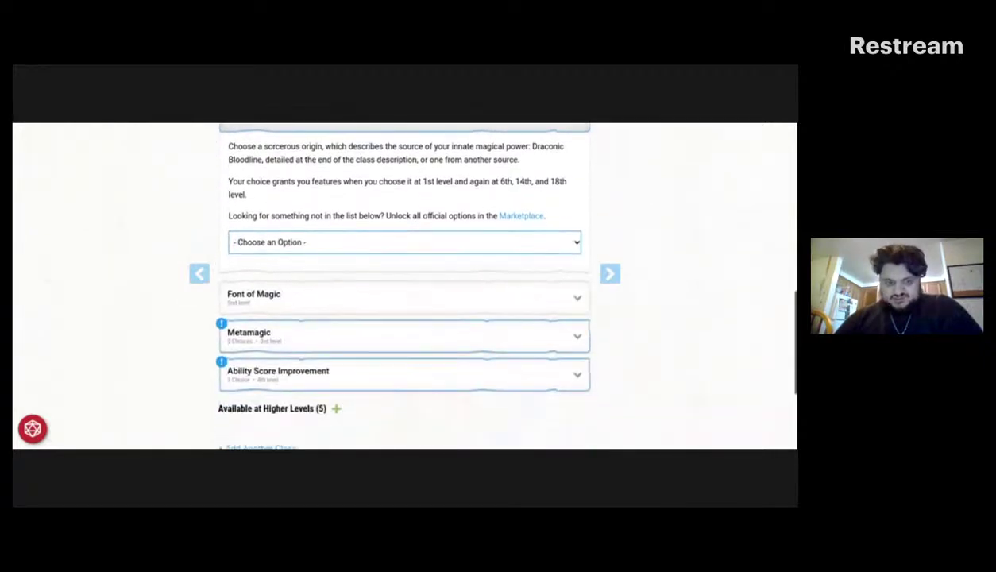
{"action": "left_click", "coordinate": [548, 258]}
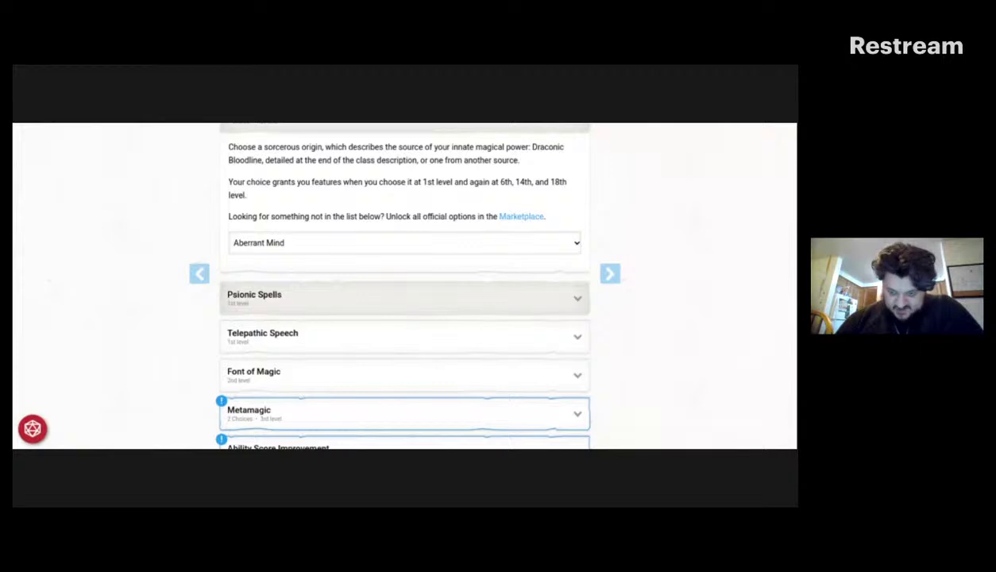
Read the full Psionic Spells feature description, including its table of spells by sorcerer level
{"action": "left_click", "coordinate": [254, 296]}
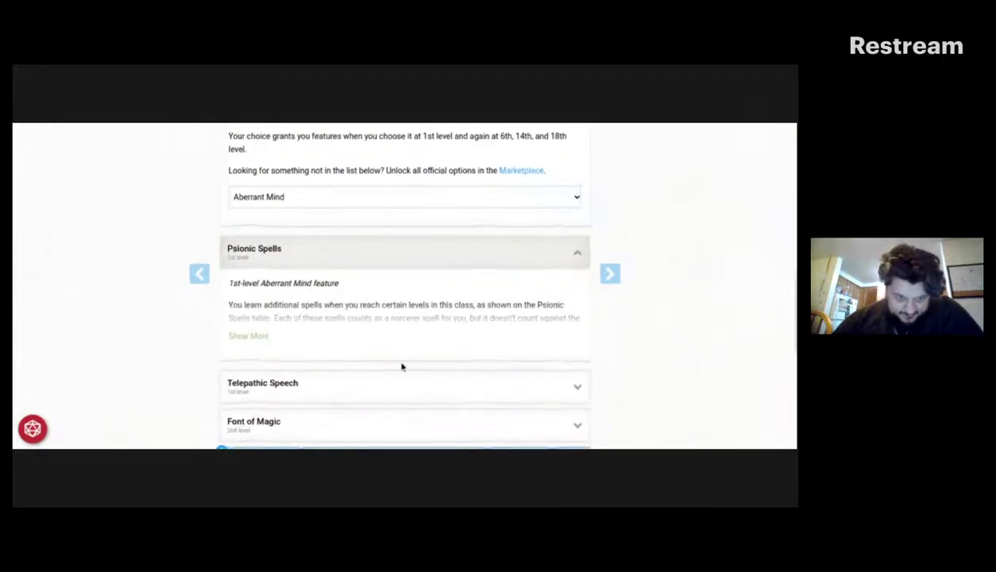
{"action": "left_click", "coordinate": [256, 336]}
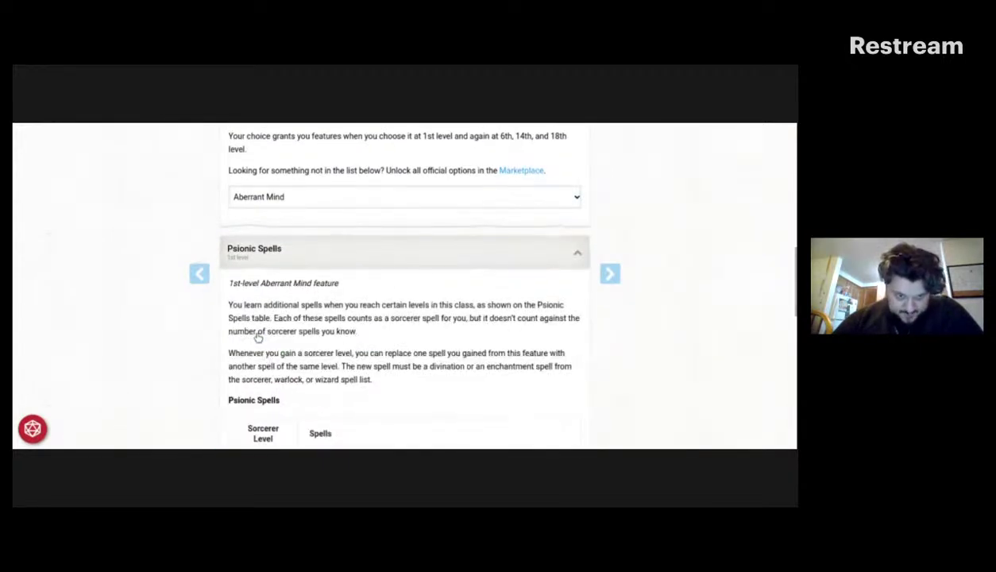
{"action": "scroll", "coordinate": [422, 376], "scroll_direction": "down", "scroll_amount": 3}
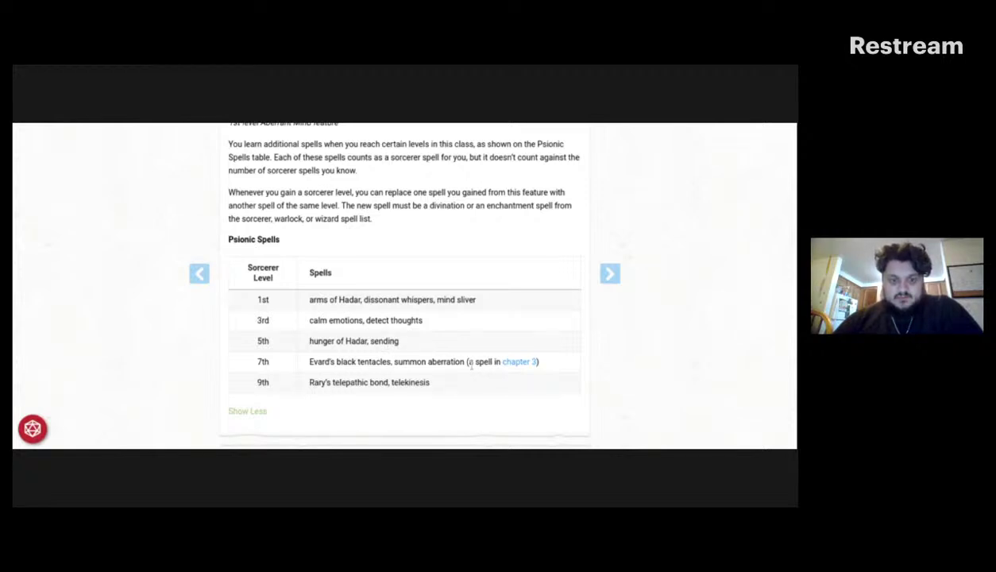
{"action": "scroll", "coordinate": [470, 365], "scroll_direction": "down", "scroll_amount": 3}
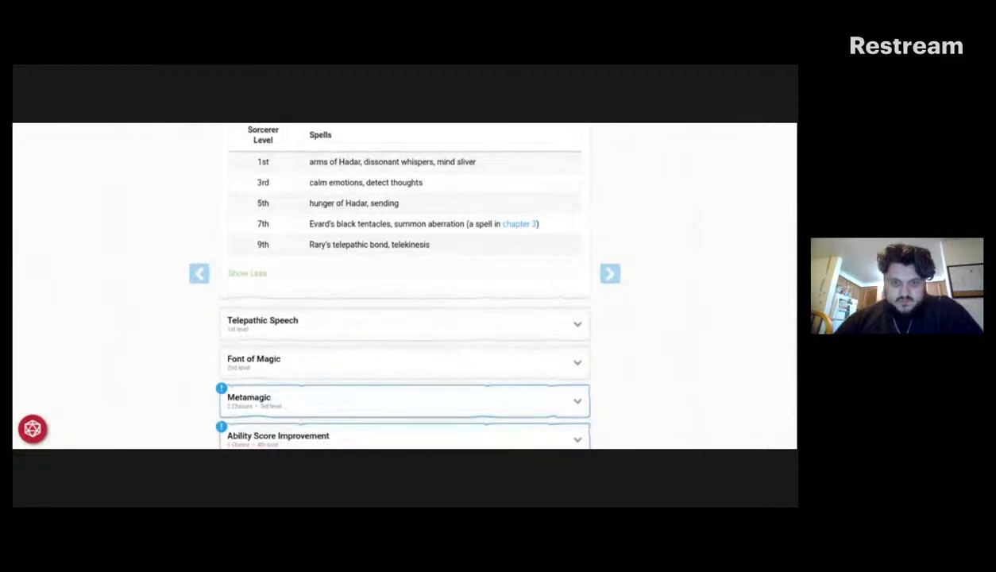
Read the full description of the Telepathic Speech feature
{"action": "left_click", "coordinate": [457, 340]}
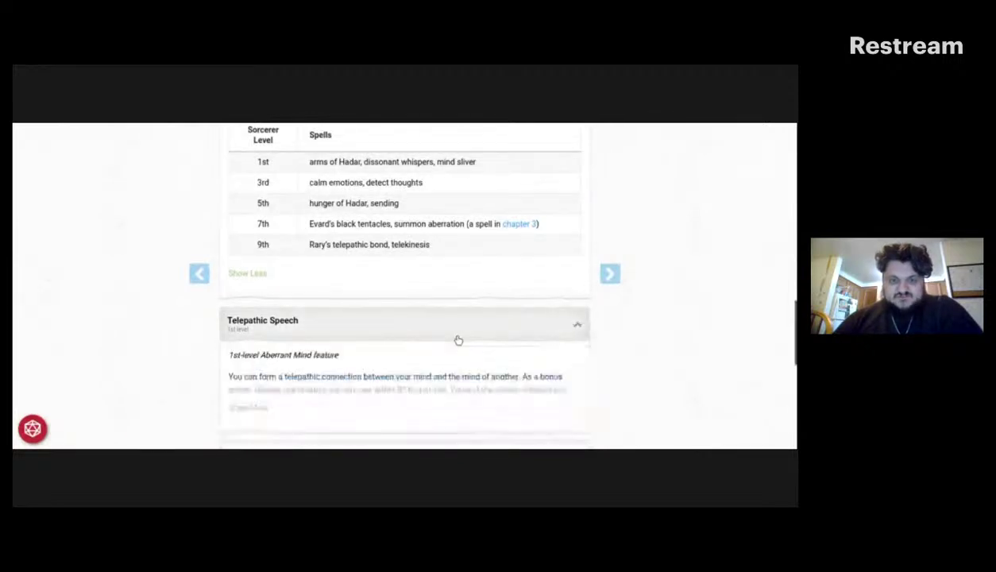
{"action": "left_click", "coordinate": [247, 408]}
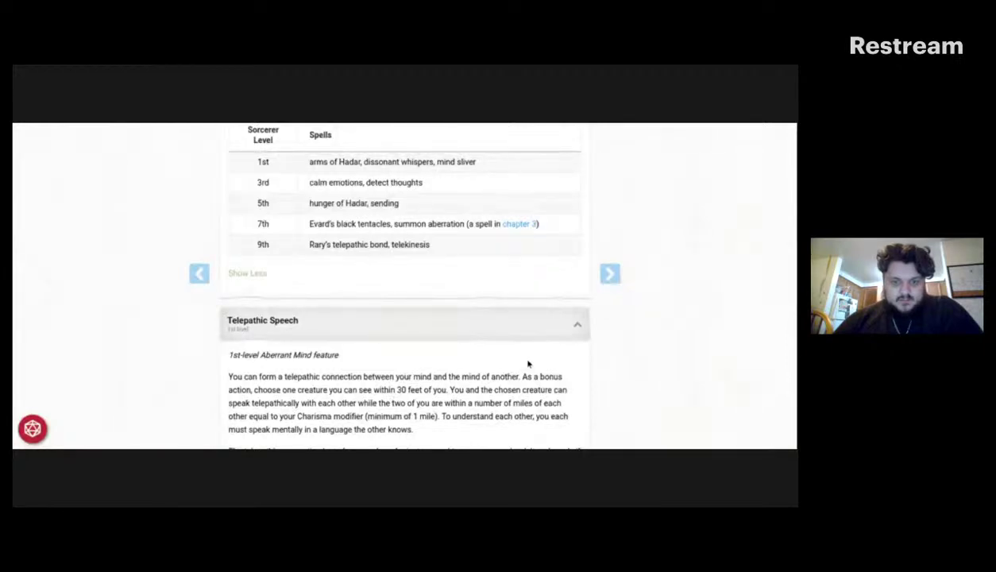
{"action": "scroll", "coordinate": [527, 364], "scroll_direction": "down", "scroll_amount": 3}
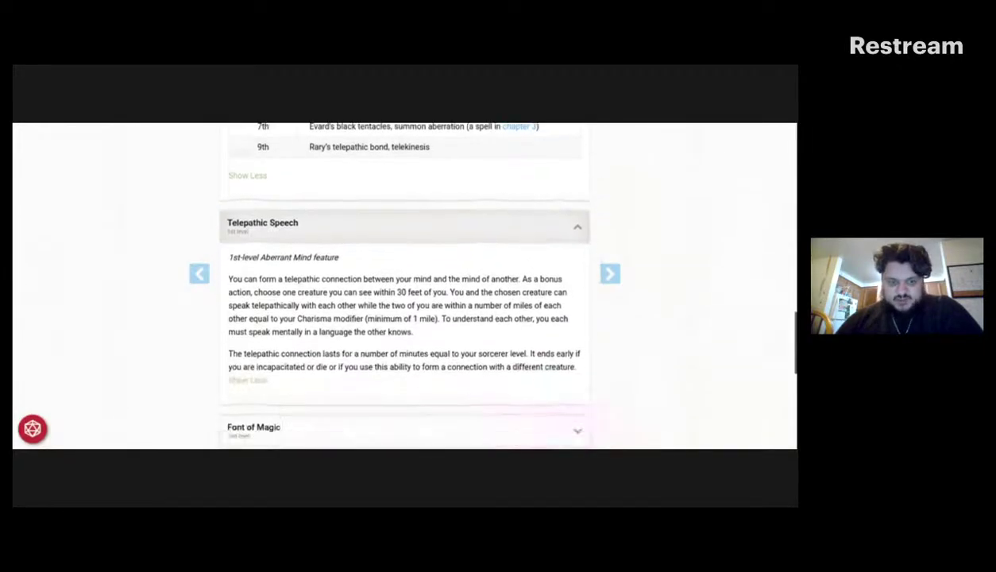
{"action": "scroll", "coordinate": [405, 286], "scroll_direction": "down", "scroll_amount": 1}
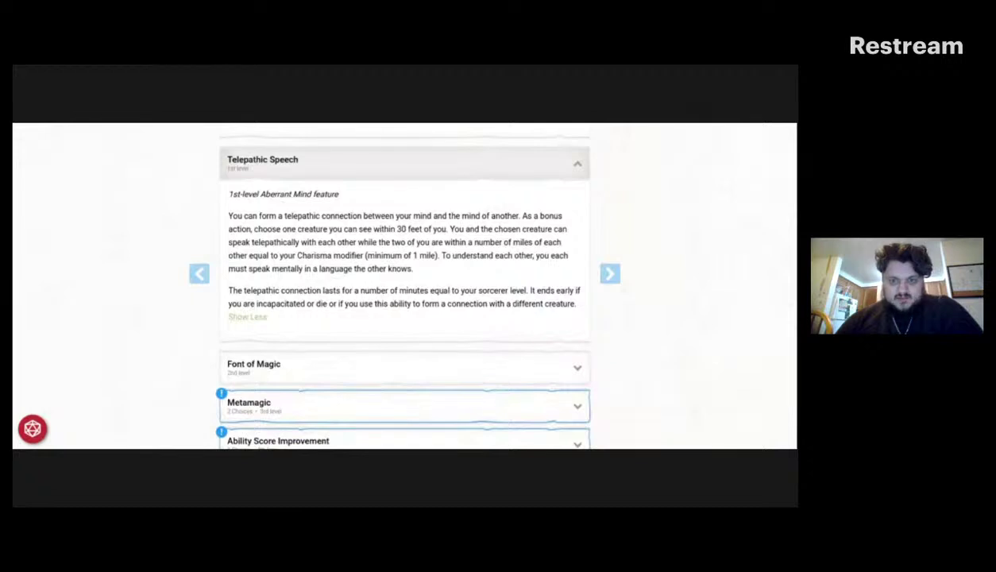
{"action": "scroll", "coordinate": [405, 286], "scroll_direction": "down", "scroll_amount": 1}
{"action": "scroll", "coordinate": [406, 286], "scroll_direction": "up", "scroll_amount": 1}
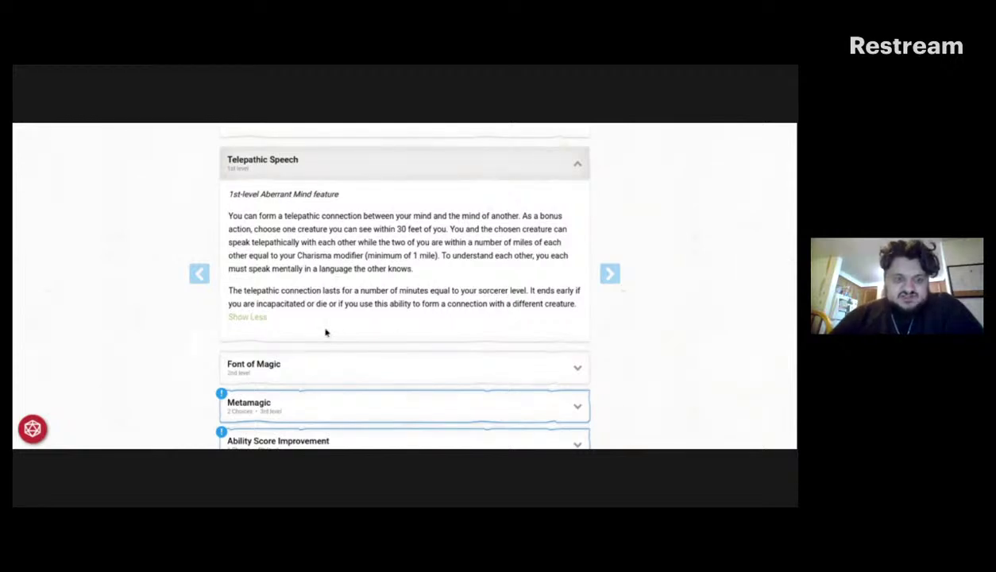
Choose Quickened Spell and Twinned Spell as the two level 3 Metamagic options
{"action": "scroll", "coordinate": [181, 356], "scroll_direction": "down", "scroll_amount": 2}
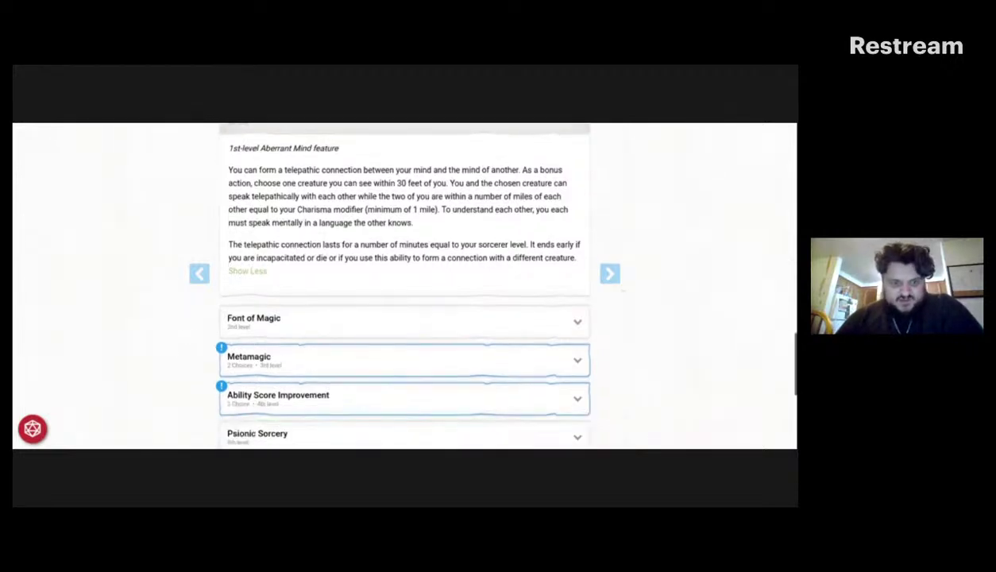
{"action": "scroll", "coordinate": [404, 278], "scroll_direction": "down", "scroll_amount": 2}
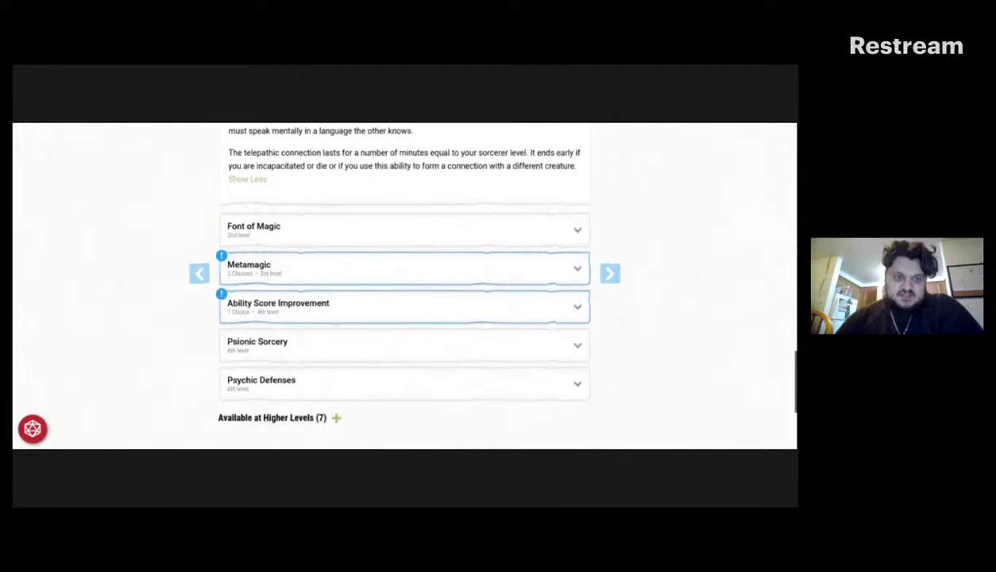
{"action": "left_click", "coordinate": [278, 227]}
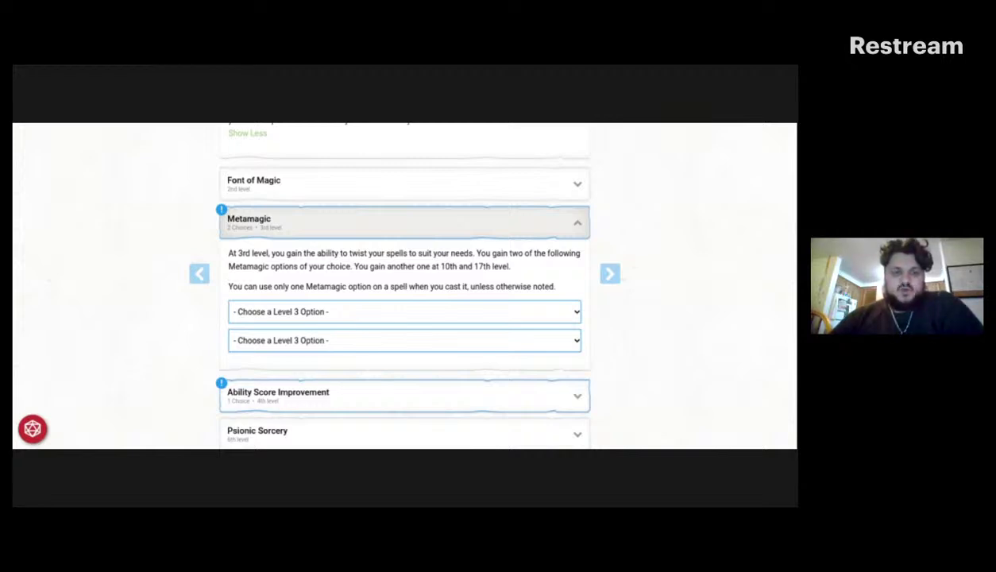
{"action": "left_click", "coordinate": [287, 285]}
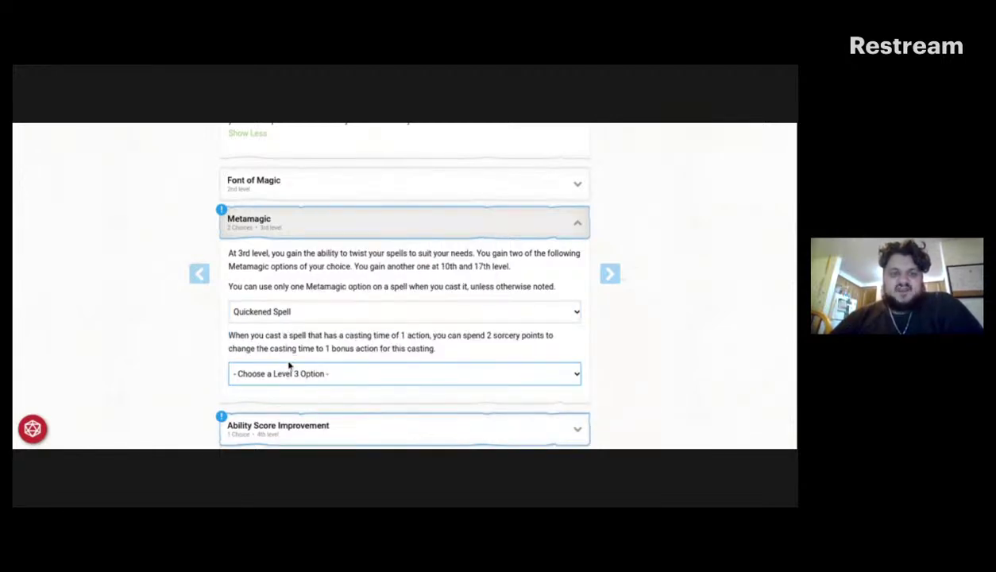
{"action": "left_click", "coordinate": [289, 366]}
{"action": "left_click", "coordinate": [289, 437]}
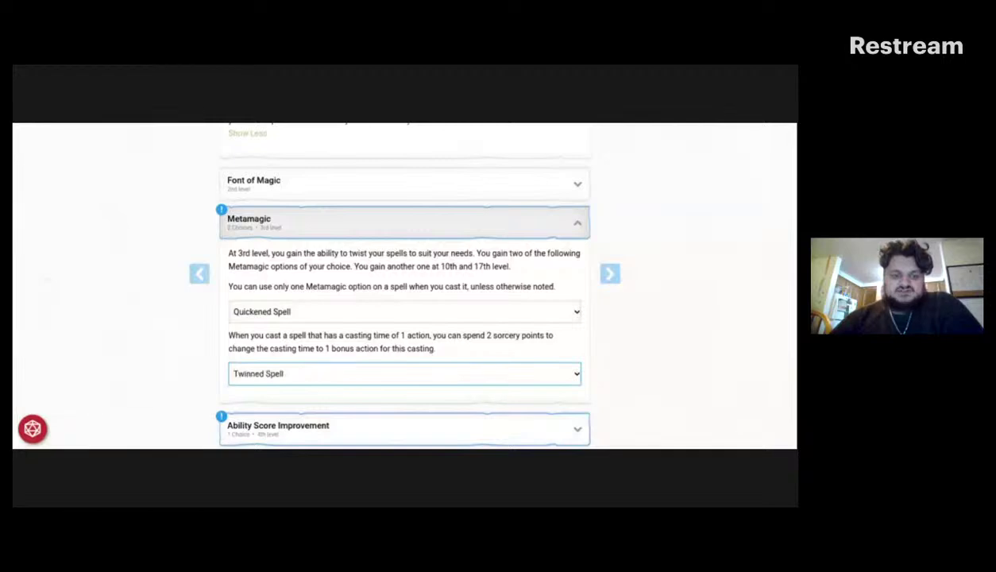
Set the level 4 Ability Score Improvement to take a feat instead of raising ability scores
{"action": "scroll", "coordinate": [143, 330], "scroll_direction": "down", "scroll_amount": 3}
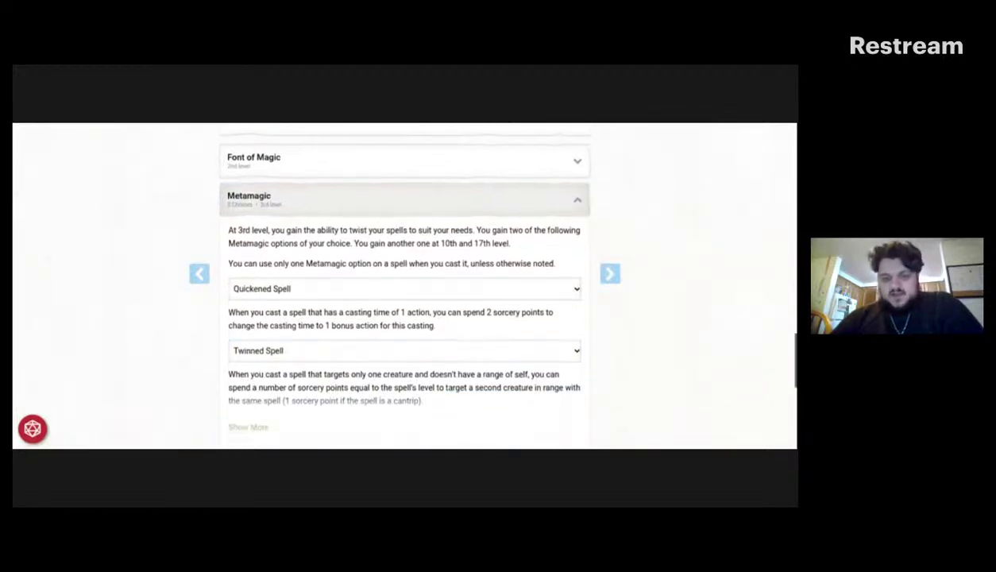
{"action": "scroll", "coordinate": [405, 286], "scroll_direction": "down", "scroll_amount": 1}
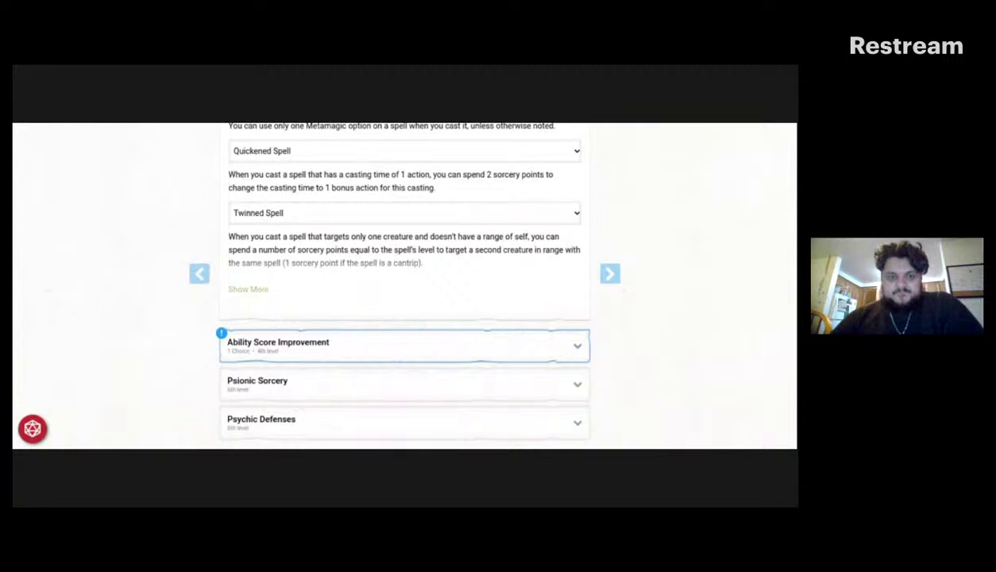
{"action": "scroll", "coordinate": [405, 286], "scroll_direction": "down", "scroll_amount": 1}
{"action": "scroll", "coordinate": [405, 286], "scroll_direction": "down", "scroll_amount": 2}
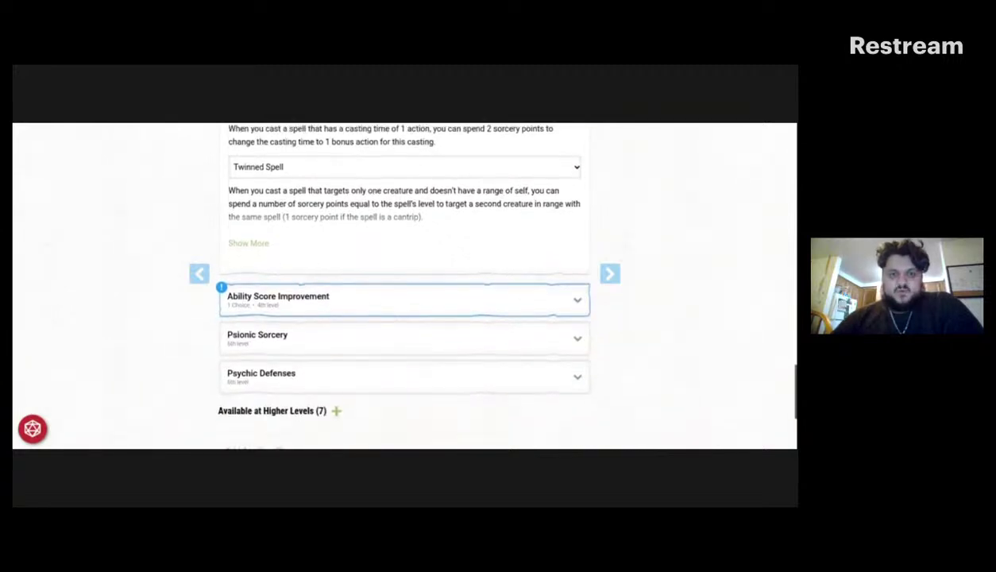
{"action": "scroll", "coordinate": [405, 286], "scroll_direction": "up", "scroll_amount": 1}
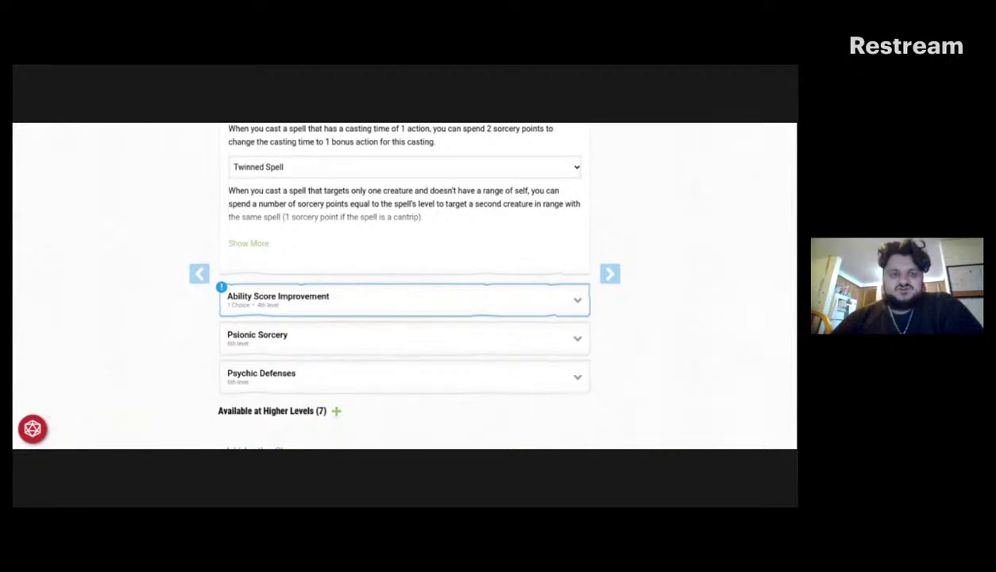
{"action": "left_click", "coordinate": [245, 305]}
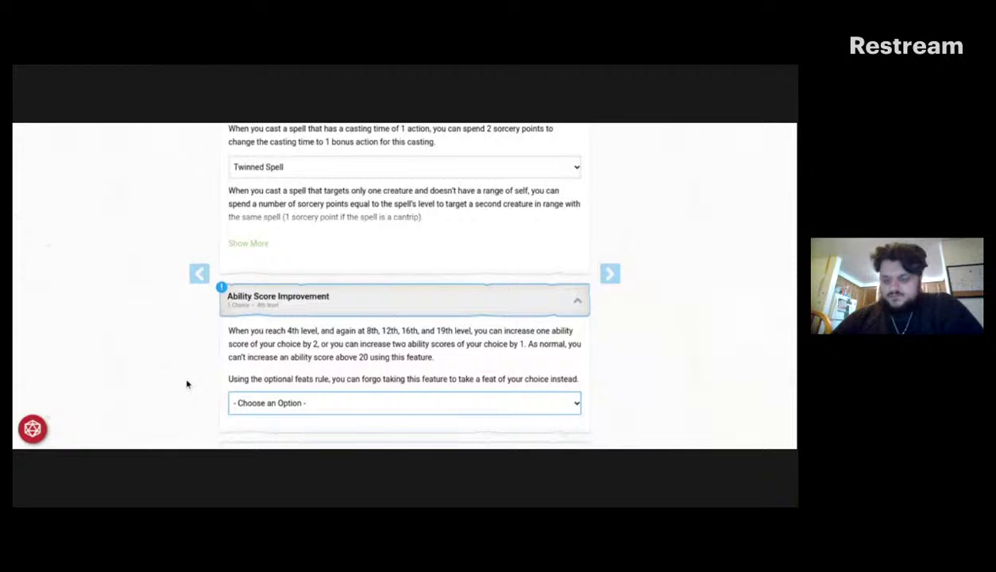
{"action": "scroll", "coordinate": [187, 382], "scroll_direction": "down", "scroll_amount": 1}
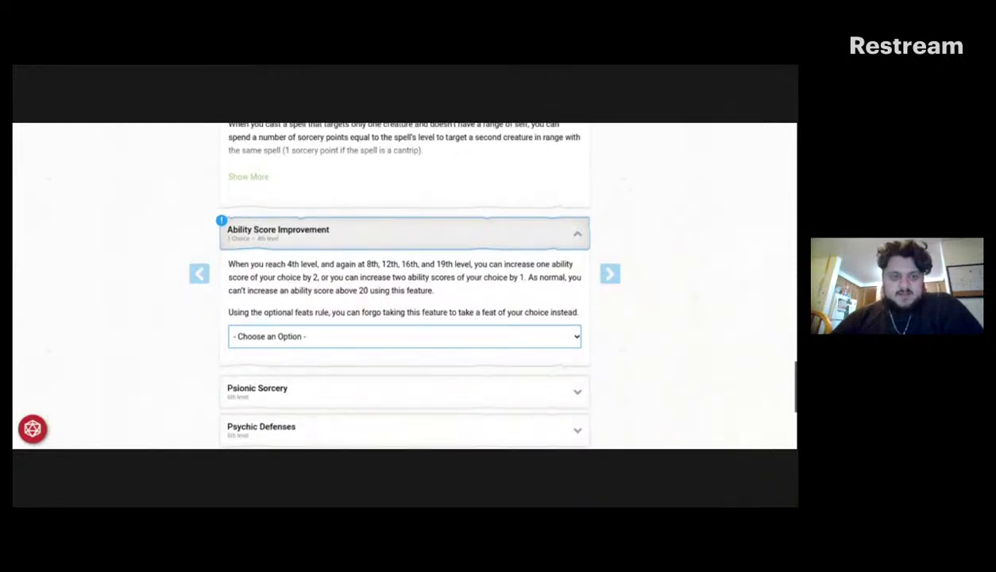
{"action": "scroll", "coordinate": [310, 324], "scroll_direction": "down", "scroll_amount": 1}
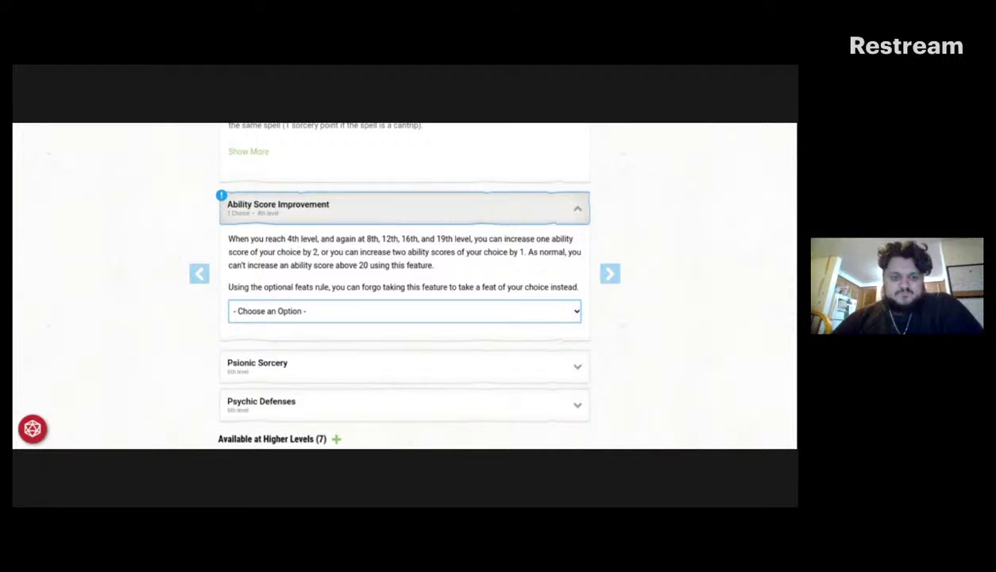
{"action": "left_click", "coordinate": [393, 345]}
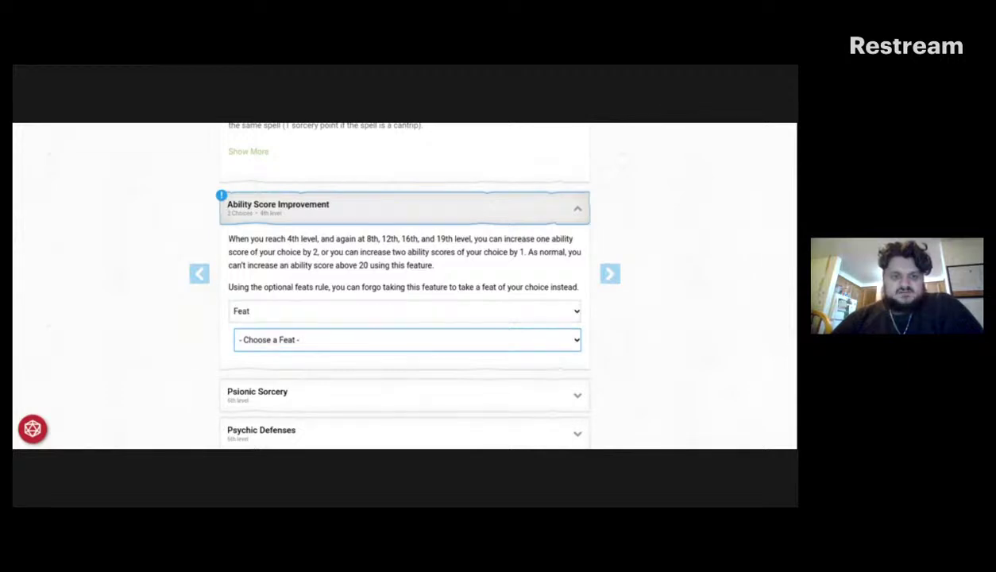
Look through the feat options from the start of the list to Elemental Adept (Fire)
{"action": "key", "text": "e"}
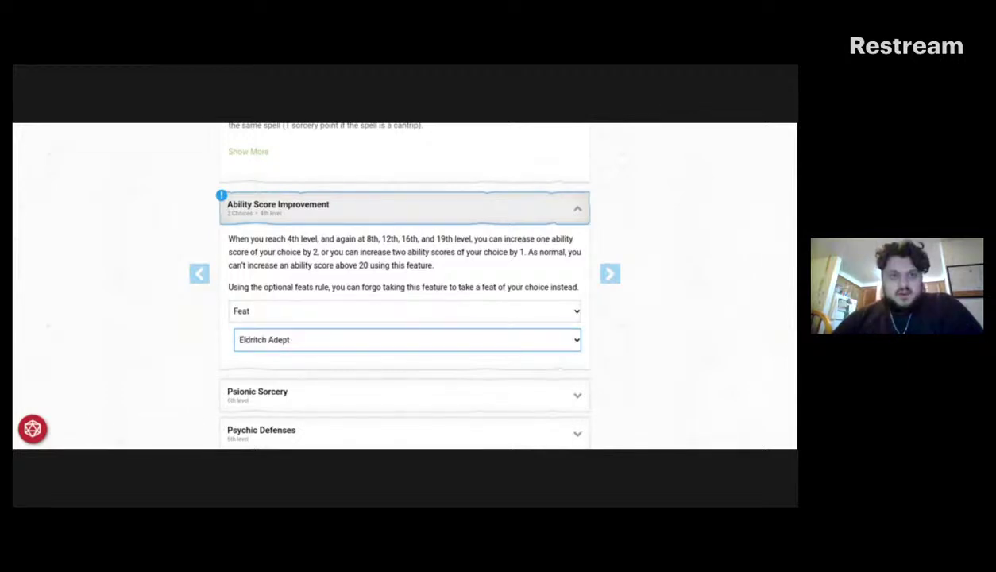
{"action": "key", "text": "Up"}
{"action": "key", "text": "Up"}
{"action": "key", "text": "Up"}
{"action": "key", "text": "Up"}
{"action": "key", "text": "Up"}
{"action": "key", "text": "Up"}
{"action": "key", "text": "Up"}
{"action": "key", "text": "Up"}
{"action": "key", "text": "Up"}
{"action": "key", "text": "Up"}
{"action": "key", "text": "Up"}
{"action": "key", "text": "Up"}
{"action": "key", "text": "Up"}
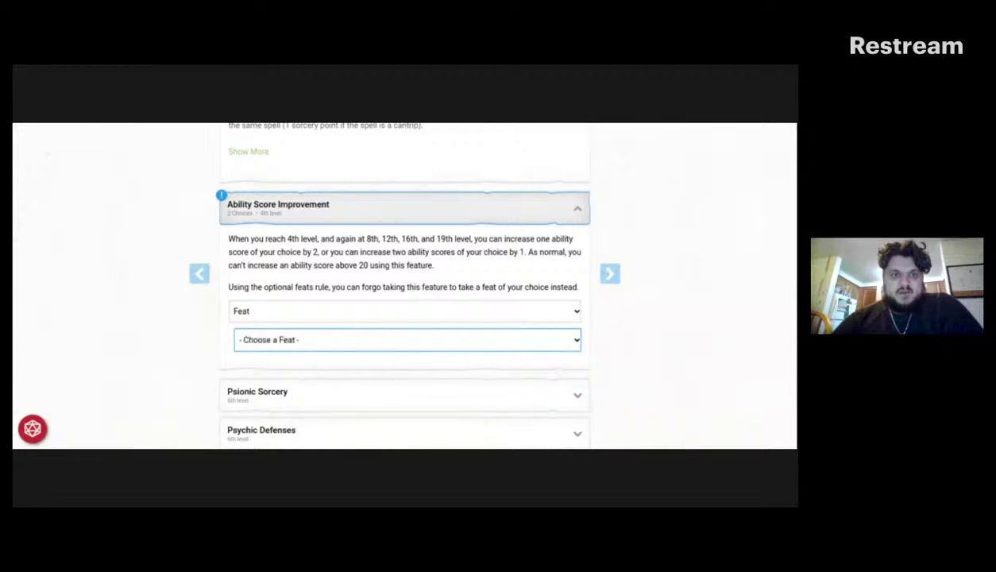
{"action": "key", "text": "Down"}
{"action": "key", "text": "Down"}
{"action": "key", "text": "Down"}
{"action": "key", "text": "Down"}
{"action": "key", "text": "Down"}
{"action": "key", "text": "Down"}
{"action": "key", "text": "Down"}
{"action": "key", "text": "Down"}
{"action": "key", "text": "Down"}
{"action": "key", "text": "Down"}
{"action": "key", "text": "Down"}
{"action": "key", "text": "Down"}
{"action": "key", "text": "Down"}
{"action": "key", "text": "Down"}
{"action": "key", "text": "Down"}
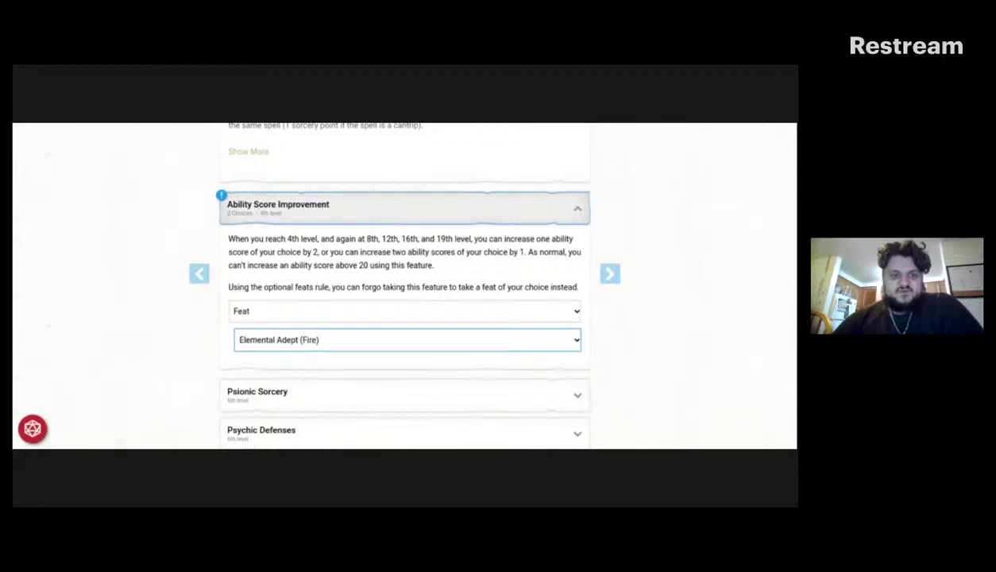
Select the Gift of the Gem Dragon (Charisma) feat and read its full description
{"action": "key", "text": "k"}
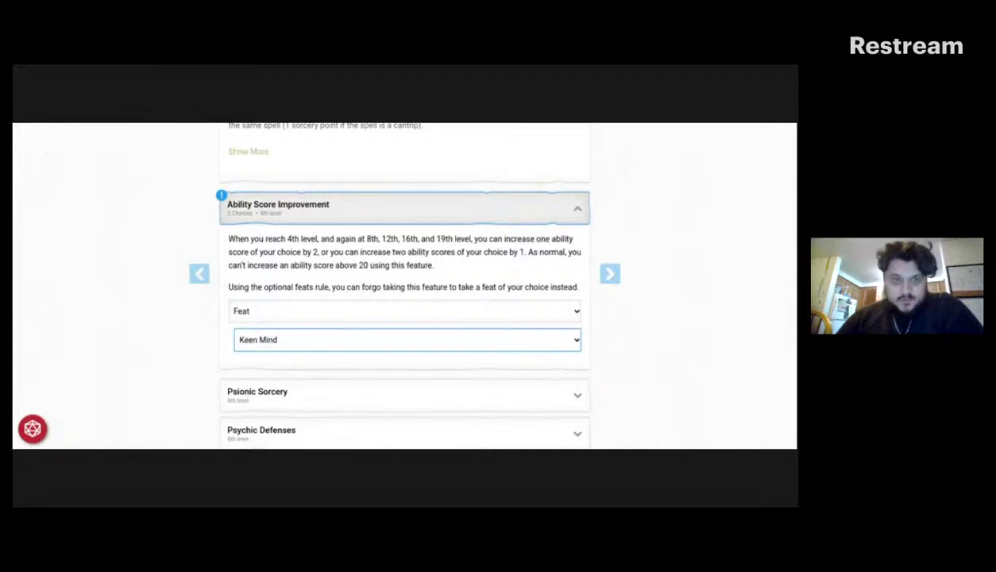
{"action": "key", "text": "Up"}
{"action": "key", "text": "Up"}
{"action": "key", "text": "Up"}
{"action": "key", "text": "Up"}
{"action": "key", "text": "Up"}
{"action": "key", "text": "Up"}
{"action": "key", "text": "Up"}
{"action": "key", "text": "Up"}
{"action": "key", "text": "Up"}
{"action": "key", "text": "Up"}
{"action": "key", "text": "Up"}
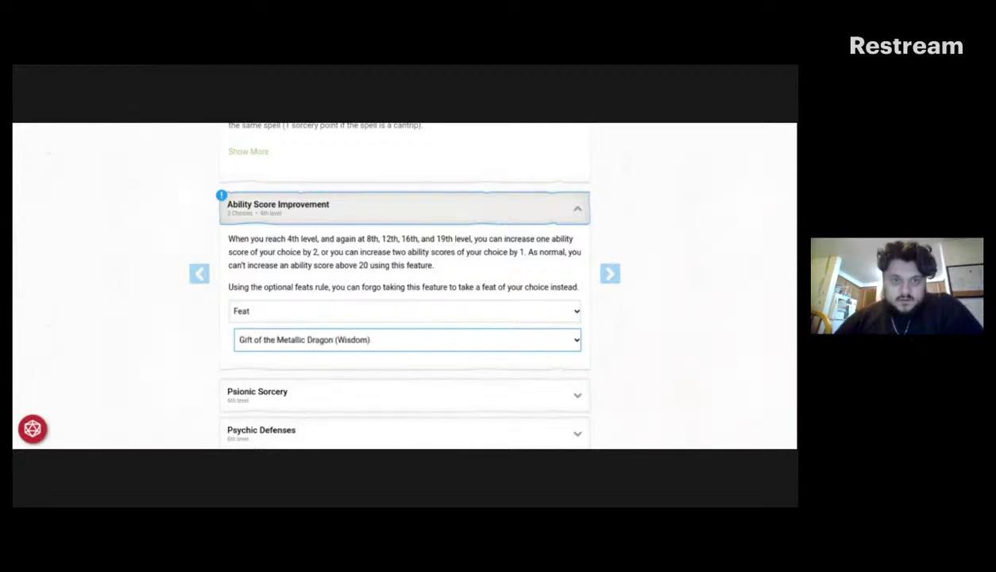
{"action": "key", "text": "Up"}
{"action": "key", "text": "Up"}
{"action": "key", "text": "Up"}
{"action": "key", "text": "Up"}
{"action": "key", "text": "Up"}
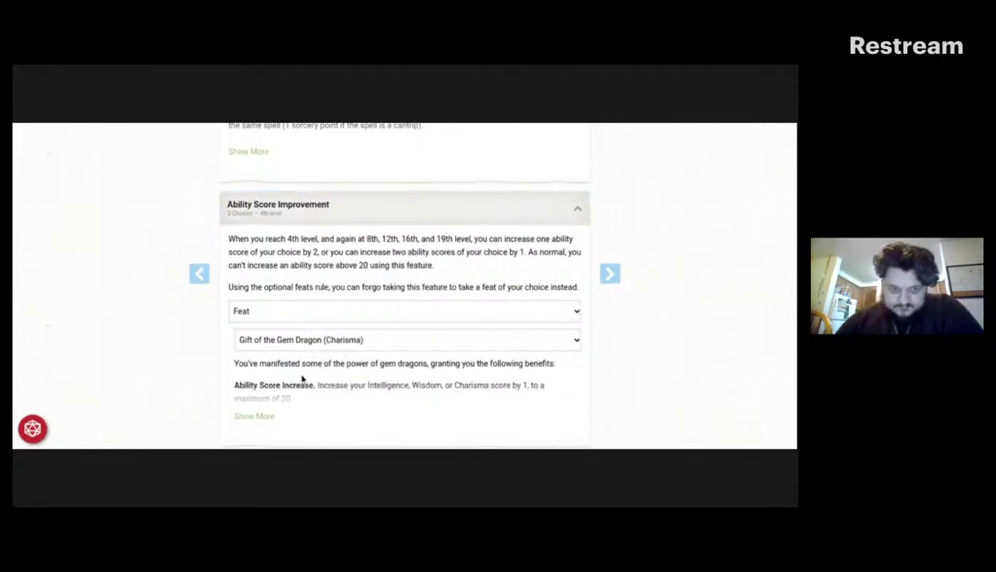
{"action": "scroll", "coordinate": [302, 380], "scroll_direction": "down", "scroll_amount": 1}
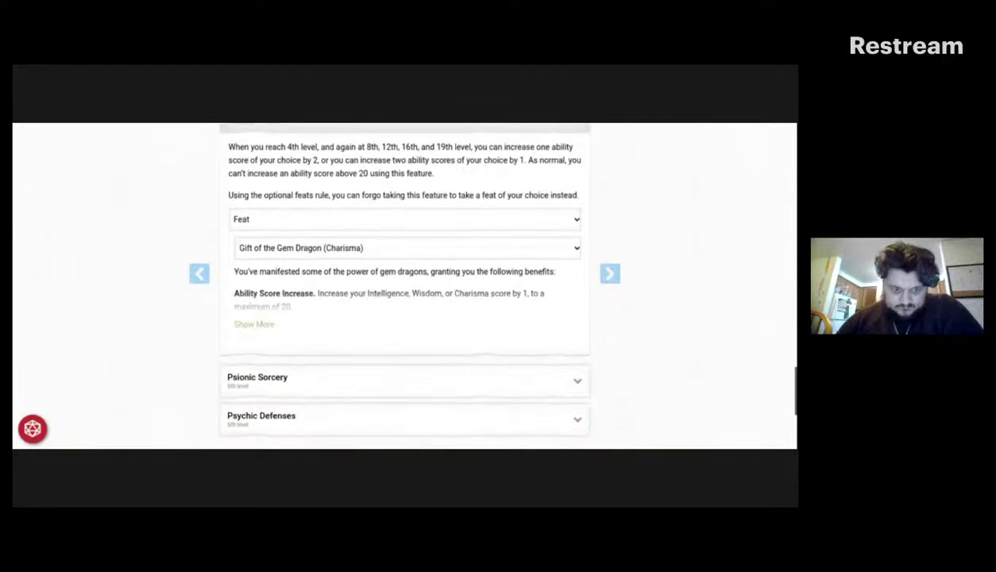
{"action": "left_click", "coordinate": [250, 324]}
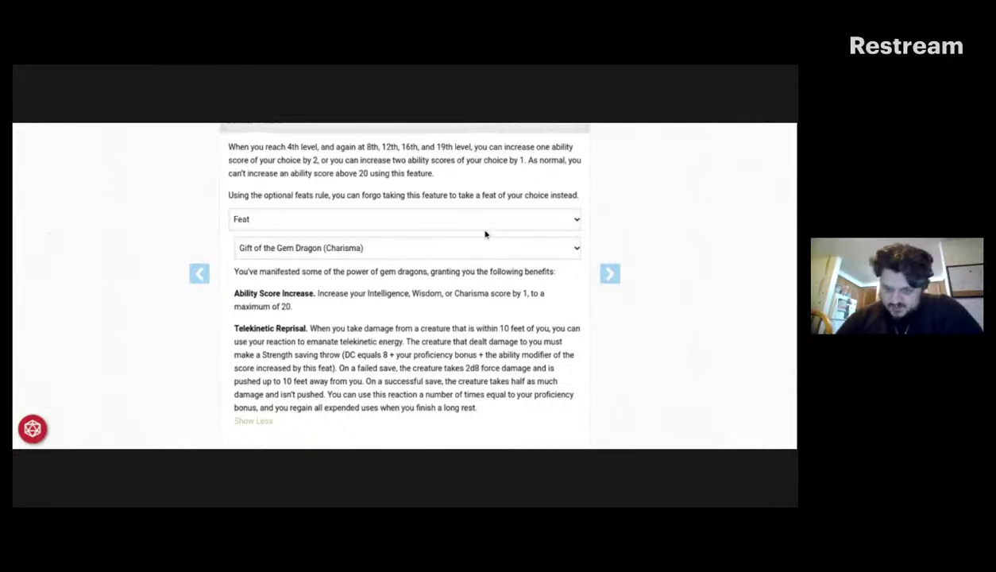
Look through the rest of the feat options, from Gift of the Metallic Dragon to the Telepathic variants
{"action": "key", "text": "Down"}
{"action": "key", "text": "Down"}
{"action": "key", "text": "Down"}
{"action": "key", "text": "Down"}
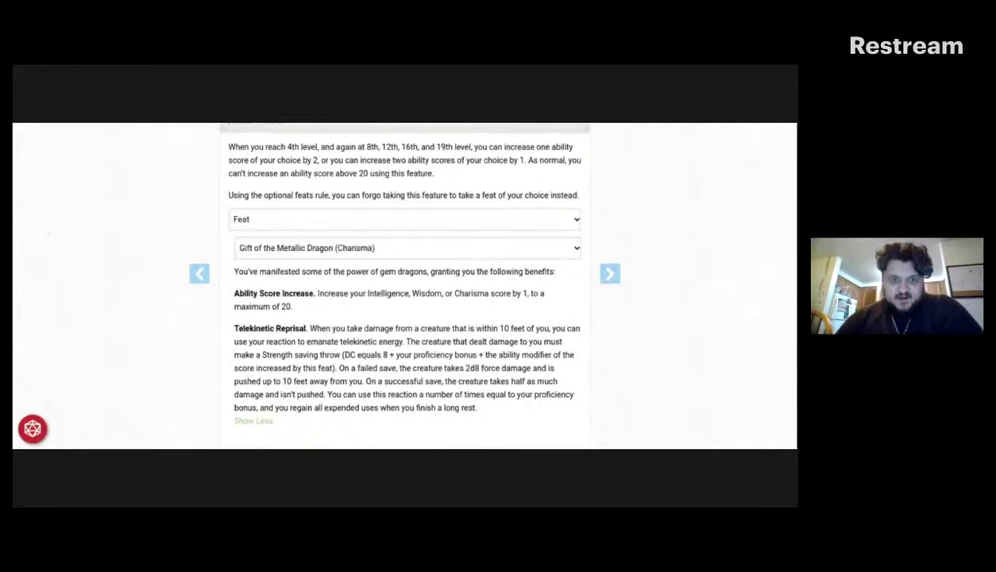
{"action": "key", "text": "Down"}
{"action": "key", "text": "Down"}
{"action": "key", "text": "Down"}
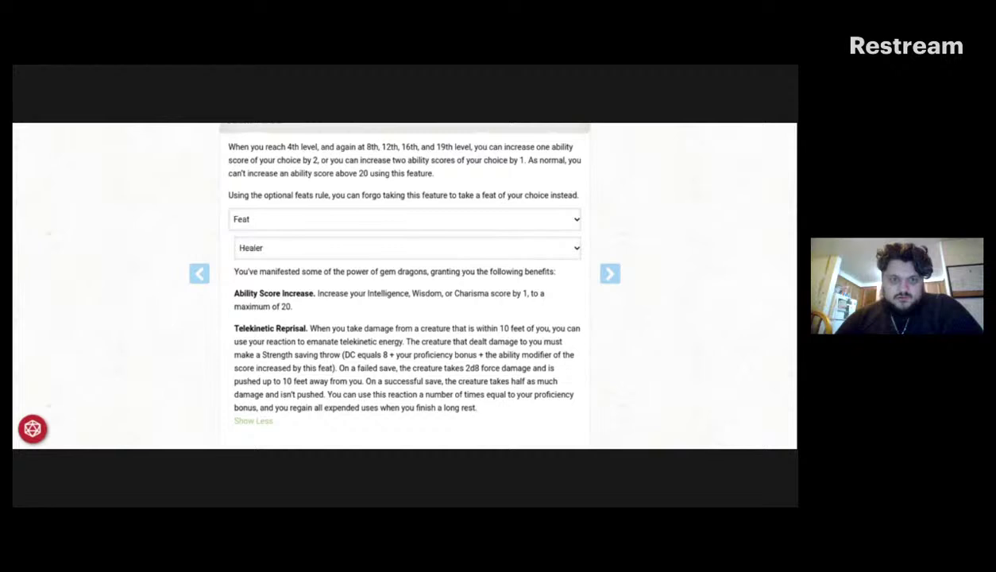
{"action": "key", "text": "Down"}
{"action": "key", "text": "Down"}
{"action": "key", "text": "Down"}
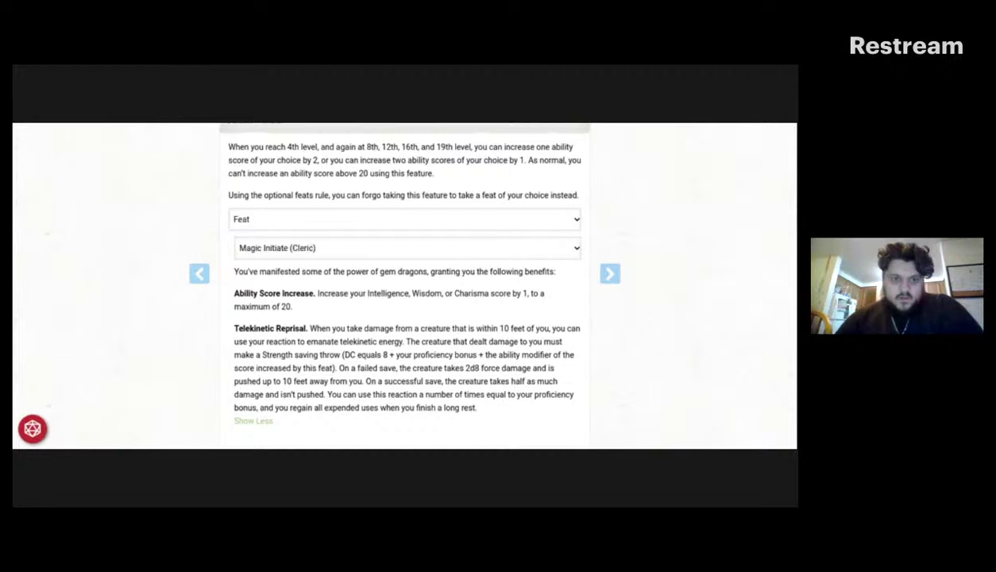
{"action": "key", "text": "Down"}
{"action": "key", "text": "Down"}
{"action": "key", "text": "Down"}
{"action": "key", "text": "Down"}
{"action": "key", "text": "Down"}
{"action": "key", "text": "Down"}
{"action": "key", "text": "Down"}
{"action": "key", "text": "Down"}
{"action": "key", "text": "Down"}
{"action": "key", "text": "Down"}
{"action": "key", "text": "Down"}
{"action": "key", "text": "Down"}
{"action": "key", "text": "Down"}
{"action": "key", "text": "Down"}
{"action": "key", "text": "Down"}
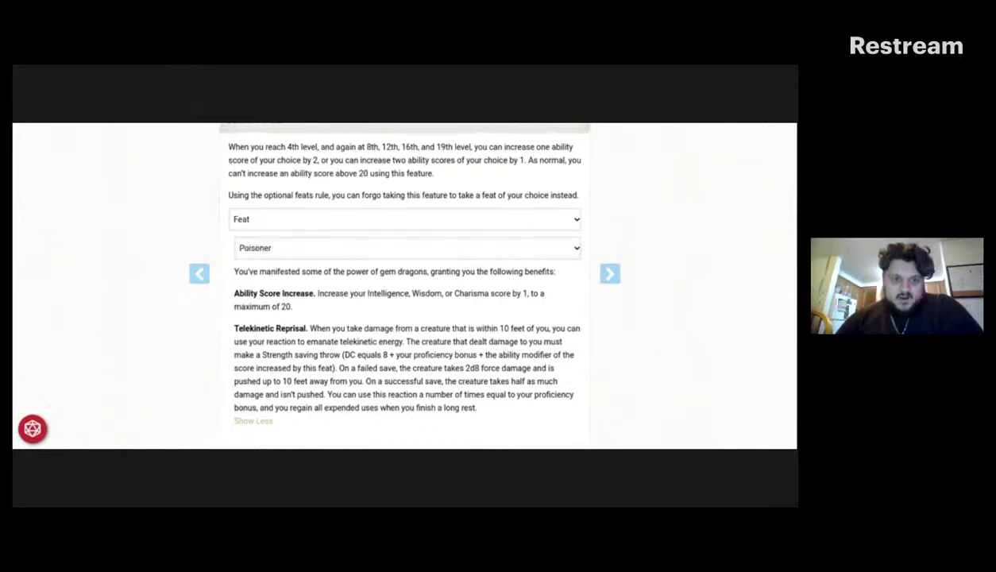
{"action": "key", "text": "Down"}
{"action": "key", "text": "Down"}
{"action": "key", "text": "Down"}
{"action": "key", "text": "Down"}
{"action": "key", "text": "Down"}
{"action": "key", "text": "Down"}
{"action": "key", "text": "Down"}
{"action": "key", "text": "Down"}
{"action": "key", "text": "Down"}
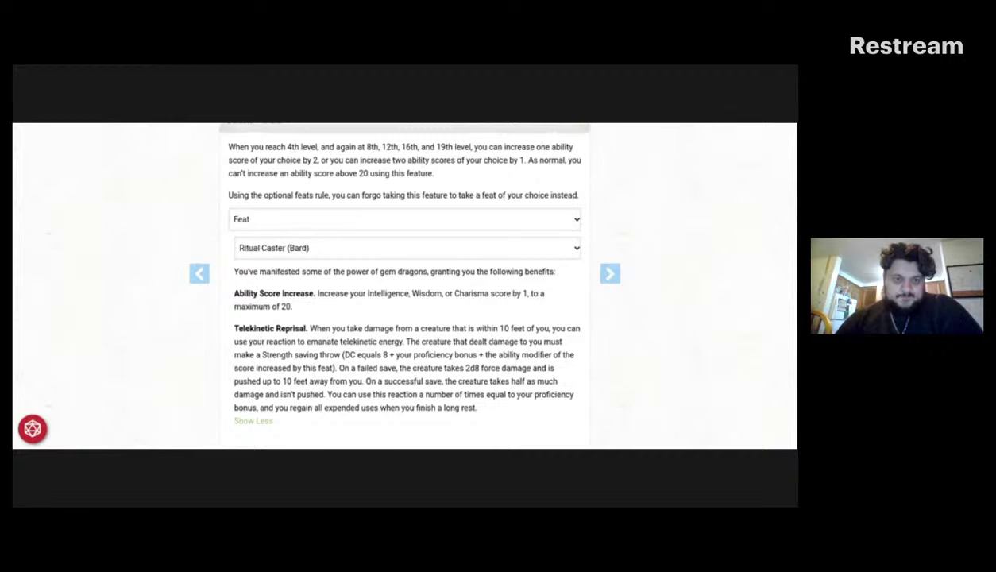
{"action": "key", "text": "Down"}
{"action": "key", "text": "Down"}
{"action": "key", "text": "Down"}
{"action": "key", "text": "Down"}
{"action": "key", "text": "Down"}
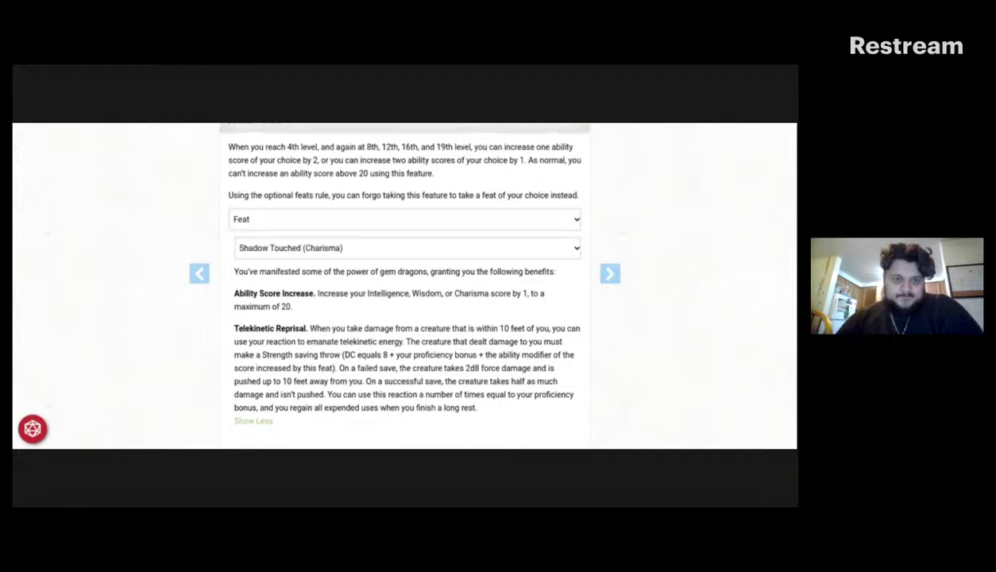
{"action": "key", "text": "Down"}
{"action": "key", "text": "Down"}
{"action": "key", "text": "Down"}
{"action": "key", "text": "Down"}
{"action": "key", "text": "Down"}
{"action": "key", "text": "Down"}
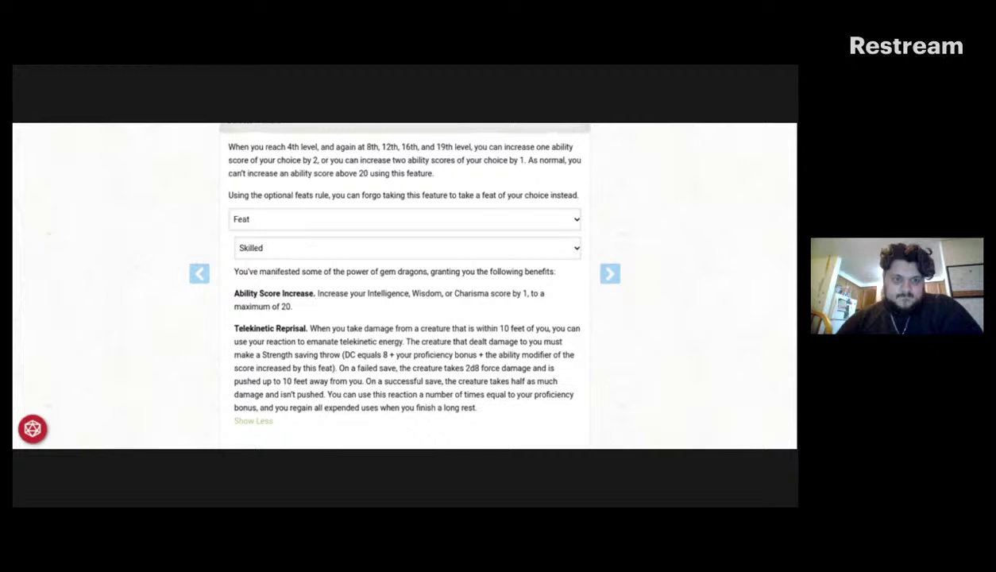
{"action": "key", "text": "Down"}
{"action": "key", "text": "Down"}
{"action": "key", "text": "Down"}
{"action": "key", "text": "Down"}
{"action": "key", "text": "Down"}
{"action": "key", "text": "Down"}
{"action": "key", "text": "Down"}
{"action": "key", "text": "Down"}
{"action": "key", "text": "Down"}
{"action": "key", "text": "Down"}
{"action": "key", "text": "Down"}
{"action": "key", "text": "Down"}
{"action": "key", "text": "Down"}
{"action": "key", "text": "Up"}
{"action": "key", "text": "Up"}
{"action": "key", "text": "Up"}
{"action": "key", "text": "Up"}
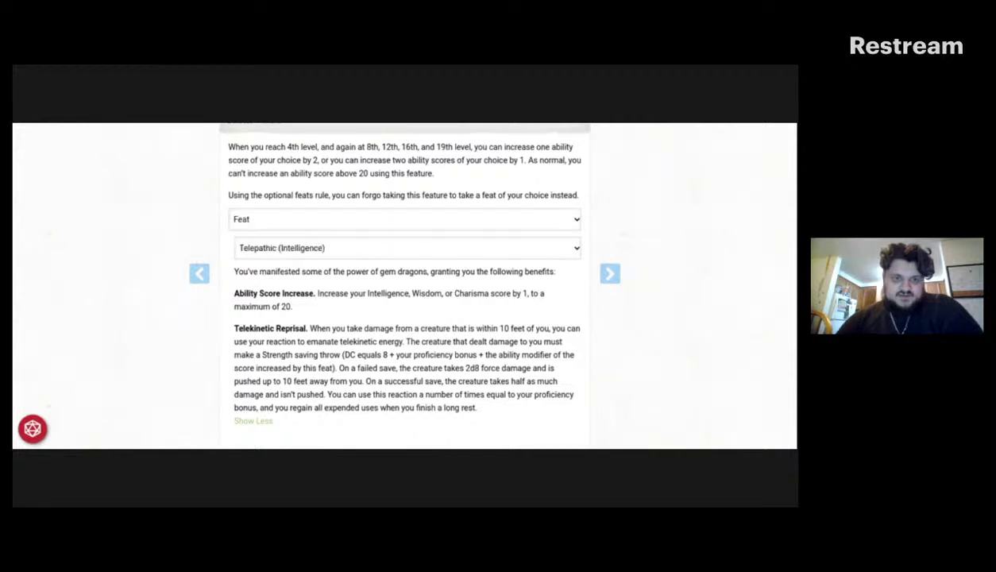
Choose Metamagic Adept as the level 4 feat
{"action": "key", "text": "Up"}
{"action": "key", "text": "Up"}
{"action": "key", "text": "Up"}
{"action": "key", "text": "Up"}
{"action": "key", "text": "Up"}
{"action": "key", "text": "Up"}
{"action": "key", "text": "Up"}
{"action": "key", "text": "Up"}
{"action": "key", "text": "Up"}
{"action": "key", "text": "Up"}
{"action": "key", "text": "Up"}
{"action": "key", "text": "Up"}
{"action": "key", "text": "Up"}
{"action": "key", "text": "Up"}
{"action": "key", "text": "Up"}
{"action": "key", "text": "Up"}
{"action": "key", "text": "Up"}
{"action": "key", "text": "Up"}
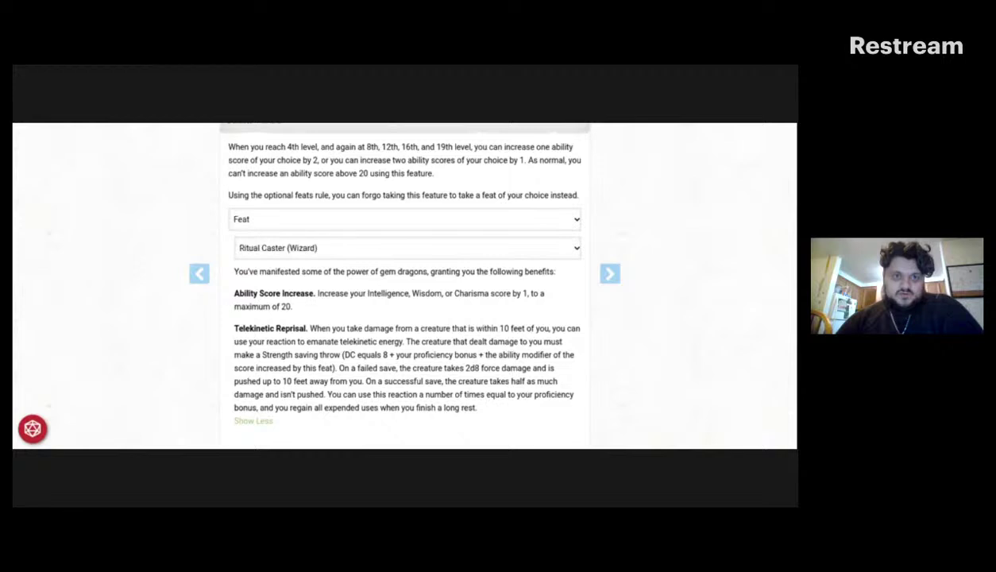
{"action": "key", "text": "Up"}
{"action": "key", "text": "Up"}
{"action": "key", "text": "Up"}
{"action": "key", "text": "Up"}
{"action": "key", "text": "Up"}
{"action": "key", "text": "Up"}
{"action": "key", "text": "Up"}
{"action": "key", "text": "Up"}
{"action": "key", "text": "Up"}
{"action": "key", "text": "Up"}
{"action": "key", "text": "Up"}
{"action": "key", "text": "Up"}
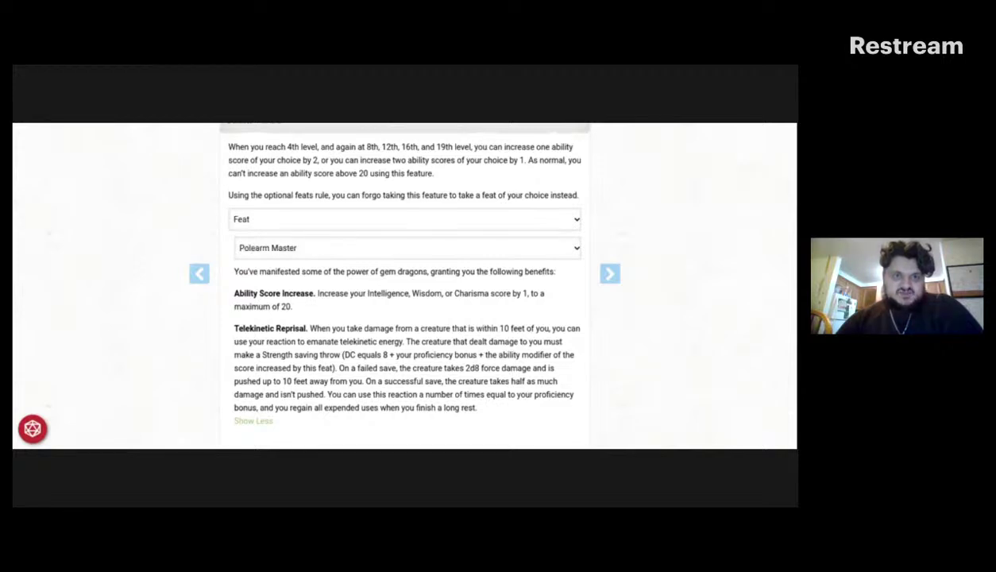
{"action": "key", "text": "Up"}
{"action": "key", "text": "Up"}
{"action": "key", "text": "Up"}
{"action": "key", "text": "Up"}
{"action": "key", "text": "Up"}
{"action": "key", "text": "Up"}
{"action": "key", "text": "Up"}
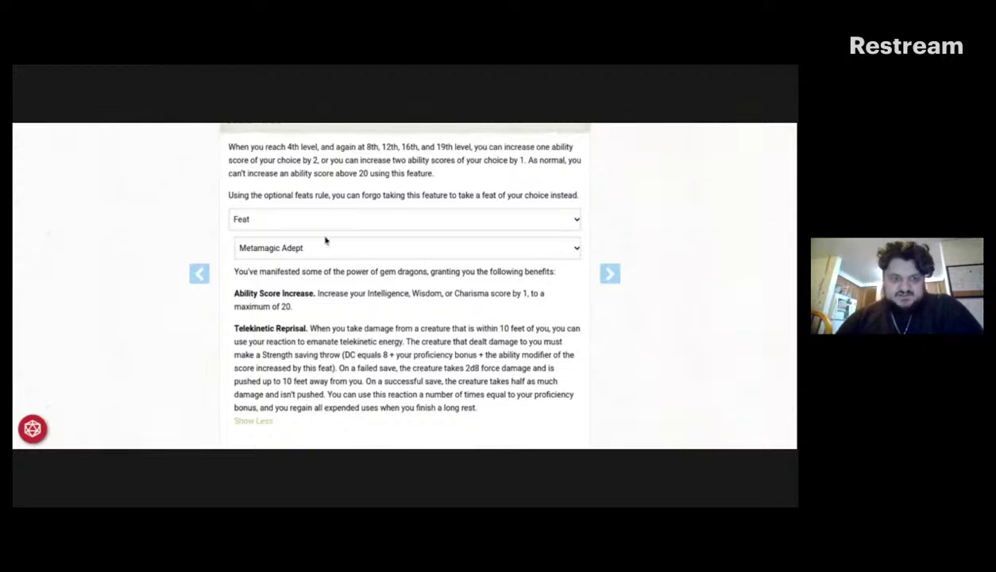
{"action": "key", "text": "Down"}
{"action": "key", "text": "Down"}
{"action": "key", "text": "Down"}
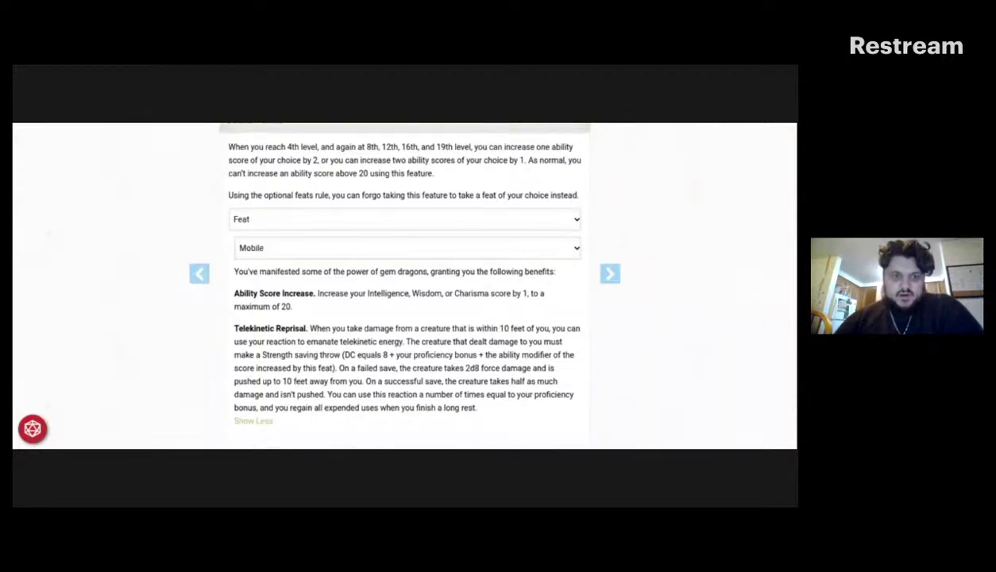
{"action": "key", "text": "Up"}
{"action": "key", "text": "Up"}
{"action": "key", "text": "Up"}
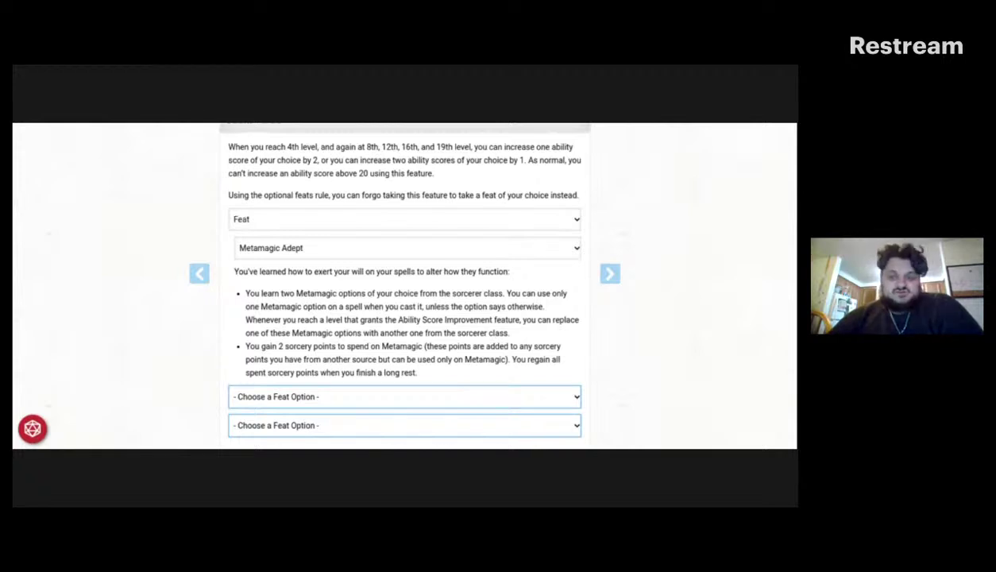
Set the two Metamagic Adept feat options to Heightened Spell and Empowered Spell
{"action": "scroll", "coordinate": [405, 286], "scroll_direction": "down", "scroll_amount": 3}
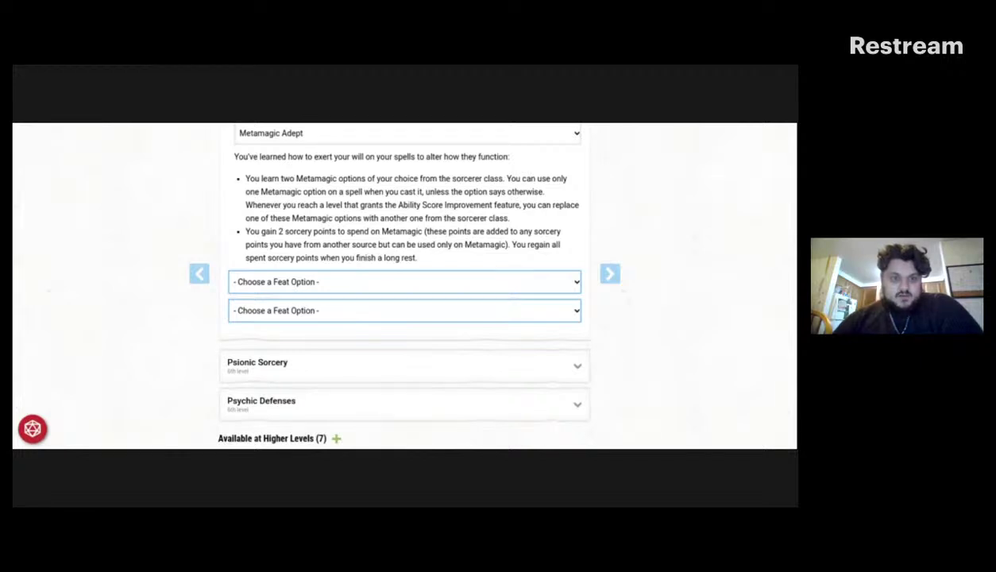
{"action": "left_click", "coordinate": [404, 282]}
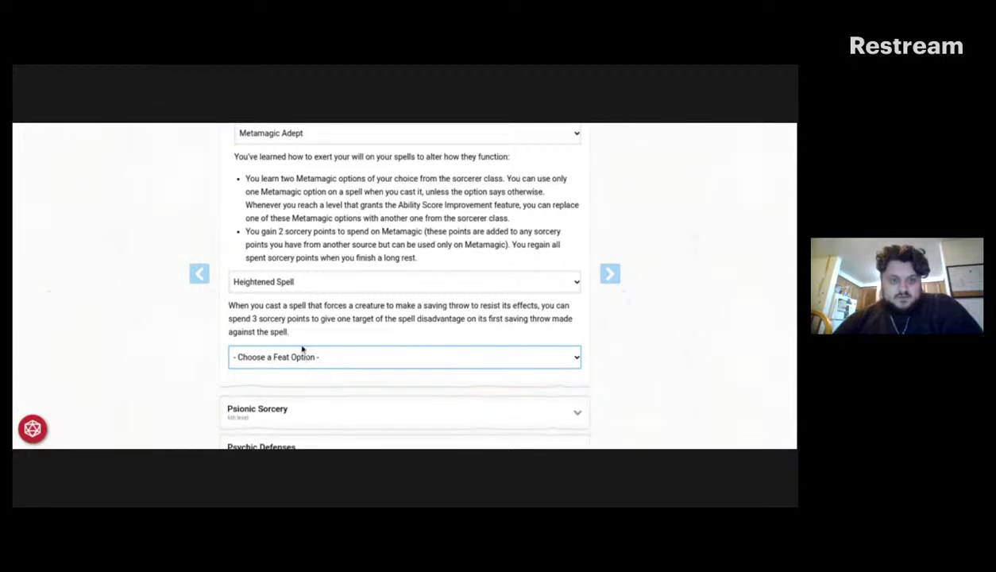
{"action": "left_click", "coordinate": [304, 270]}
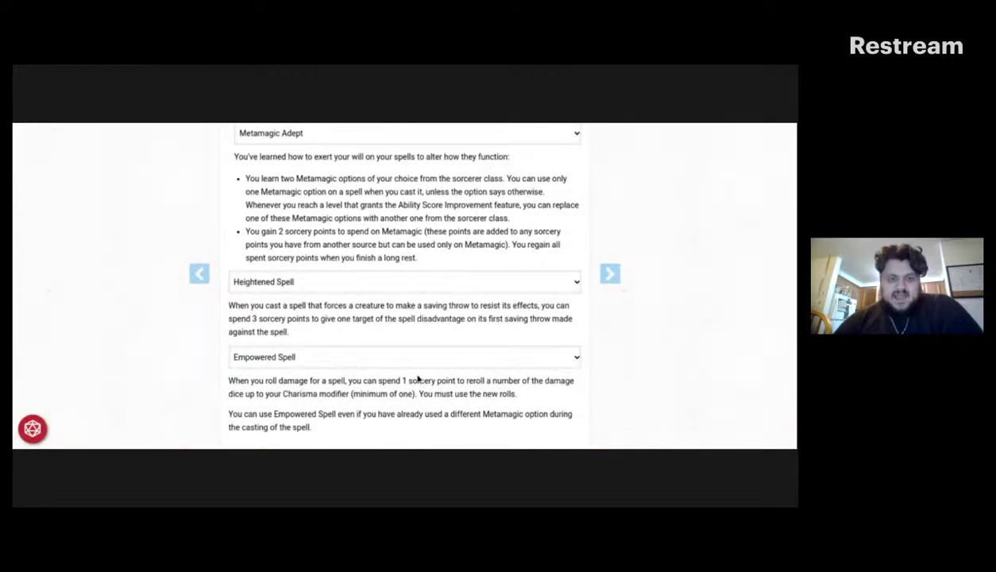
Read the description of the level 6 Psionic Sorcery feature
{"action": "scroll", "coordinate": [650, 400], "scroll_direction": "down", "scroll_amount": 3}
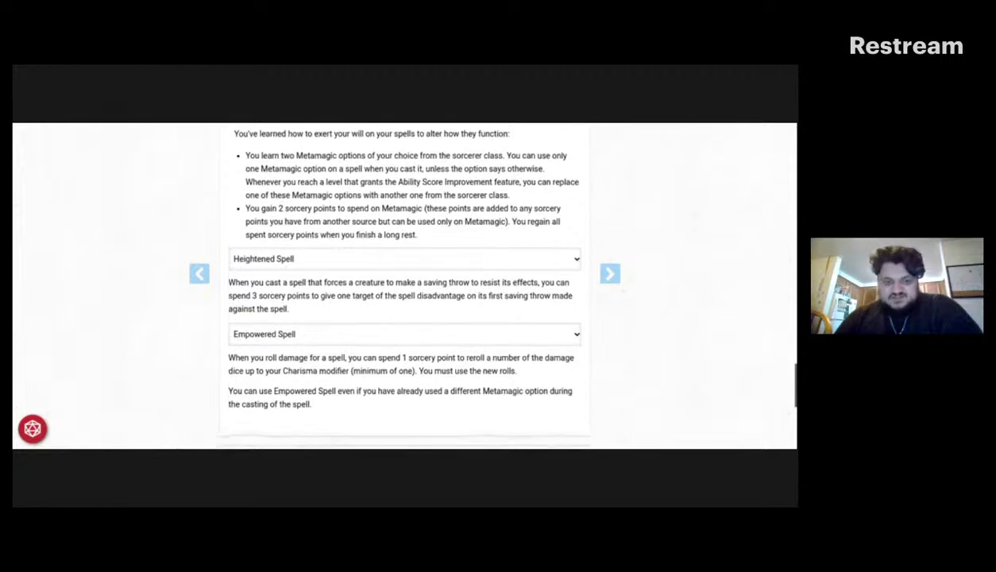
{"action": "scroll", "coordinate": [497, 279], "scroll_direction": "down", "scroll_amount": 1}
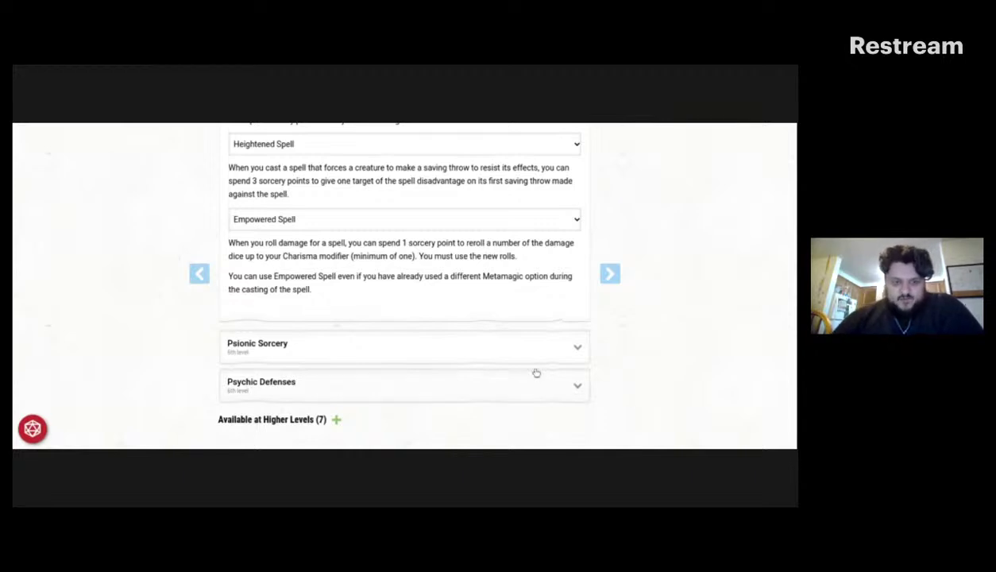
{"action": "left_click", "coordinate": [420, 351]}
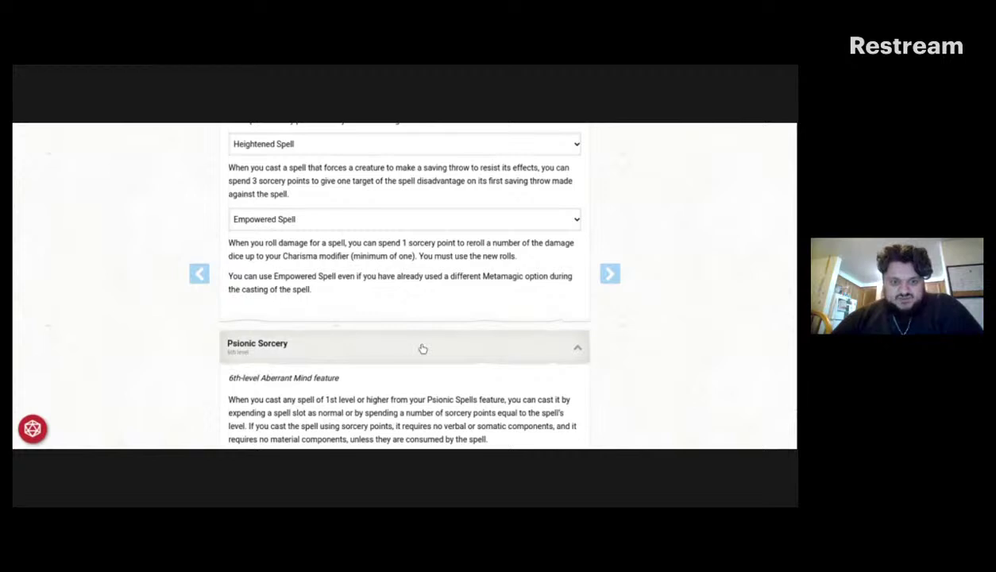
{"action": "scroll", "coordinate": [624, 371], "scroll_direction": "down", "scroll_amount": 1}
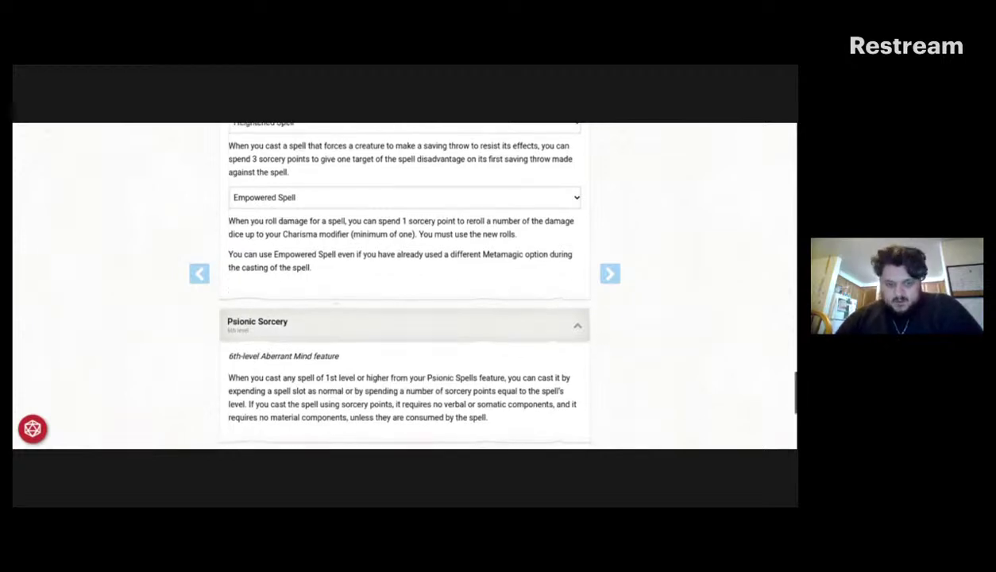
Read the description of the level 6 Psychic Defenses feature
{"action": "scroll", "coordinate": [405, 286], "scroll_direction": "down", "scroll_amount": 3}
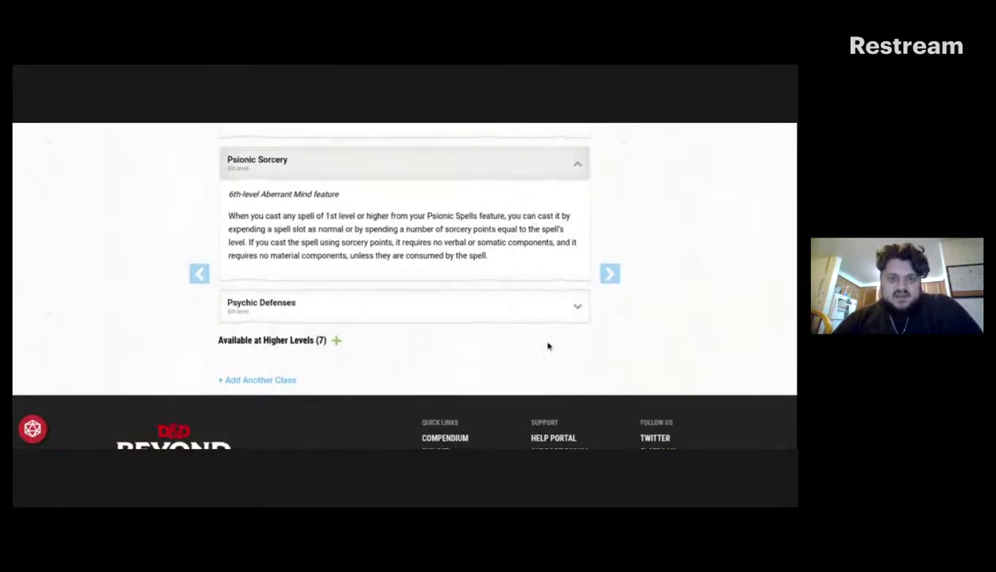
{"action": "left_click", "coordinate": [506, 309]}
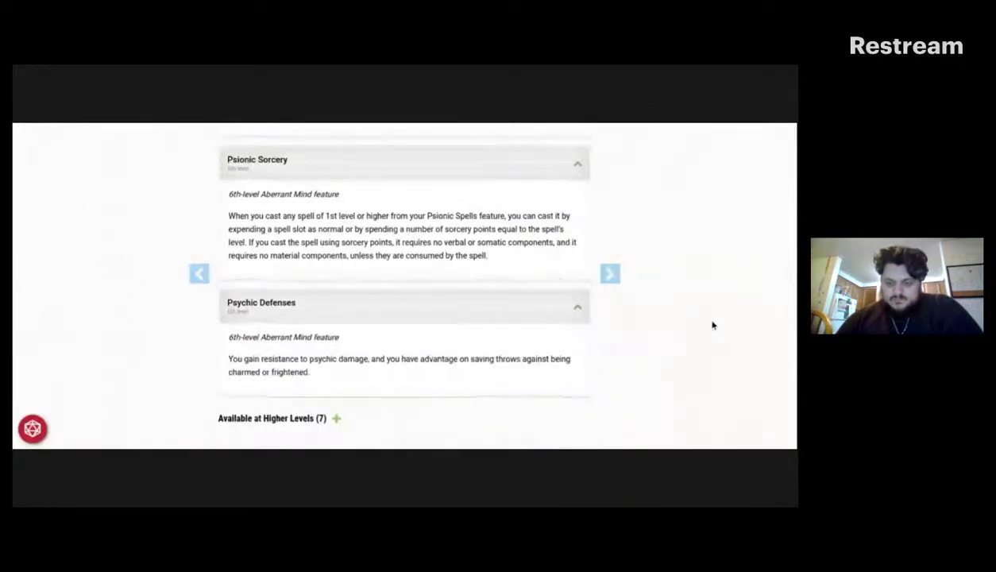
{"action": "scroll", "coordinate": [714, 325], "scroll_direction": "down", "scroll_amount": 2}
{"action": "scroll", "coordinate": [405, 286], "scroll_direction": "down", "scroll_amount": 1}
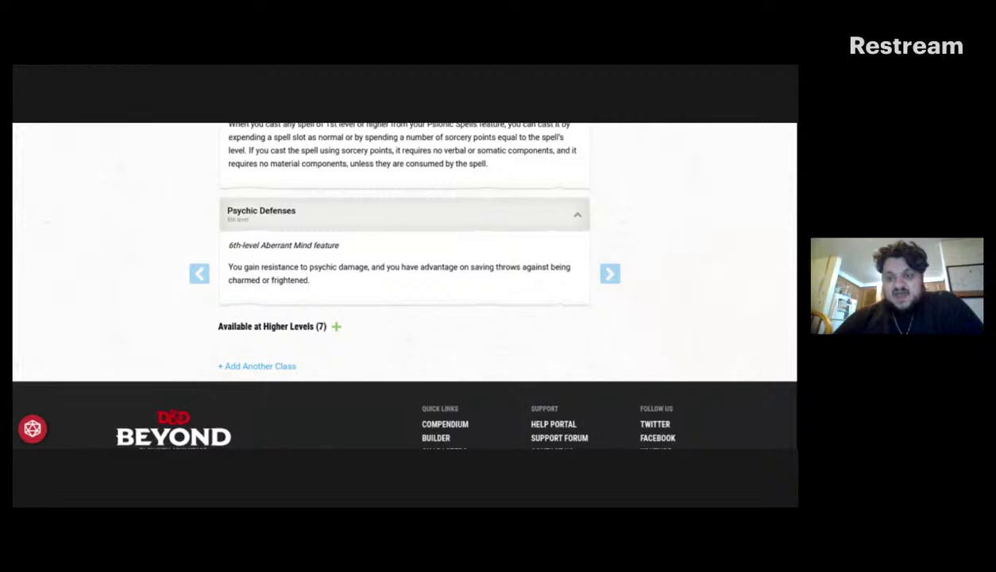
Go to the Abilities stage, expand Ability Score Increases, and set the score generation method to Manual/Rolled
{"action": "left_click", "coordinate": [614, 274]}
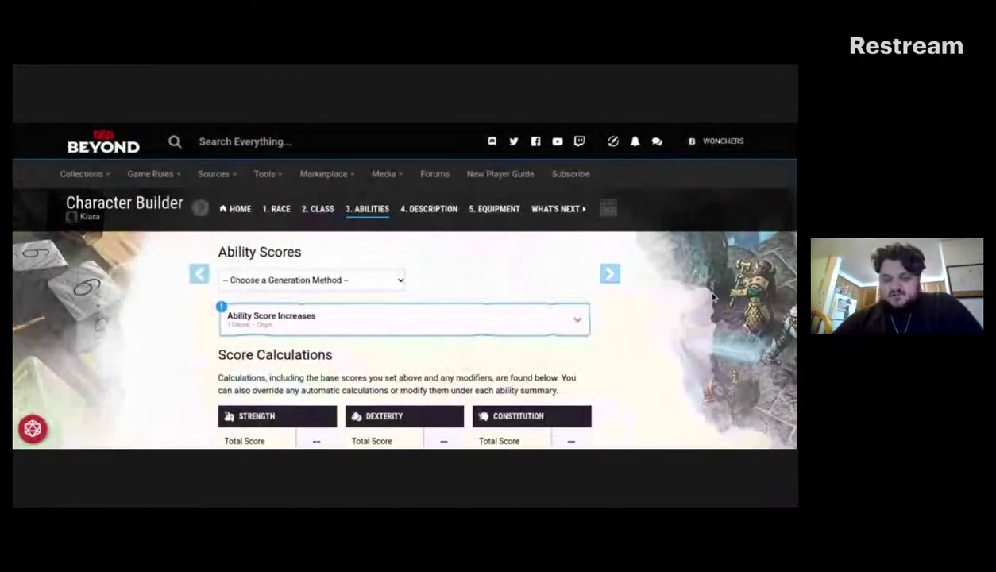
{"action": "scroll", "coordinate": [713, 297], "scroll_direction": "down", "scroll_amount": 3}
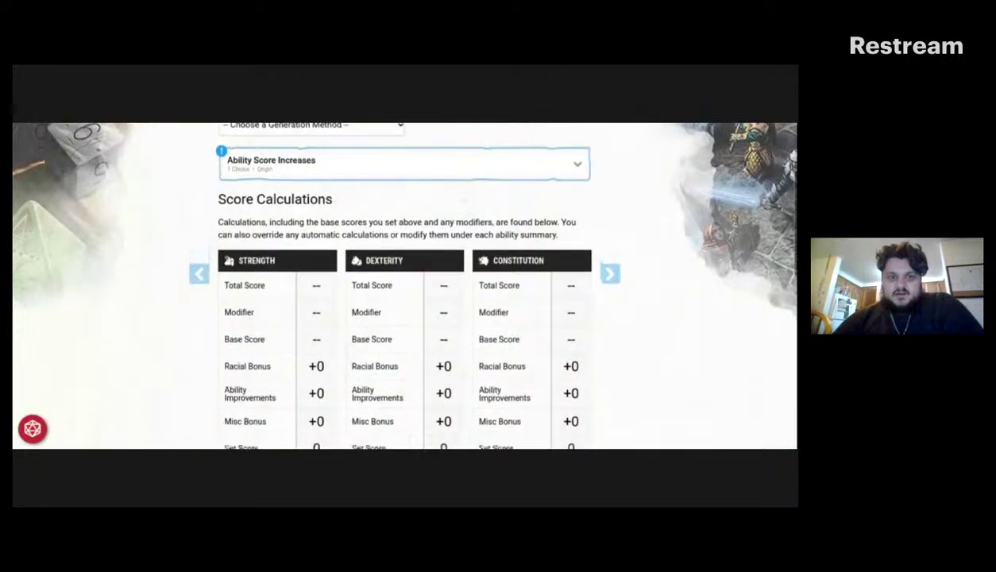
{"action": "scroll", "coordinate": [406, 286], "scroll_direction": "down", "scroll_amount": 1}
{"action": "scroll", "coordinate": [405, 286], "scroll_direction": "up", "scroll_amount": 2}
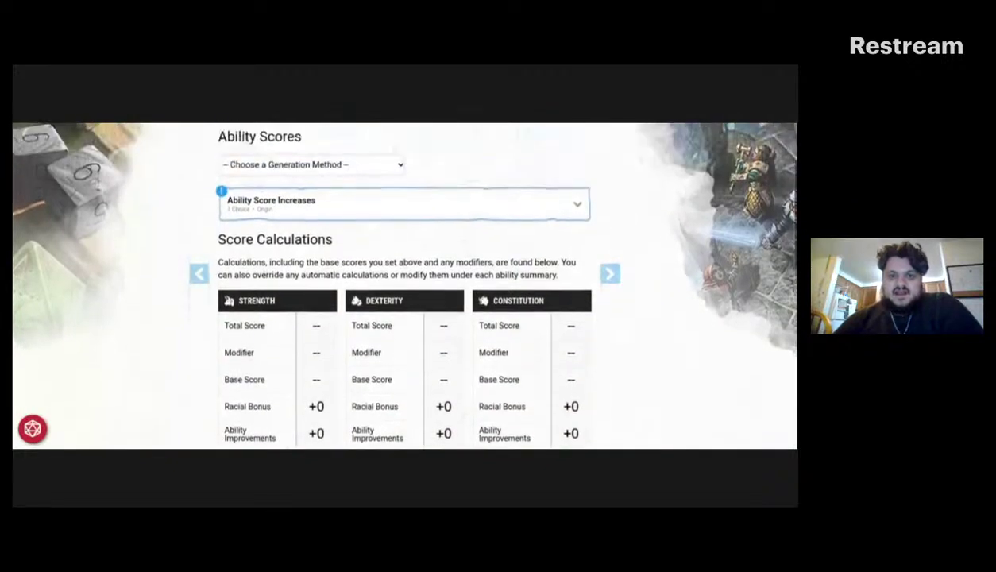
{"action": "scroll", "coordinate": [499, 275], "scroll_direction": "up", "scroll_amount": 2}
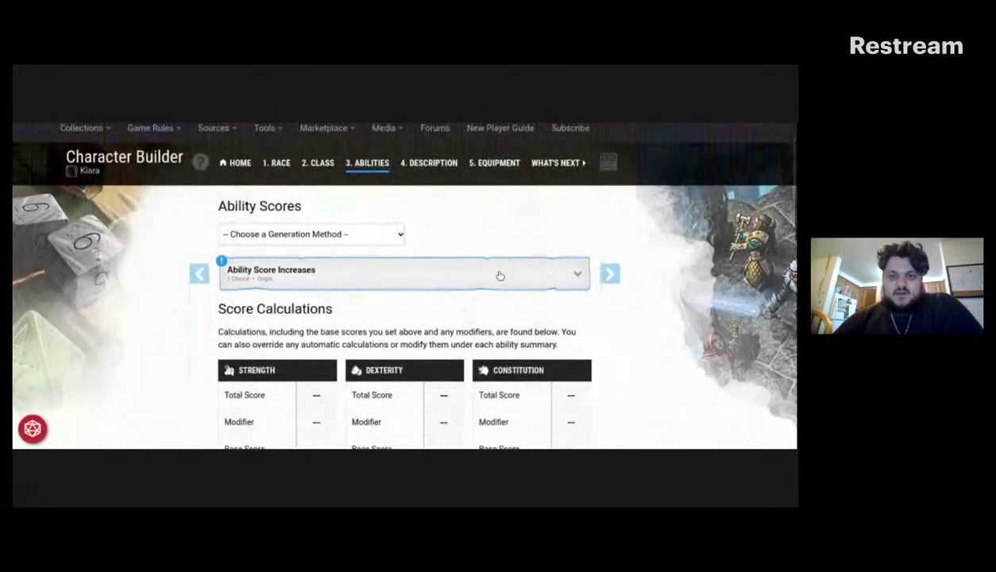
{"action": "left_click", "coordinate": [500, 275]}
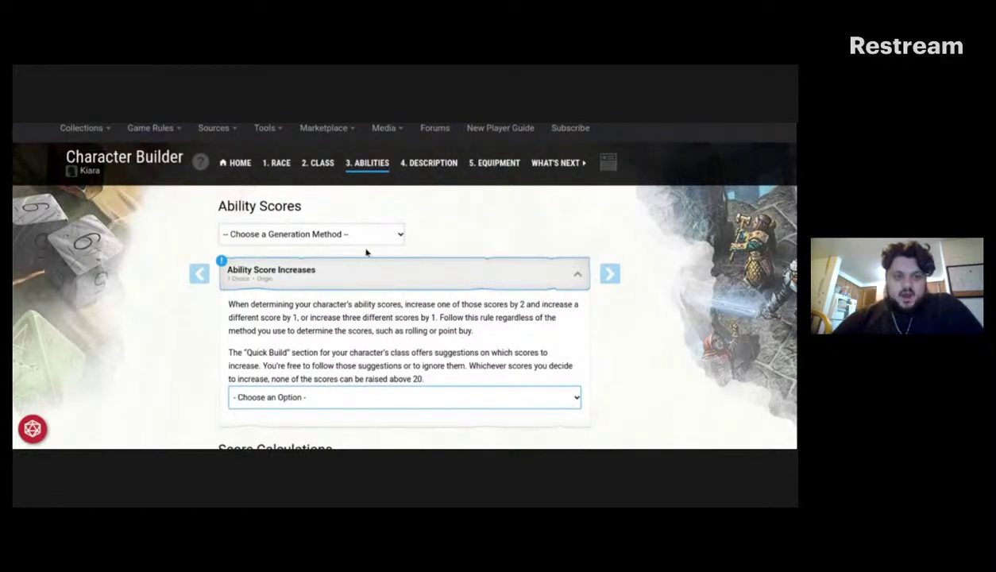
{"action": "left_click", "coordinate": [309, 262]}
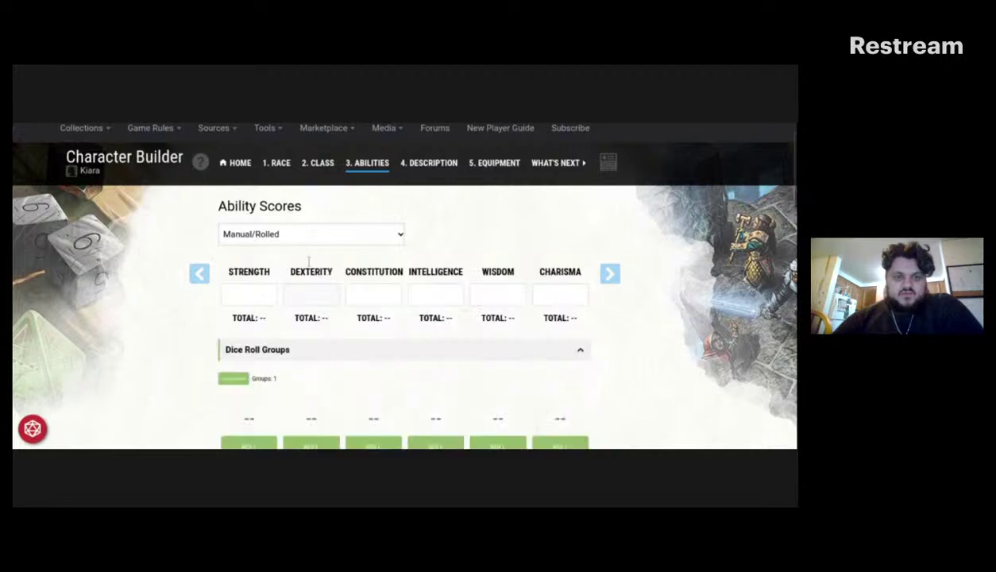
Roll the dice for all six ability scores in the dice roll group
{"action": "scroll", "coordinate": [659, 329], "scroll_direction": "down", "scroll_amount": 2}
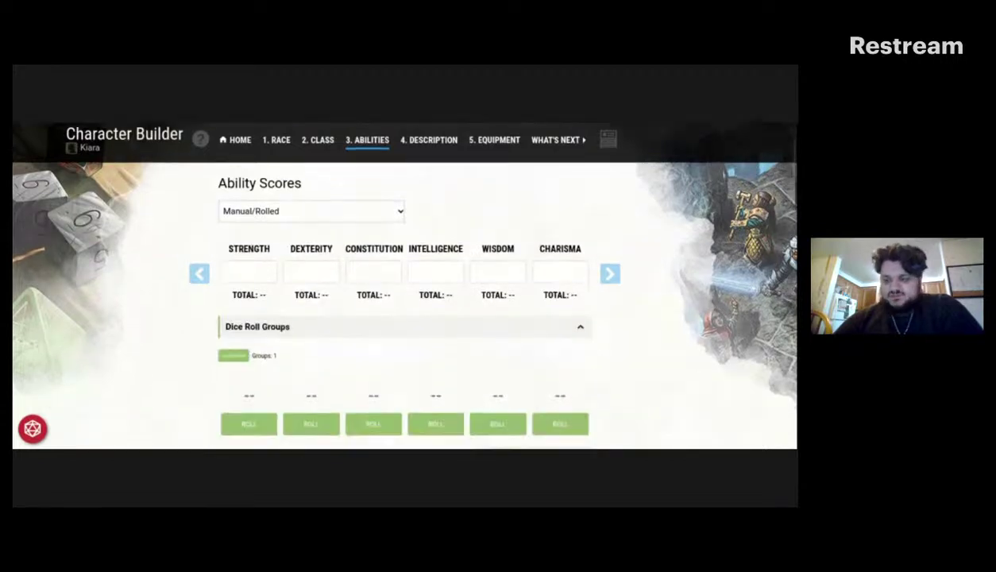
{"action": "scroll", "coordinate": [404, 285], "scroll_direction": "down", "scroll_amount": 3}
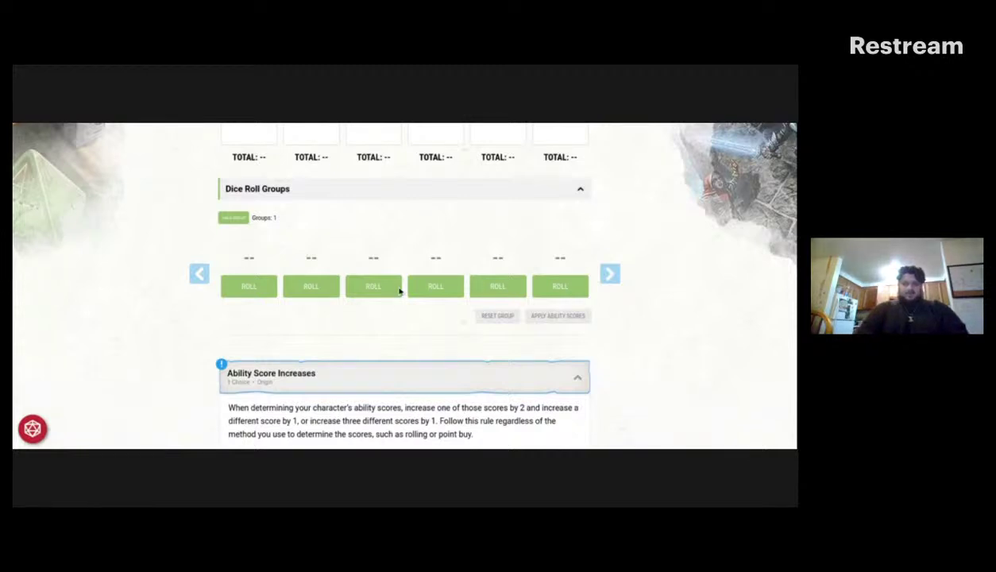
{"action": "left_click", "coordinate": [243, 287]}
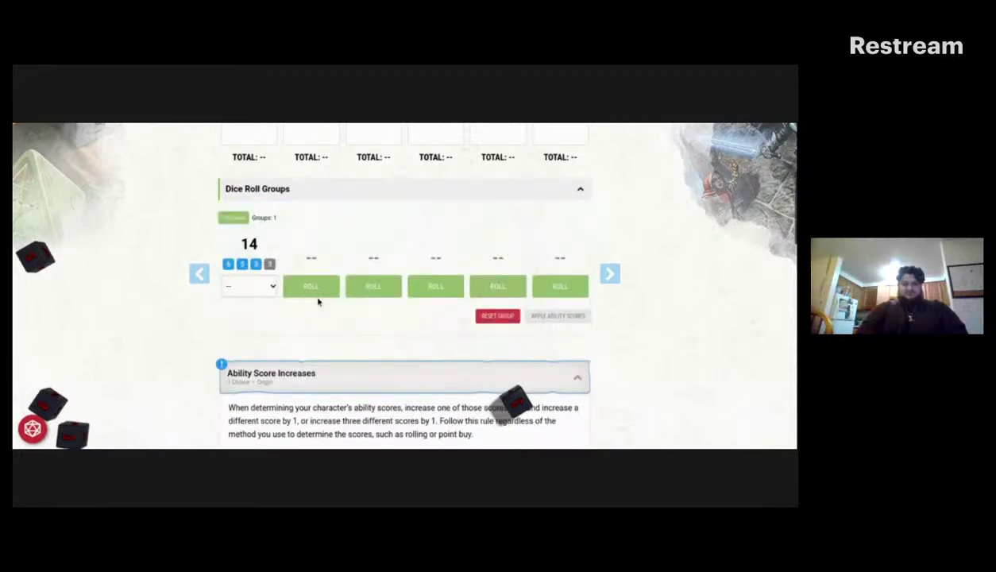
{"action": "left_click", "coordinate": [316, 291]}
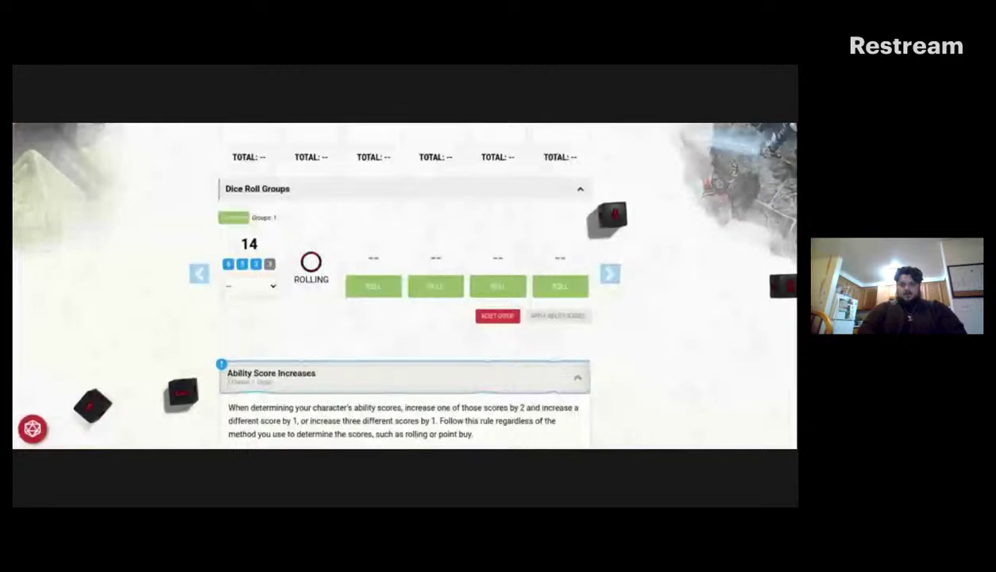
{"action": "left_click", "coordinate": [373, 285]}
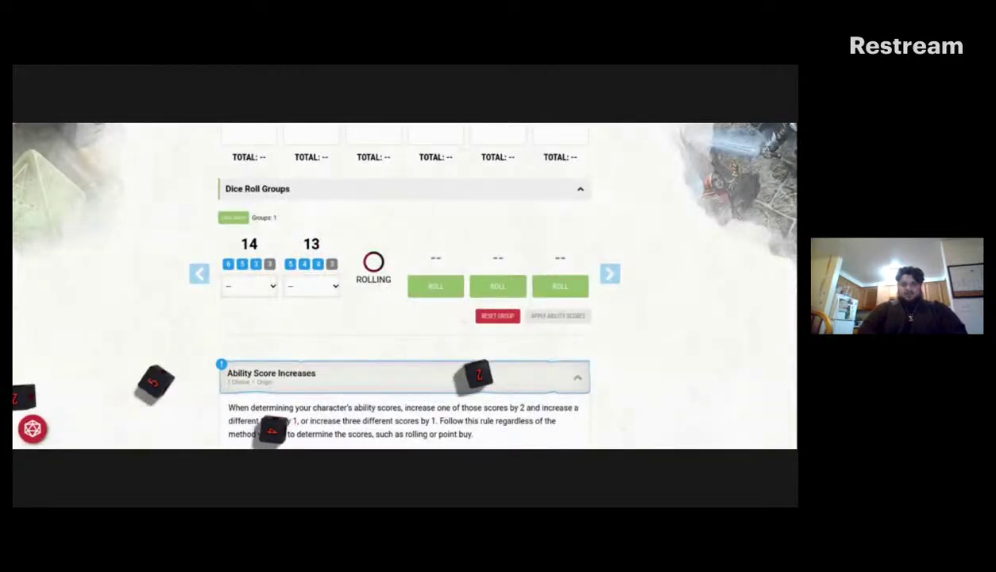
{"action": "left_click", "coordinate": [436, 288]}
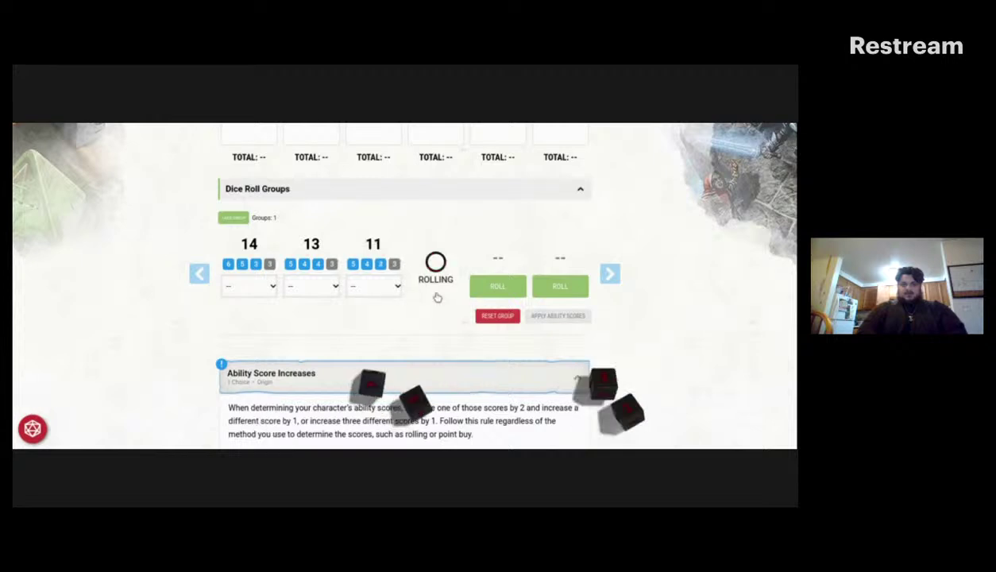
{"action": "left_click", "coordinate": [497, 287]}
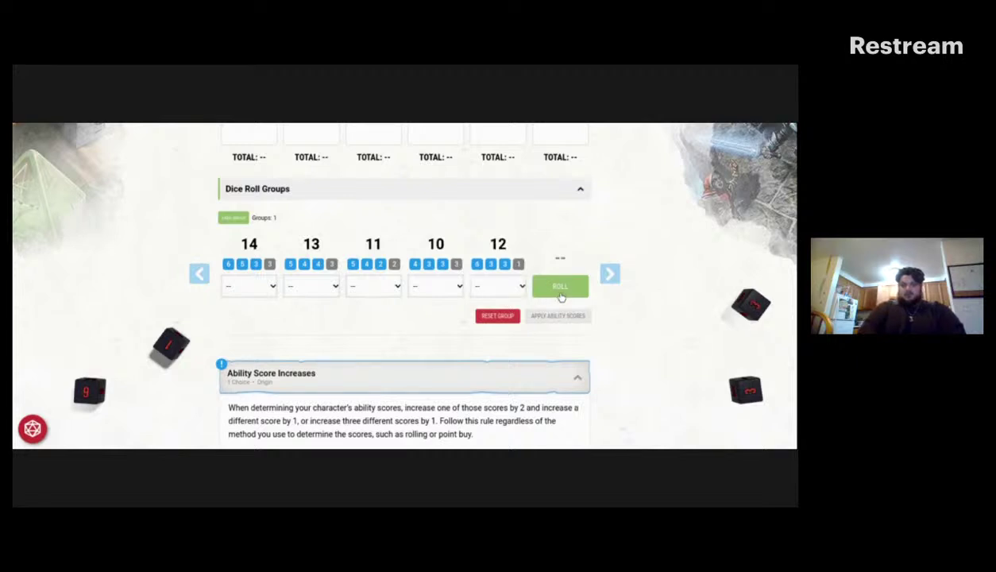
{"action": "left_click", "coordinate": [560, 294]}
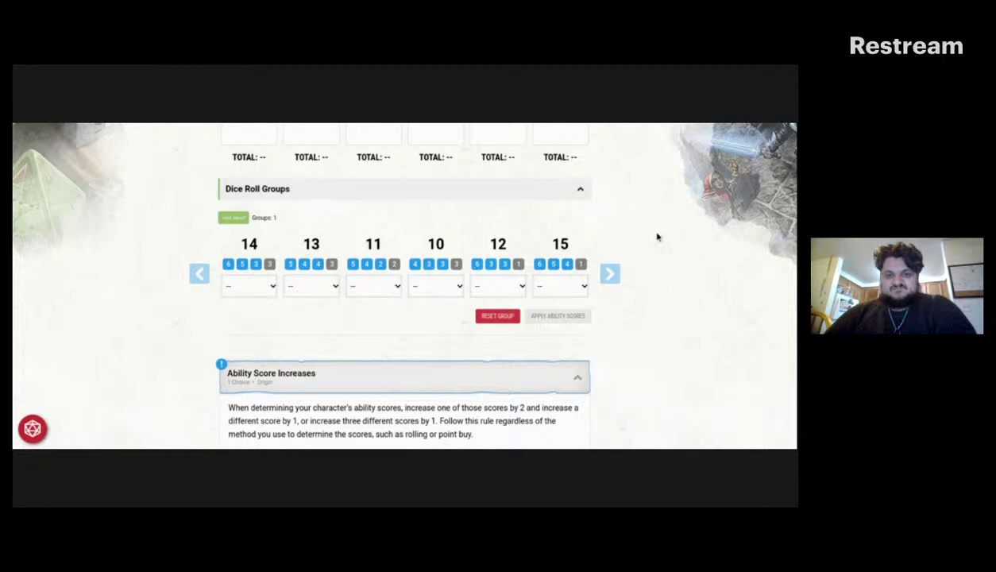
Set the Ability Score Increases option to Increase two scores (+2 / +1)
{"action": "scroll", "coordinate": [657, 237], "scroll_direction": "up", "scroll_amount": 2}
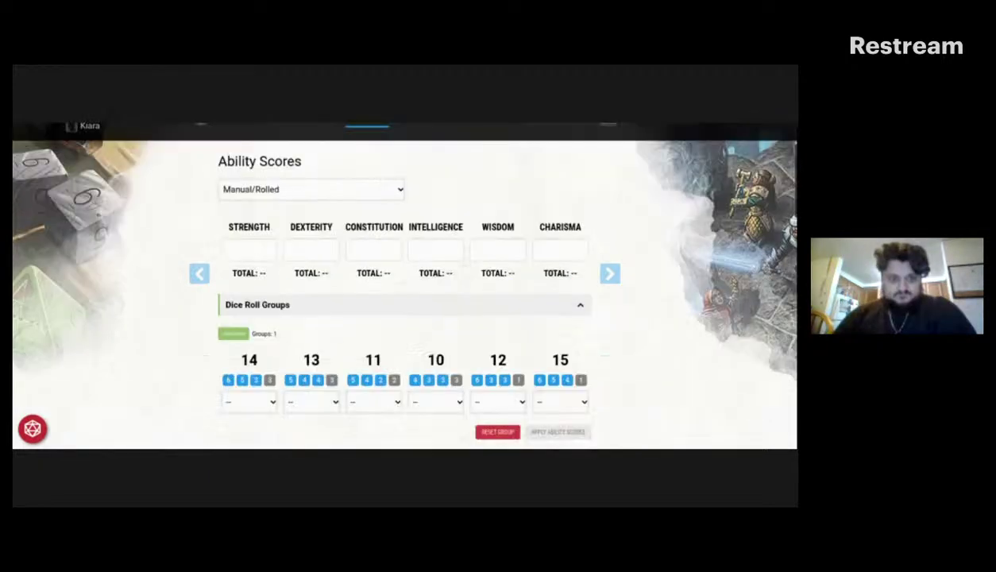
{"action": "scroll", "coordinate": [404, 286], "scroll_direction": "down", "scroll_amount": 5}
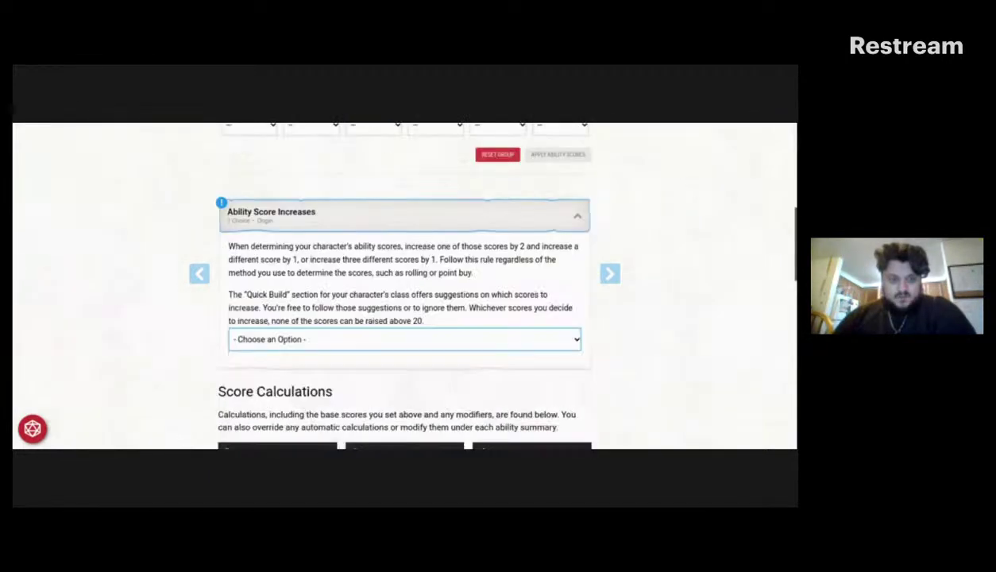
{"action": "scroll", "coordinate": [405, 286], "scroll_direction": "down", "scroll_amount": 1}
{"action": "scroll", "coordinate": [404, 286], "scroll_direction": "up", "scroll_amount": 1}
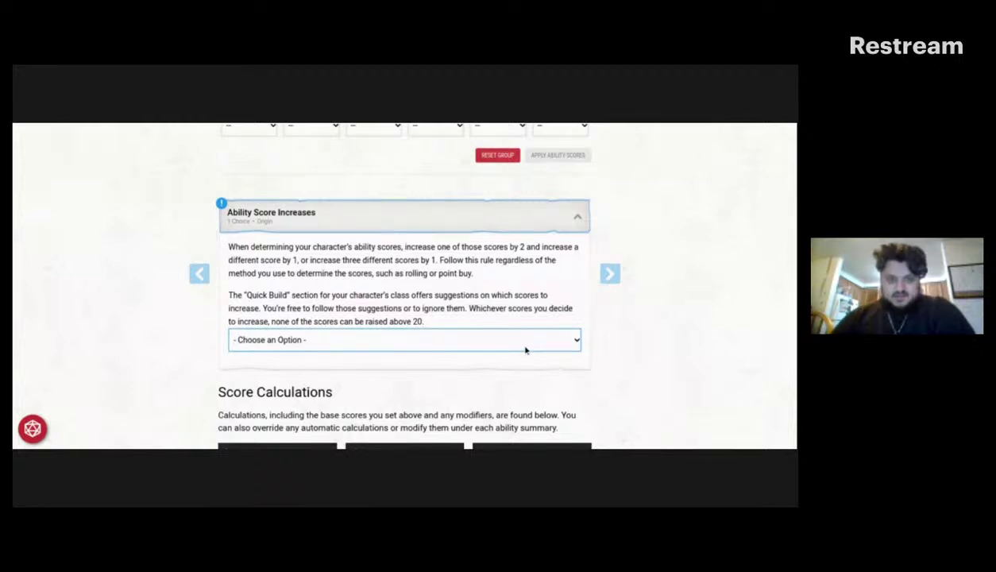
{"action": "left_click", "coordinate": [490, 350]}
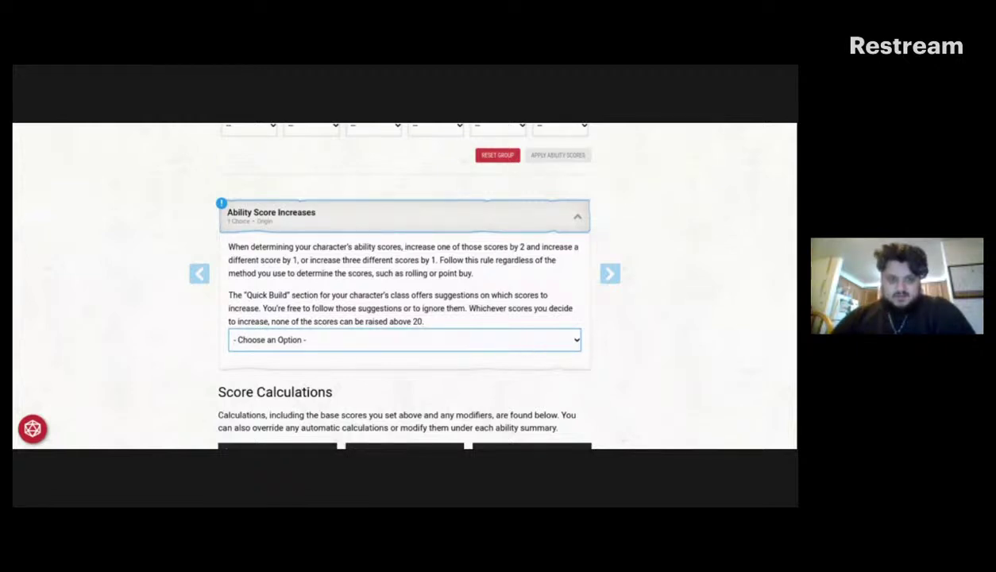
{"action": "left_click", "coordinate": [493, 355]}
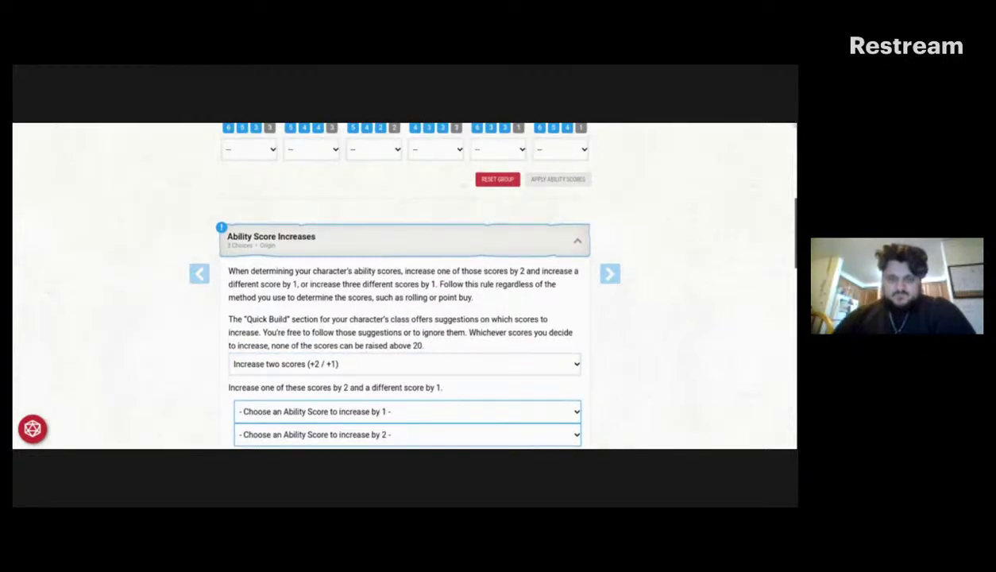
Choose Charisma Score as the ability to increase by 2
{"action": "scroll", "coordinate": [574, 258], "scroll_direction": "up", "scroll_amount": 2}
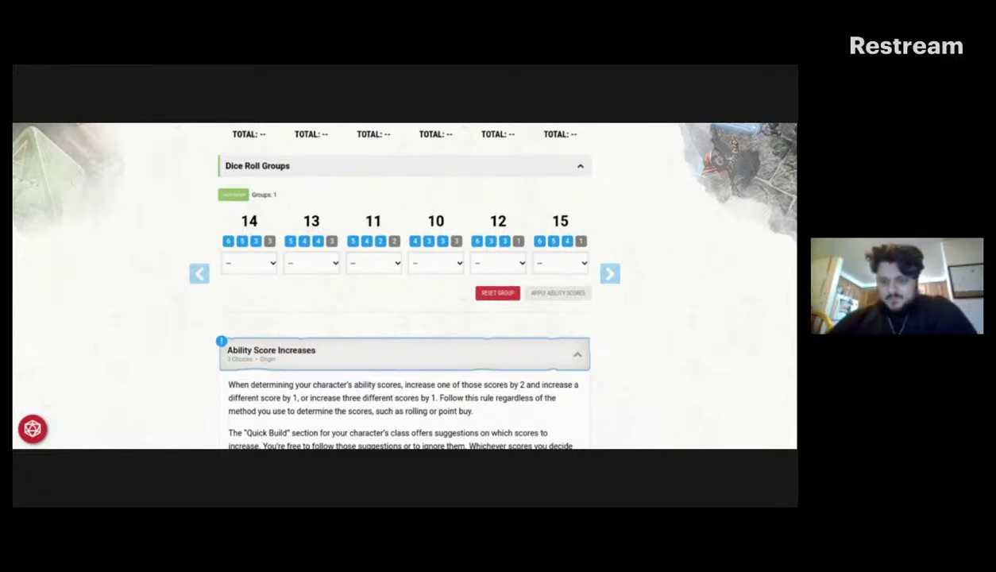
{"action": "scroll", "coordinate": [669, 258], "scroll_direction": "down", "scroll_amount": 2}
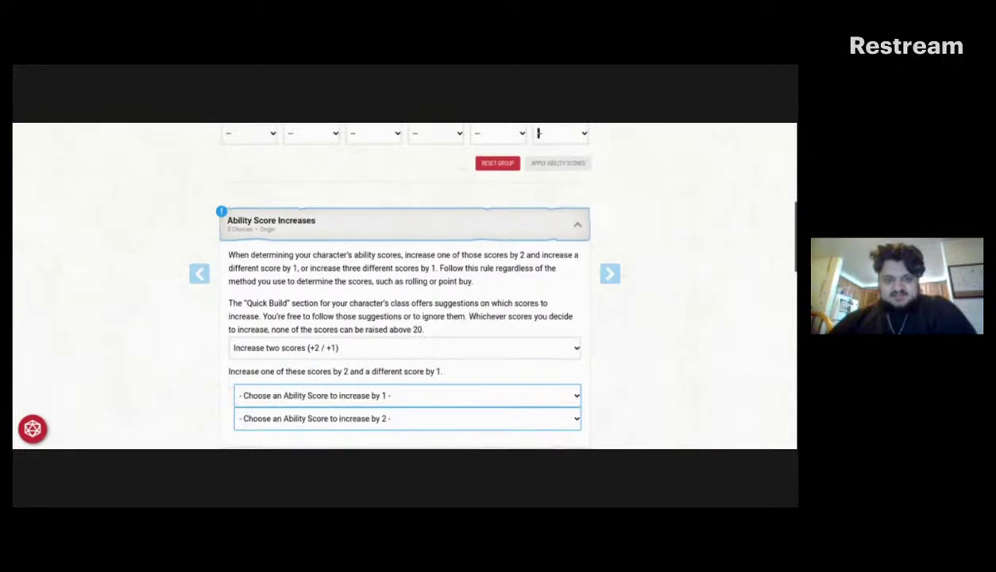
{"action": "scroll", "coordinate": [550, 262], "scroll_direction": "down", "scroll_amount": 2}
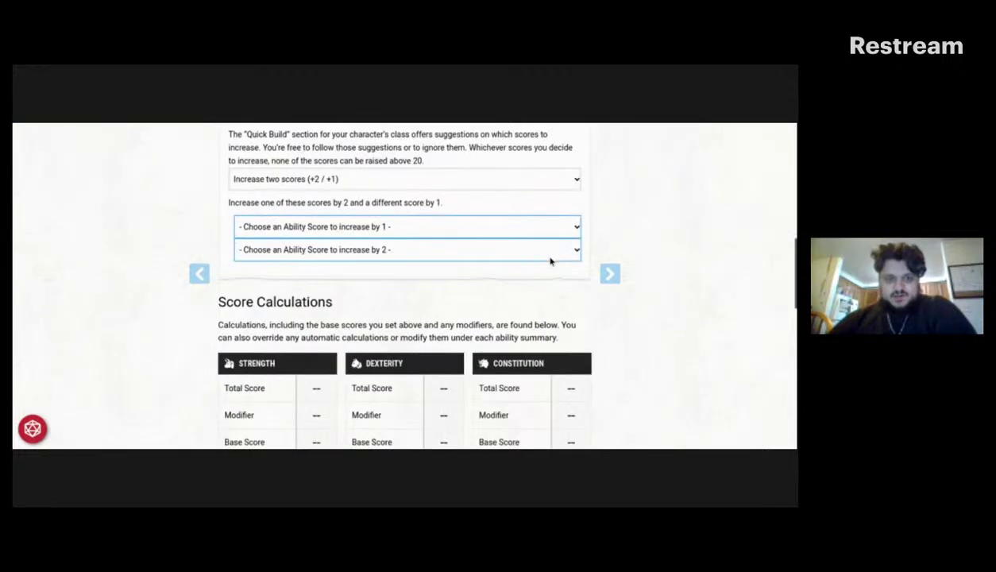
{"action": "left_click", "coordinate": [453, 267]}
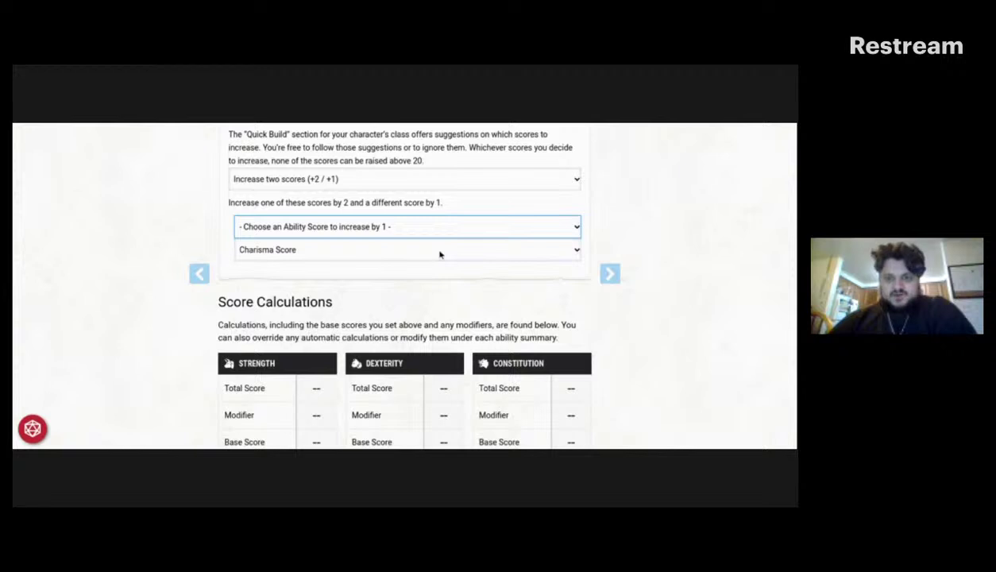
Assign the rolled 15 to Charisma (CHA) in the dice roll group
{"action": "scroll", "coordinate": [679, 234], "scroll_direction": "up", "scroll_amount": 2}
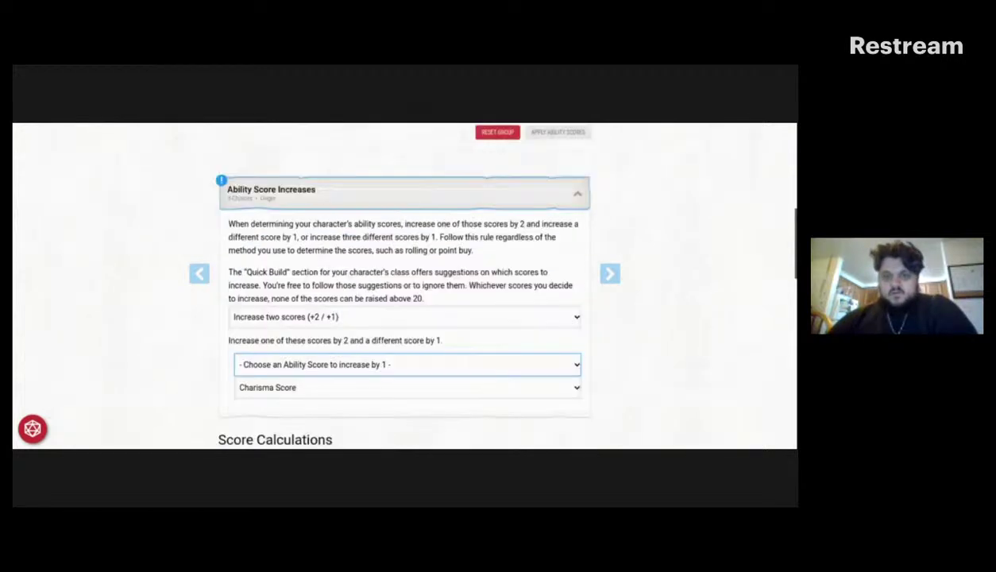
{"action": "scroll", "coordinate": [580, 269], "scroll_direction": "up", "scroll_amount": 2}
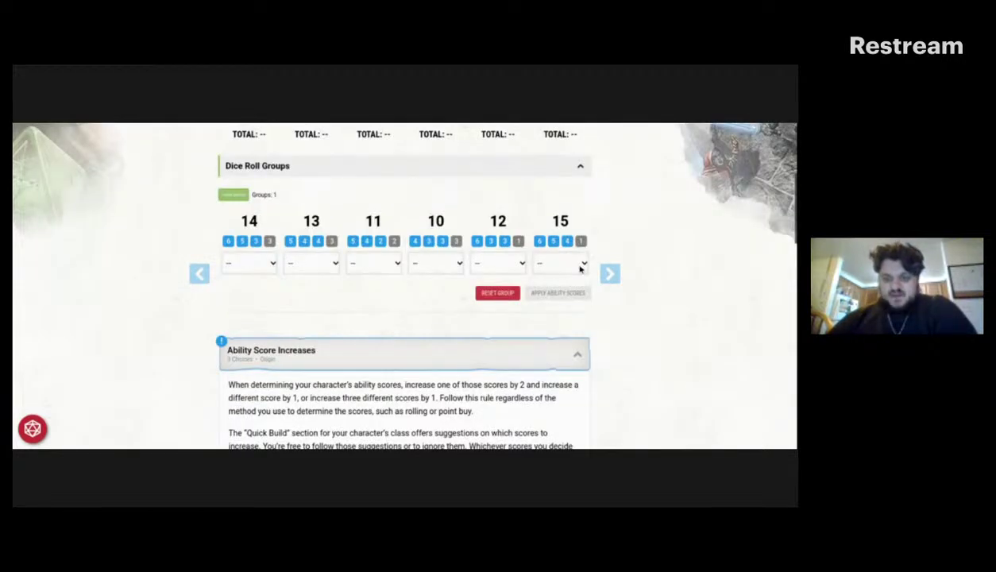
{"action": "left_click", "coordinate": [549, 397]}
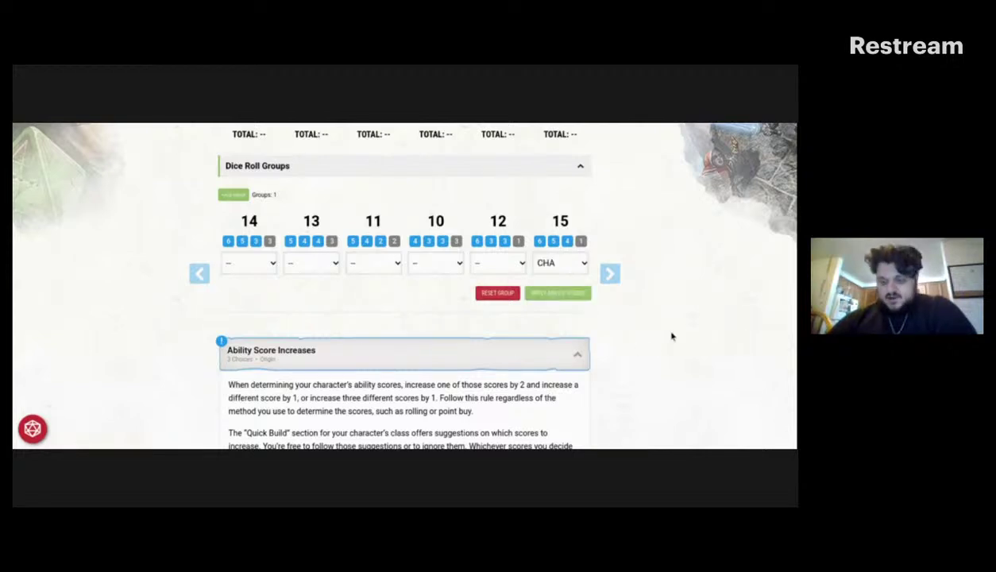
Return to the Class stage and expand the Sorcerer's level 4 Ability Score Improvement feature to review its feat choice
{"action": "scroll", "coordinate": [671, 334], "scroll_direction": "down", "scroll_amount": 5}
{"action": "scroll", "coordinate": [405, 285], "scroll_direction": "down", "scroll_amount": 3}
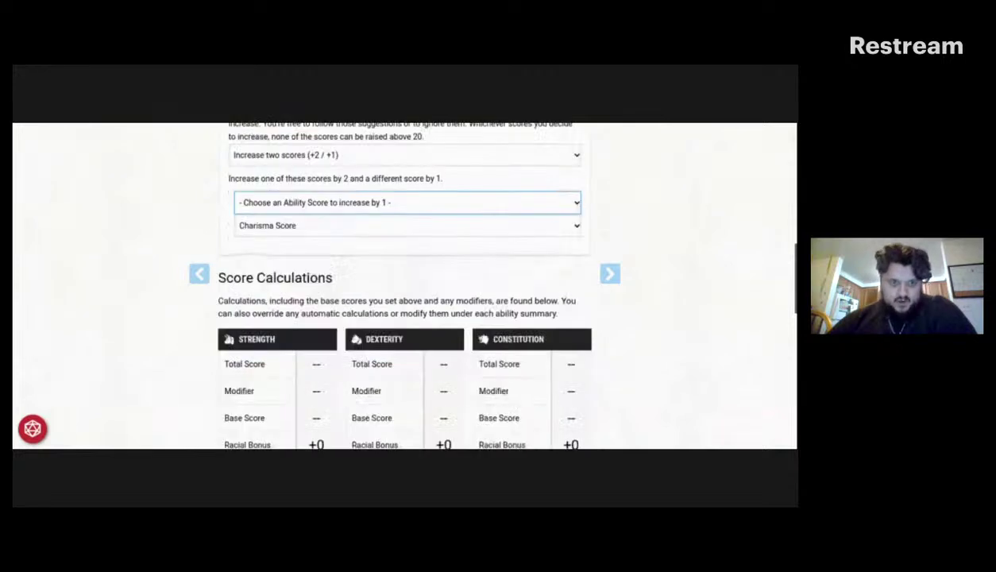
{"action": "scroll", "coordinate": [405, 286], "scroll_direction": "up", "scroll_amount": 3}
{"action": "scroll", "coordinate": [329, 301], "scroll_direction": "up", "scroll_amount": 10}
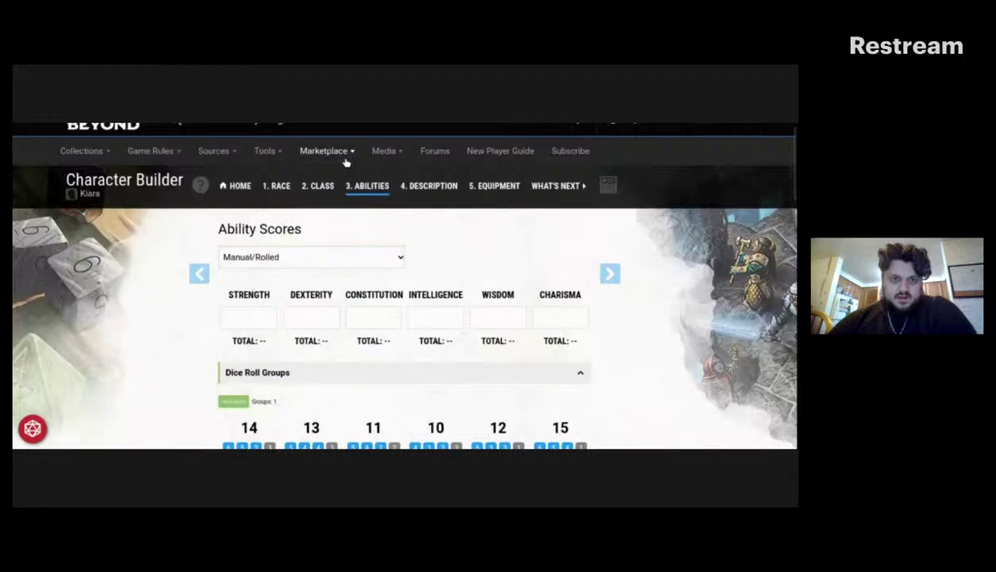
{"action": "left_click", "coordinate": [318, 186]}
{"action": "scroll", "coordinate": [664, 353], "scroll_direction": "down", "scroll_amount": 5}
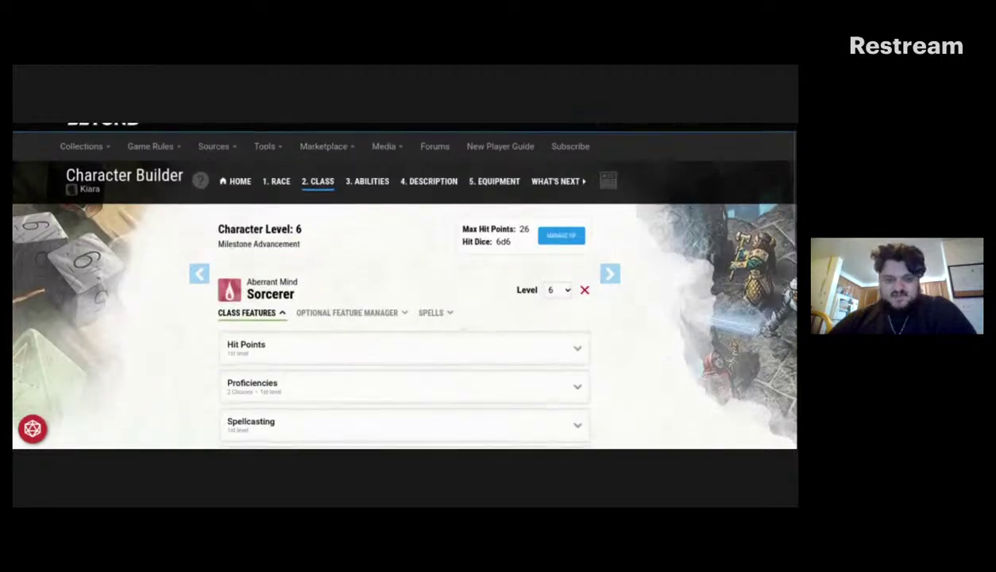
{"action": "scroll", "coordinate": [405, 286], "scroll_direction": "down", "scroll_amount": 3}
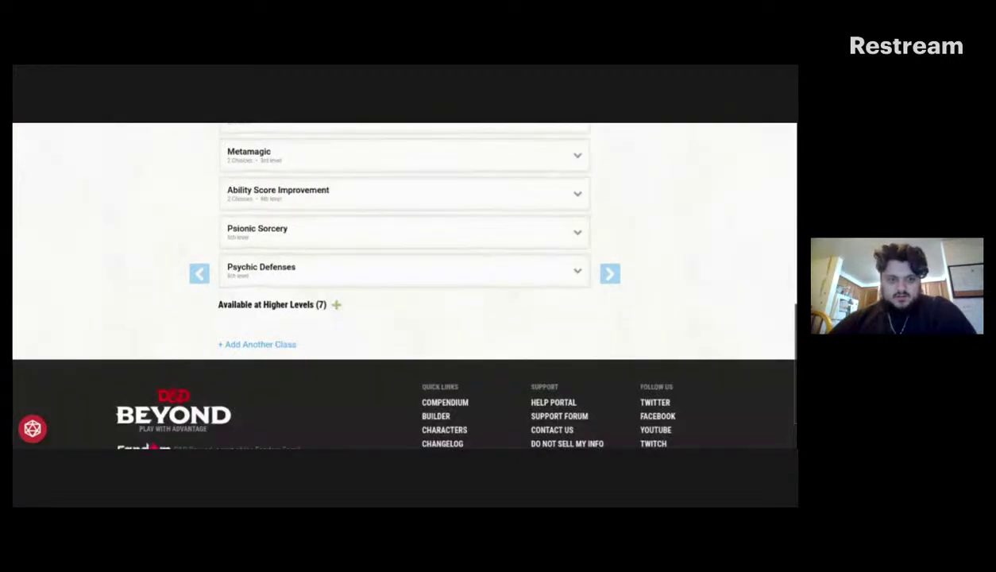
{"action": "scroll", "coordinate": [406, 262], "scroll_direction": "up", "scroll_amount": 1}
{"action": "scroll", "coordinate": [540, 305], "scroll_direction": "up", "scroll_amount": 1}
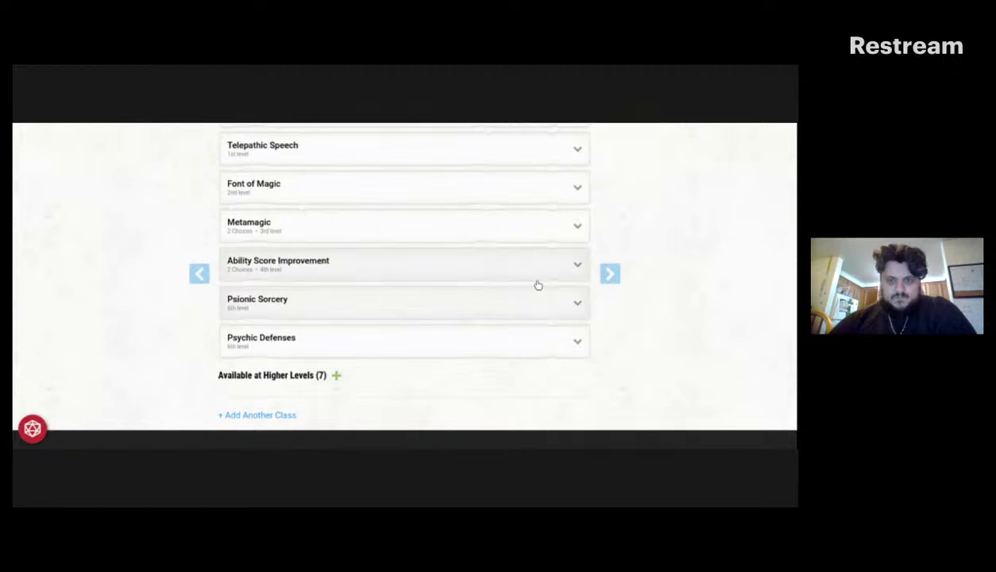
{"action": "left_click", "coordinate": [551, 272]}
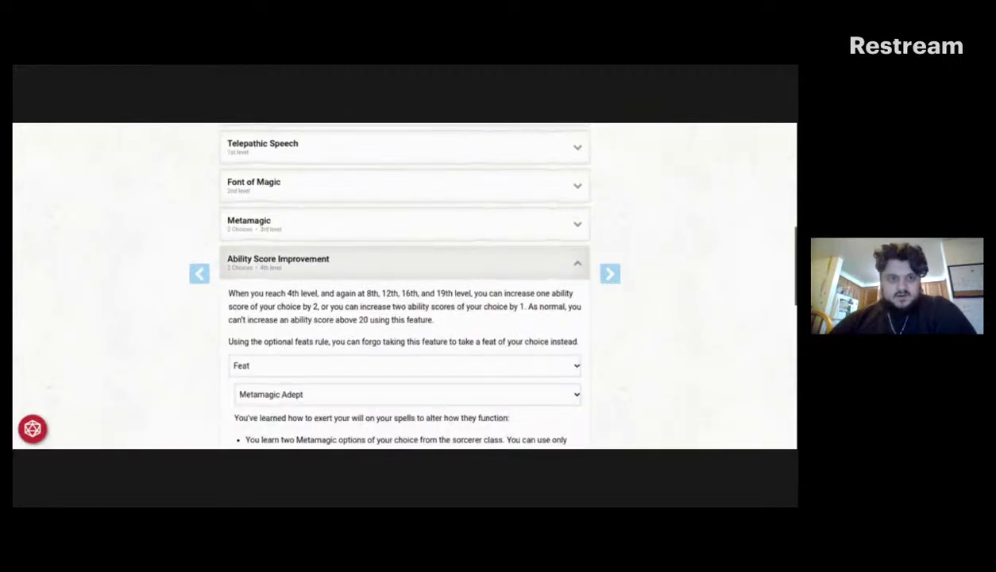
Return to the Abilities stage and assign the rolled 14 to Charisma (CHA) in the dice roll group
{"action": "scroll", "coordinate": [676, 341], "scroll_direction": "up", "scroll_amount": 1}
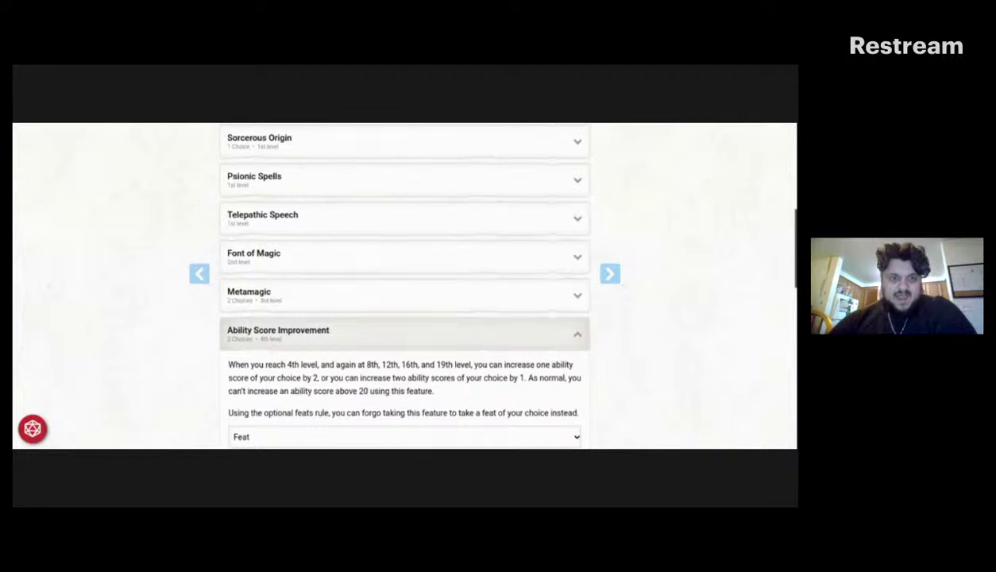
{"action": "scroll", "coordinate": [676, 341], "scroll_direction": "up", "scroll_amount": 1}
{"action": "scroll", "coordinate": [605, 251], "scroll_direction": "up", "scroll_amount": 1}
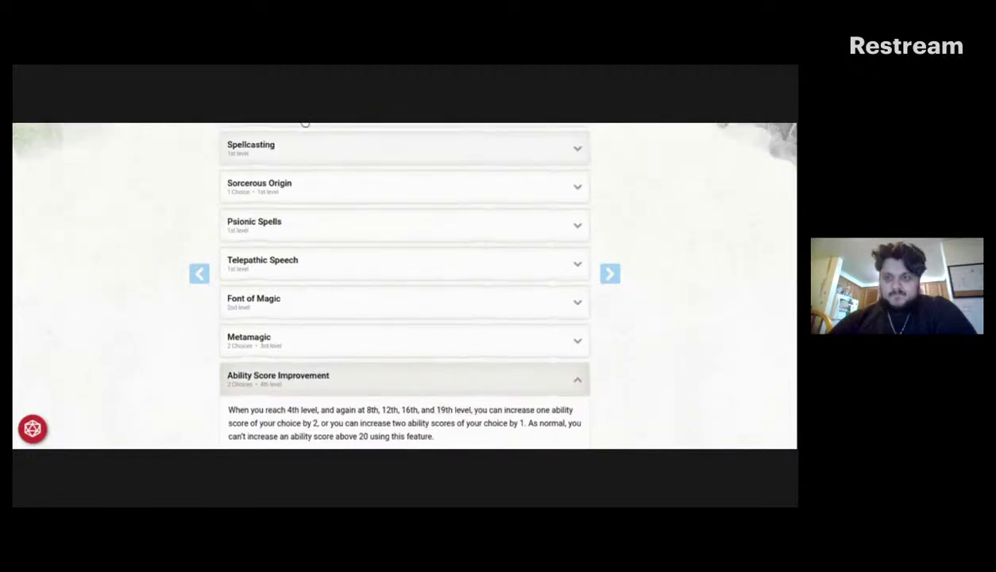
{"action": "scroll", "coordinate": [305, 124], "scroll_direction": "up", "scroll_amount": 6}
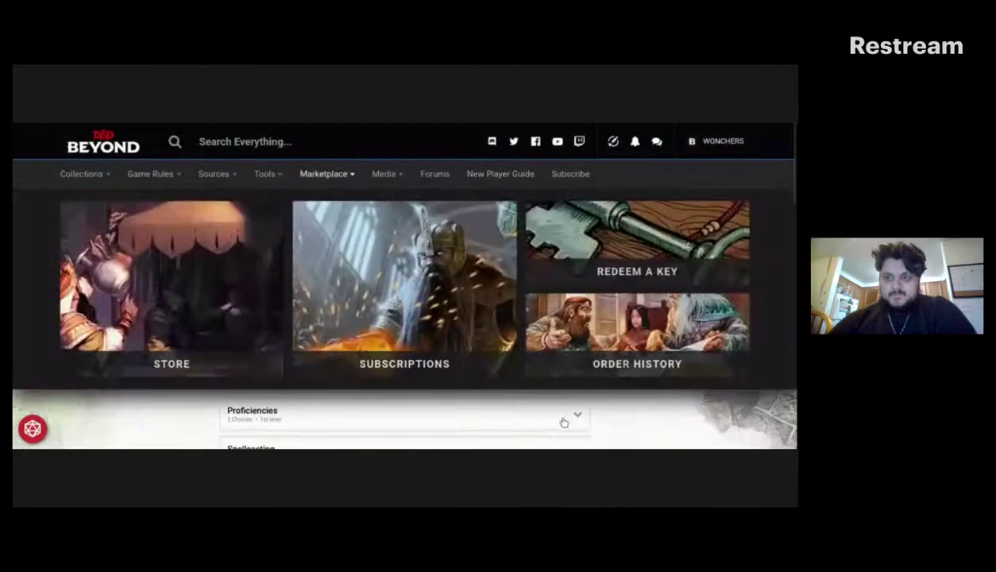
{"action": "left_click", "coordinate": [374, 209]}
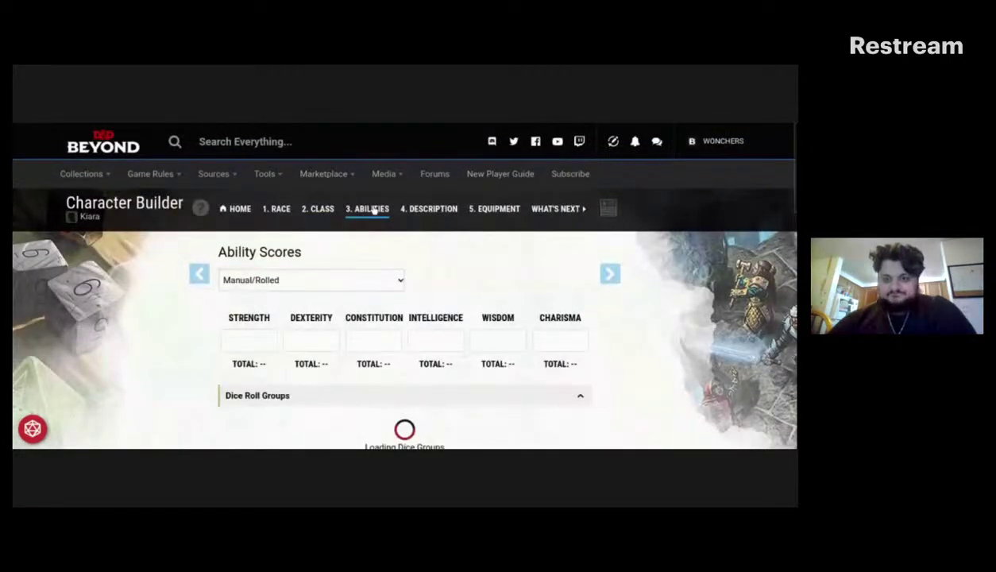
{"action": "scroll", "coordinate": [638, 370], "scroll_direction": "down", "scroll_amount": 1}
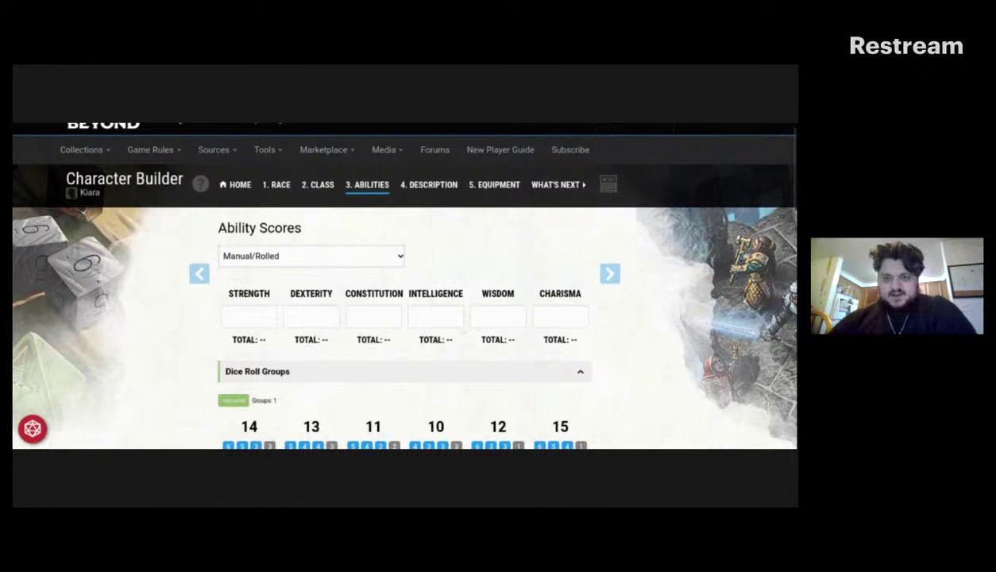
{"action": "scroll", "coordinate": [566, 278], "scroll_direction": "down", "scroll_amount": 3}
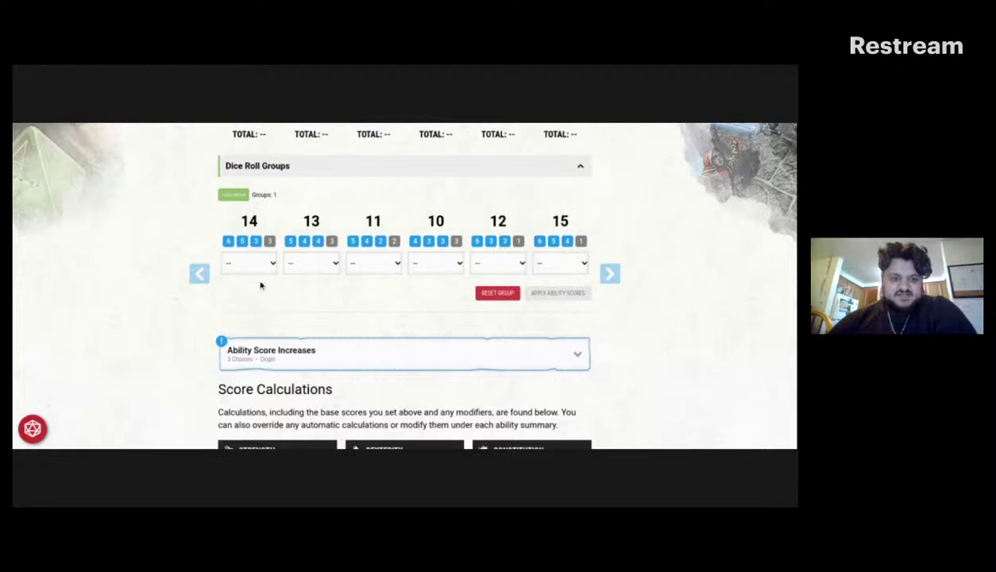
{"action": "left_click", "coordinate": [243, 388]}
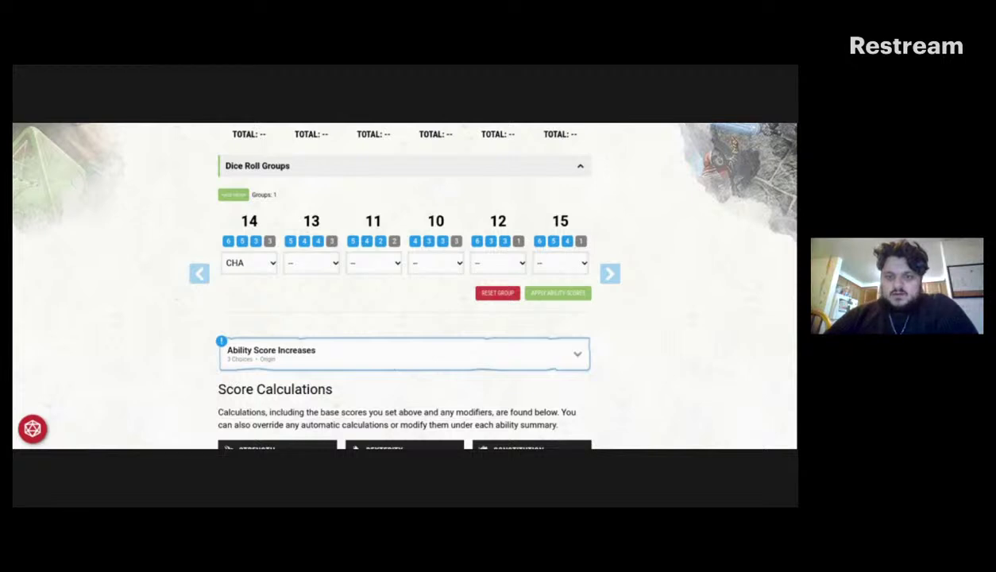
Assign the rolled 15 to Constitution (CON) and choose Constitution Score as the ability to increase by 1
{"action": "left_click", "coordinate": [551, 310]}
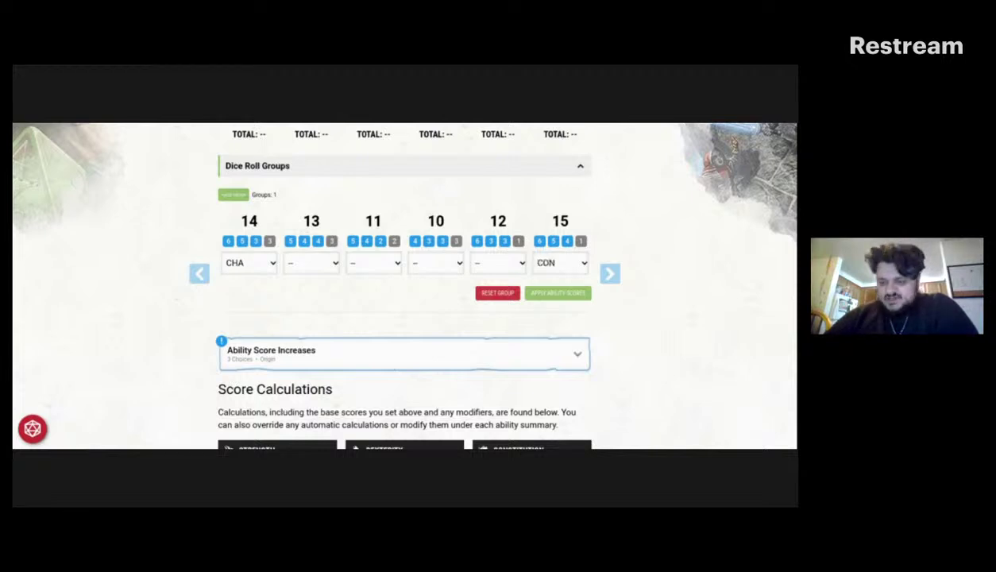
{"action": "scroll", "coordinate": [404, 286], "scroll_direction": "down", "scroll_amount": 2}
{"action": "scroll", "coordinate": [494, 238], "scroll_direction": "down", "scroll_amount": 2}
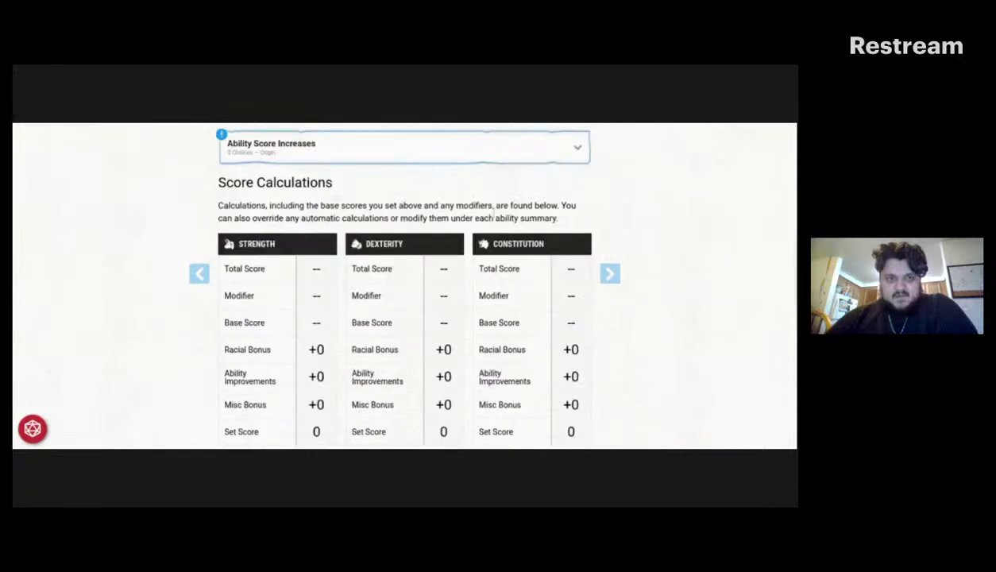
{"action": "left_click", "coordinate": [494, 146]}
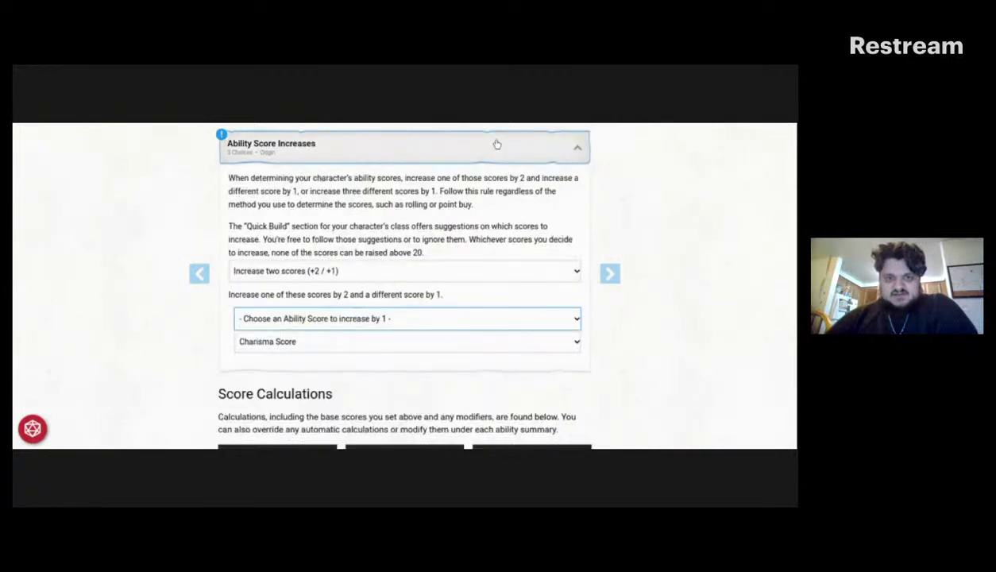
{"action": "left_click", "coordinate": [404, 312]}
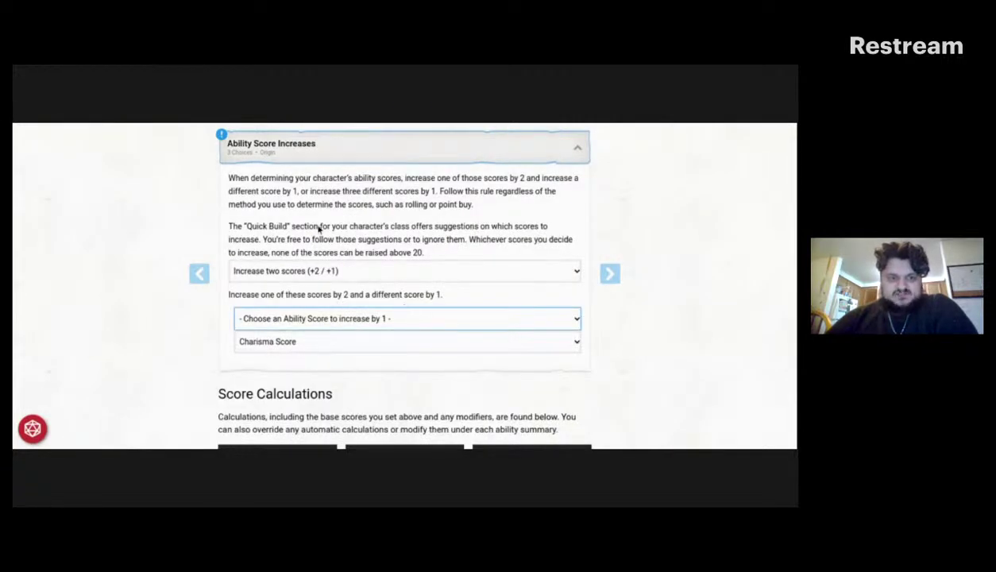
{"action": "left_click", "coordinate": [316, 228]}
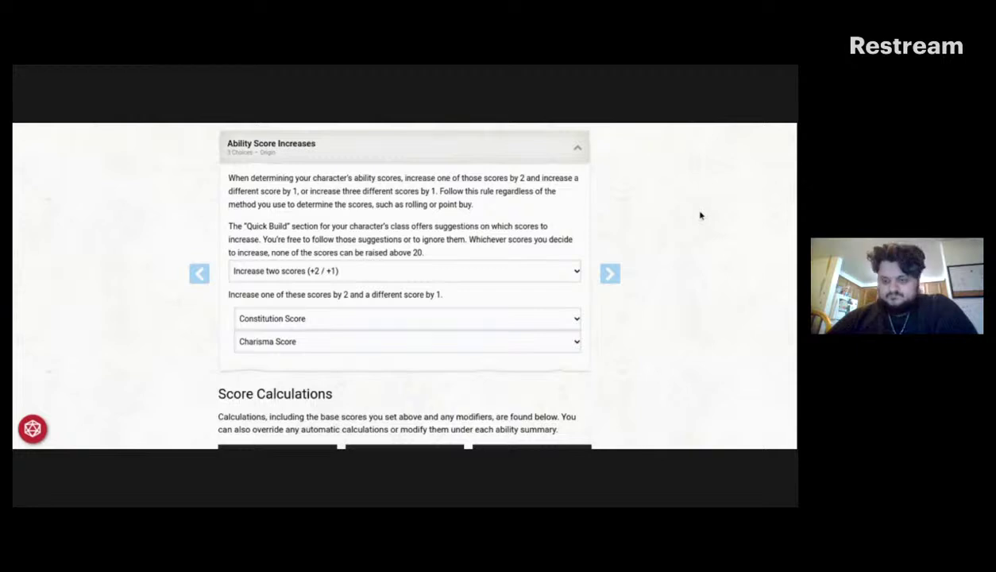
Reassign the rolled 15 from Constitution to Dexterity (DEX) in the dice roll group
{"action": "scroll", "coordinate": [700, 215], "scroll_direction": "up", "scroll_amount": 1}
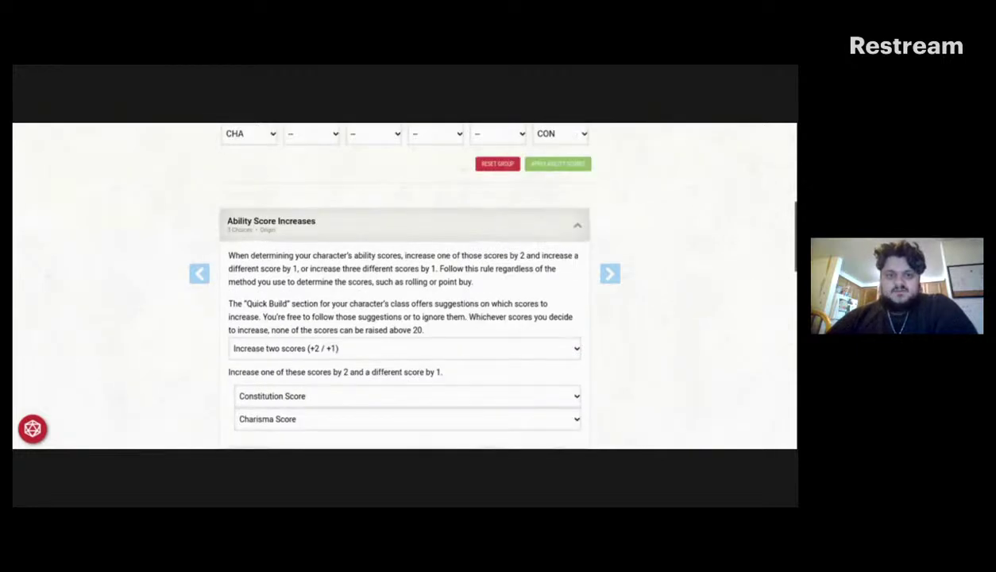
{"action": "scroll", "coordinate": [359, 306], "scroll_direction": "up", "scroll_amount": 2}
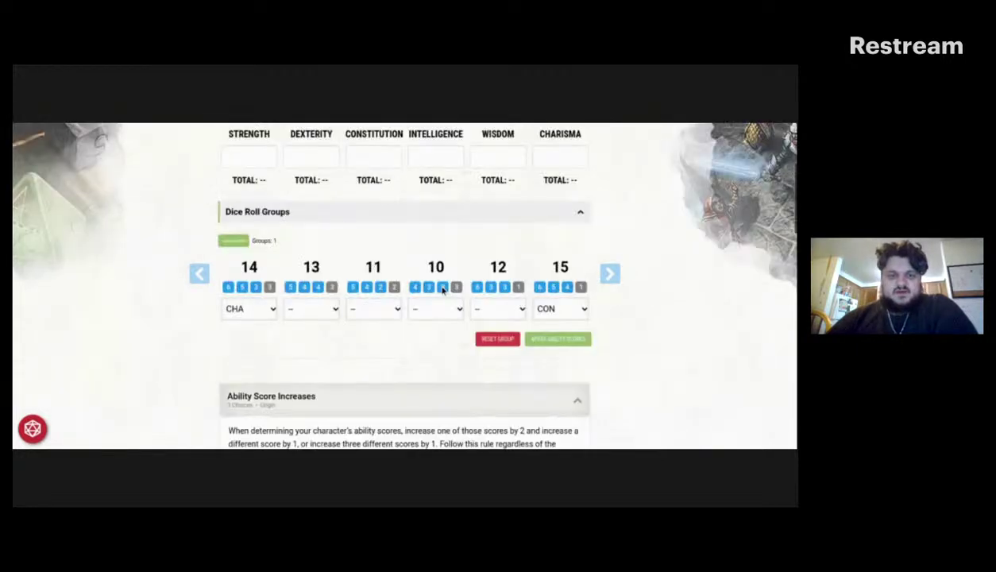
{"action": "left_click", "coordinate": [582, 310]}
{"action": "left_click", "coordinate": [578, 318]}
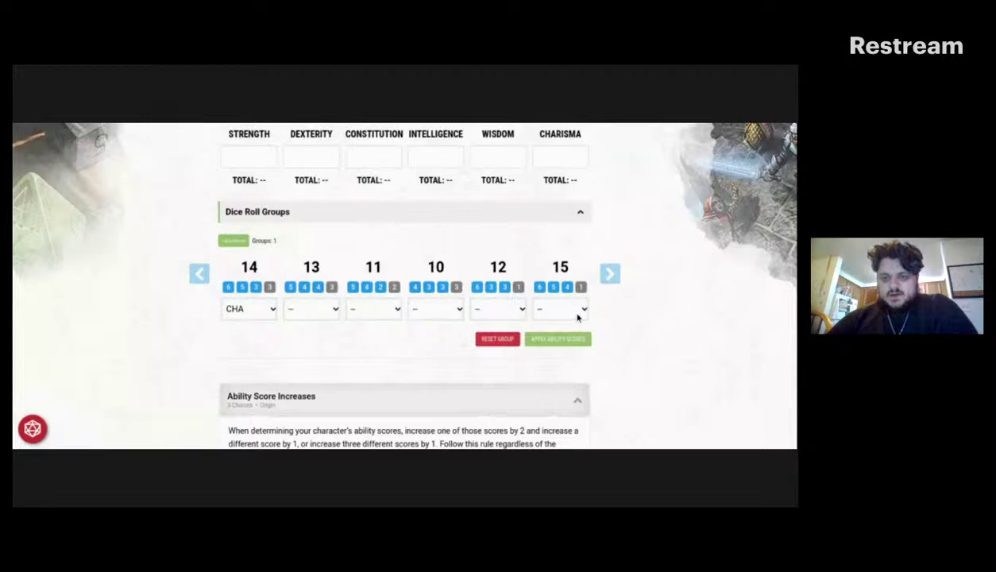
{"action": "left_click", "coordinate": [564, 309]}
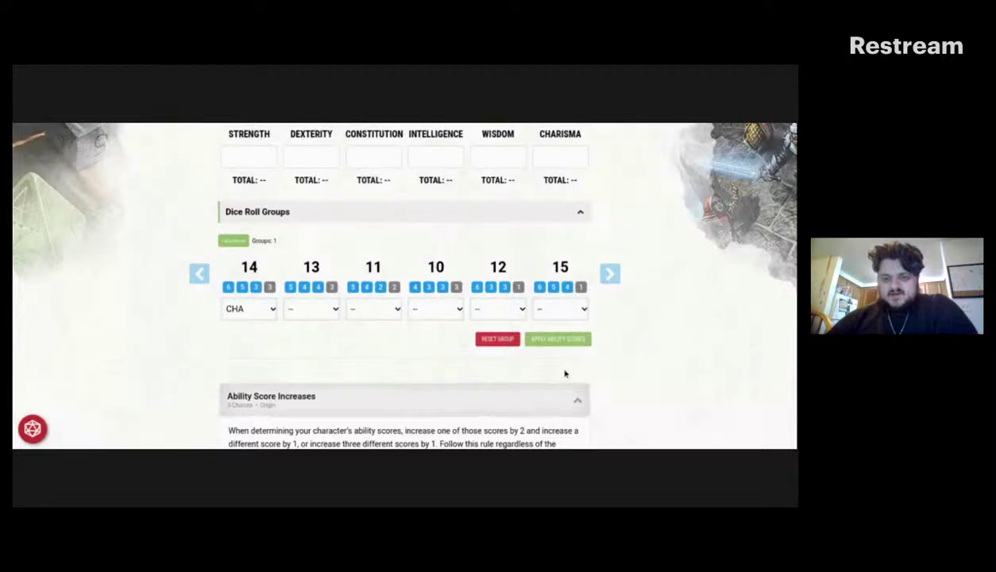
{"action": "left_click", "coordinate": [554, 365]}
Choose Dexterity Score as the ability to increase by 1 under Ability Score Increases
{"action": "scroll", "coordinate": [676, 328], "scroll_direction": "down", "scroll_amount": 1}
{"action": "scroll", "coordinate": [404, 286], "scroll_direction": "down", "scroll_amount": 8}
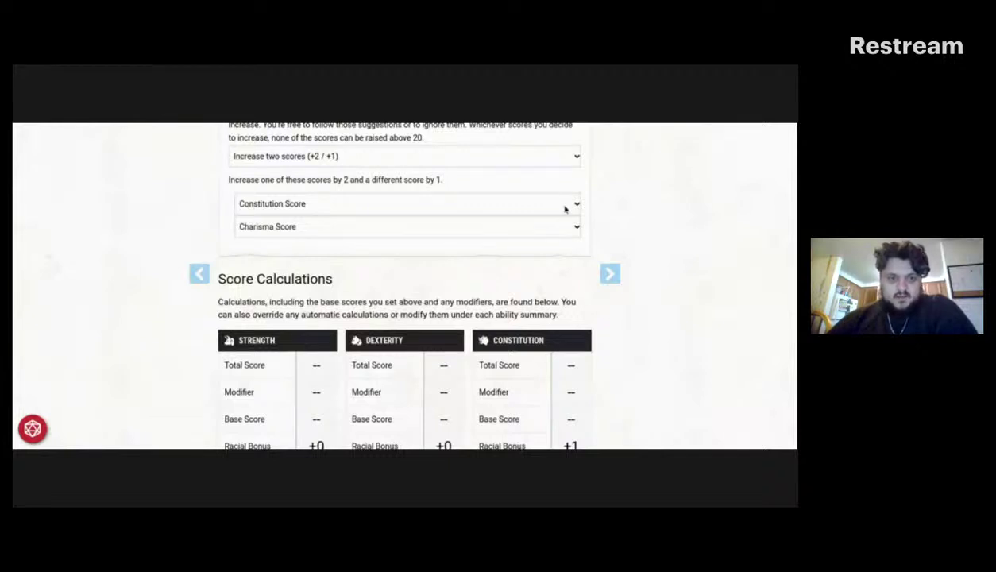
{"action": "left_click", "coordinate": [565, 208]}
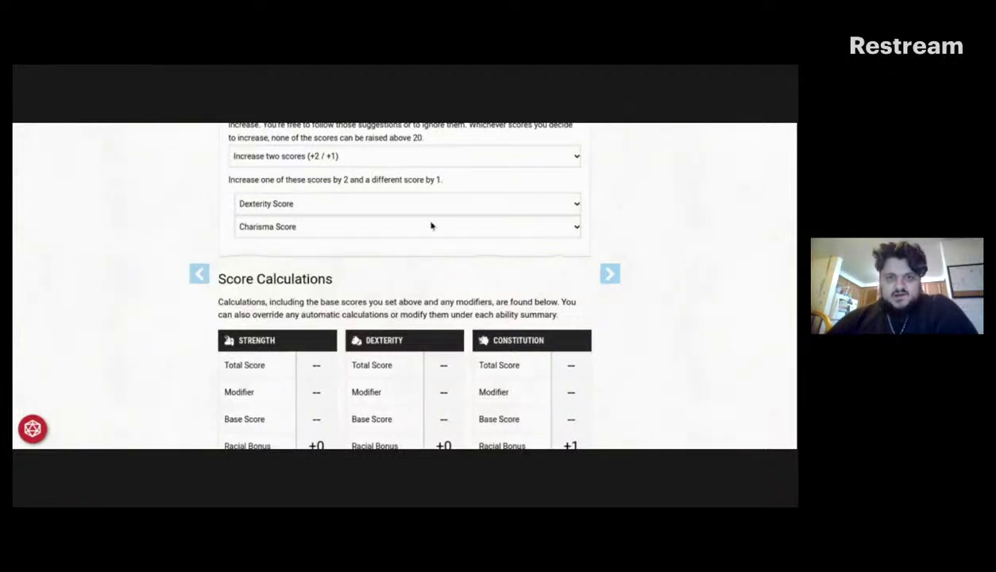
Assign the rolled 13 to CON, 12 to WIS, 11 to INT and 10 to STR, and apply the ability scores
{"action": "scroll", "coordinate": [404, 286], "scroll_direction": "up", "scroll_amount": 4}
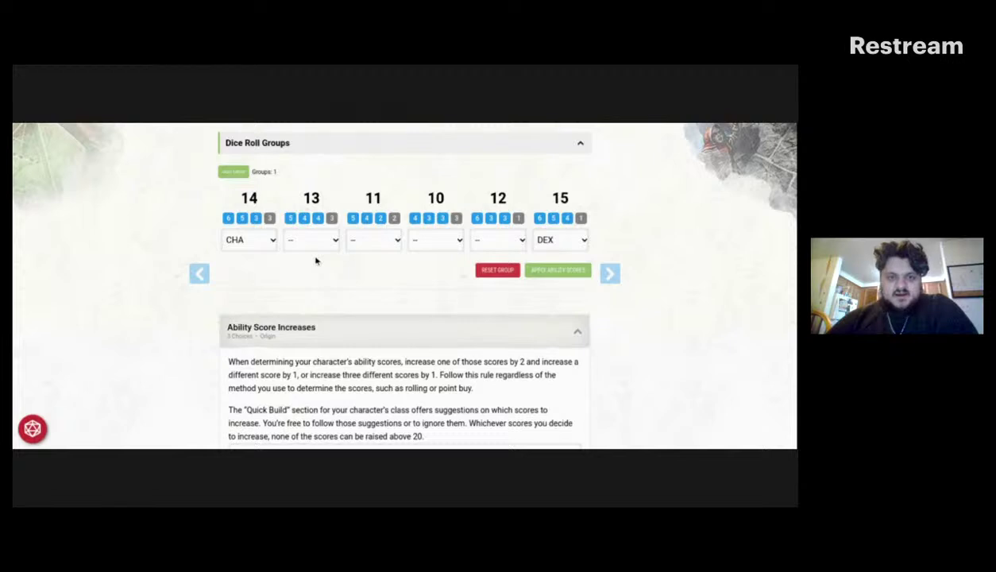
{"action": "left_click", "coordinate": [309, 301]}
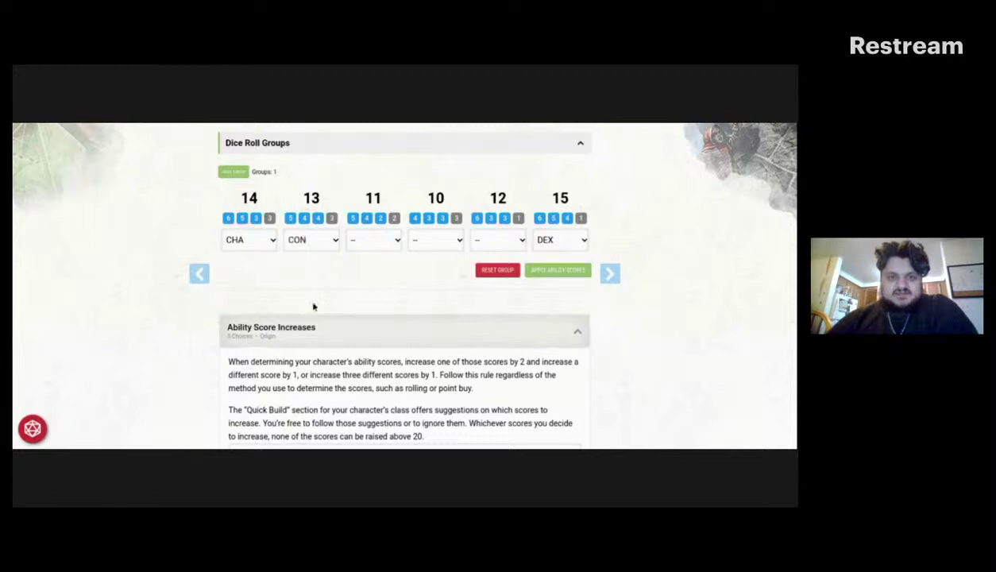
{"action": "left_click", "coordinate": [506, 244]}
{"action": "left_click", "coordinate": [491, 323]}
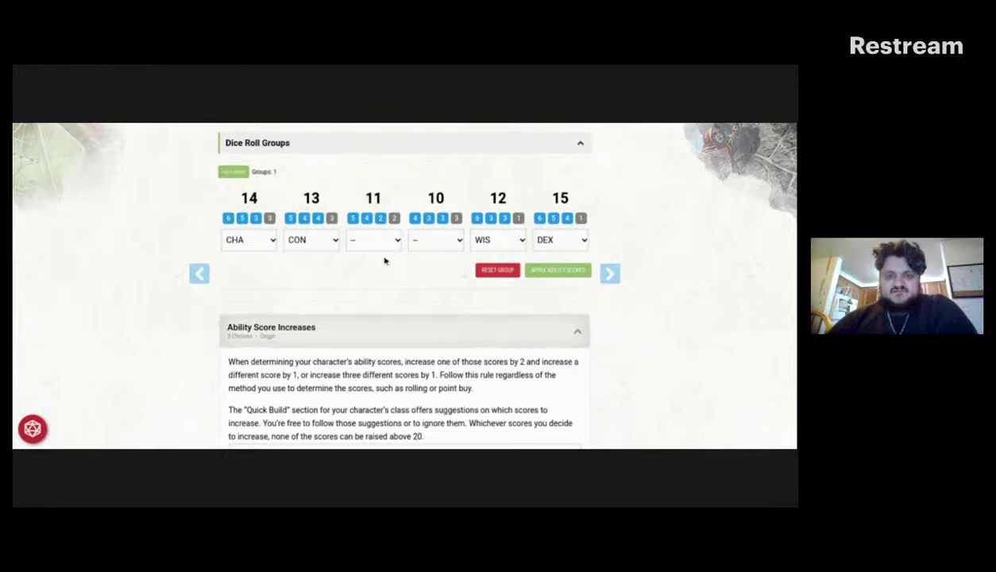
{"action": "left_click", "coordinate": [393, 285]}
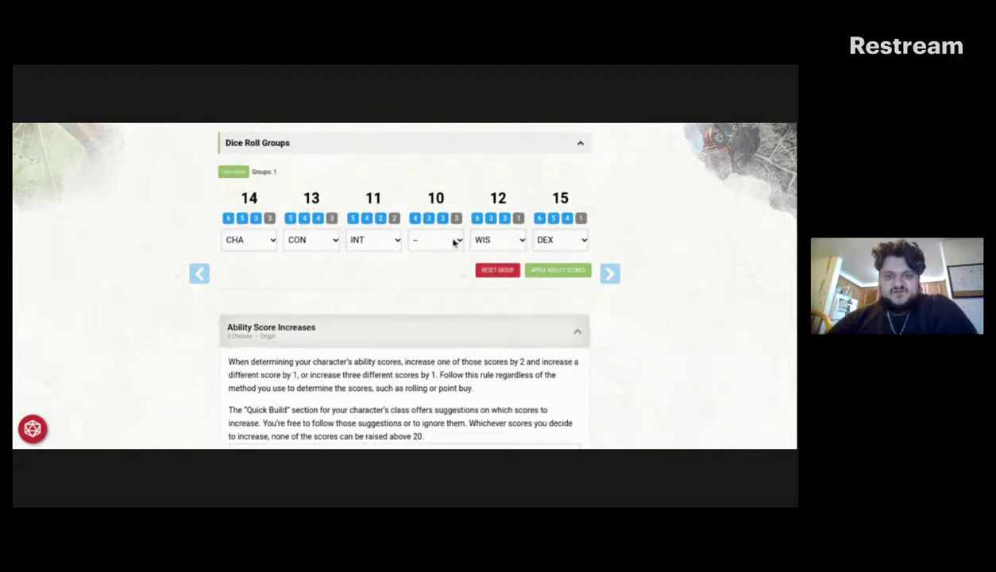
{"action": "left_click", "coordinate": [454, 242]}
{"action": "left_click", "coordinate": [447, 261]}
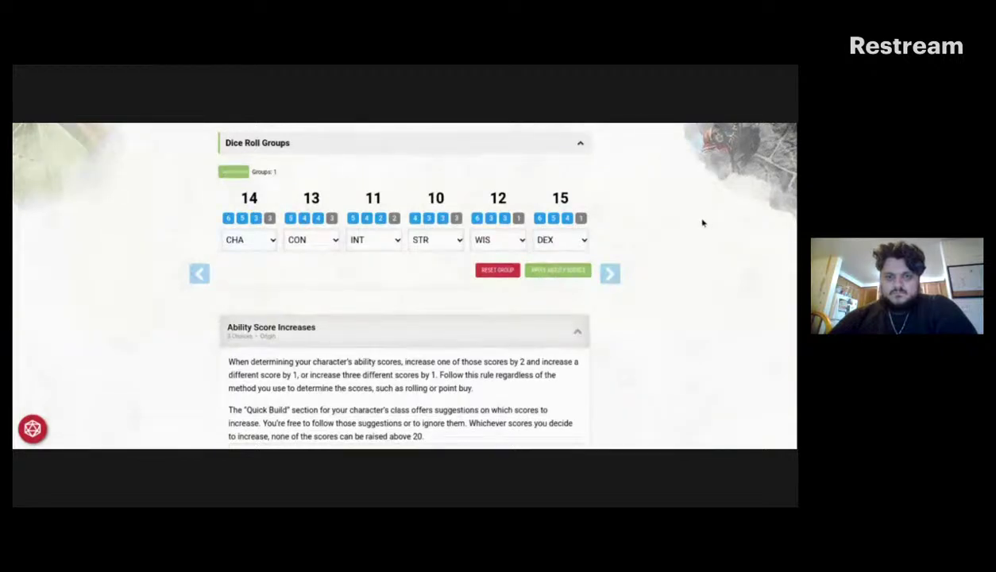
{"action": "scroll", "coordinate": [702, 223], "scroll_direction": "up", "scroll_amount": 3}
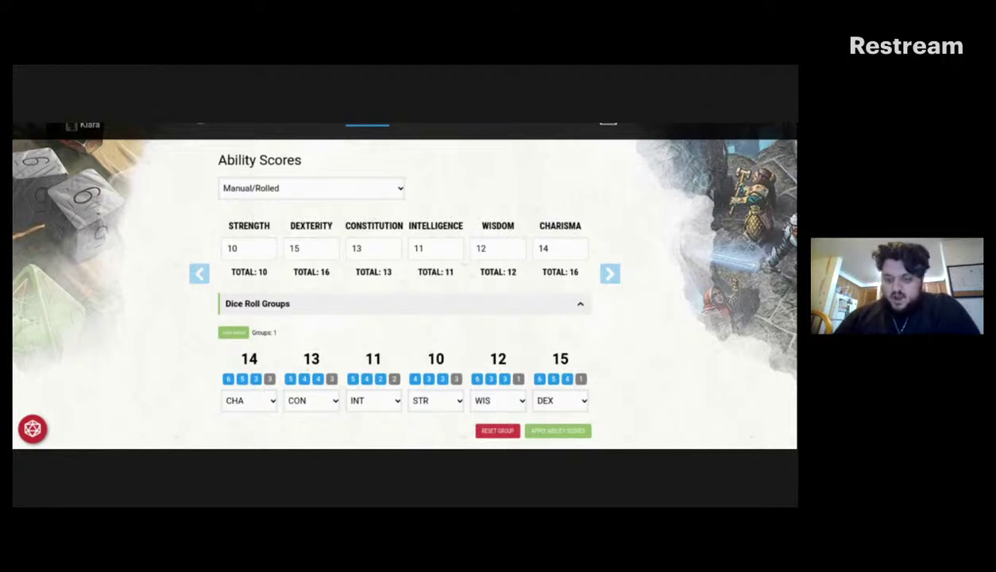
Review the Score Calculations for all six abilities, including total scores, modifiers and racial bonuses
{"action": "scroll", "coordinate": [404, 286], "scroll_direction": "down", "scroll_amount": 1}
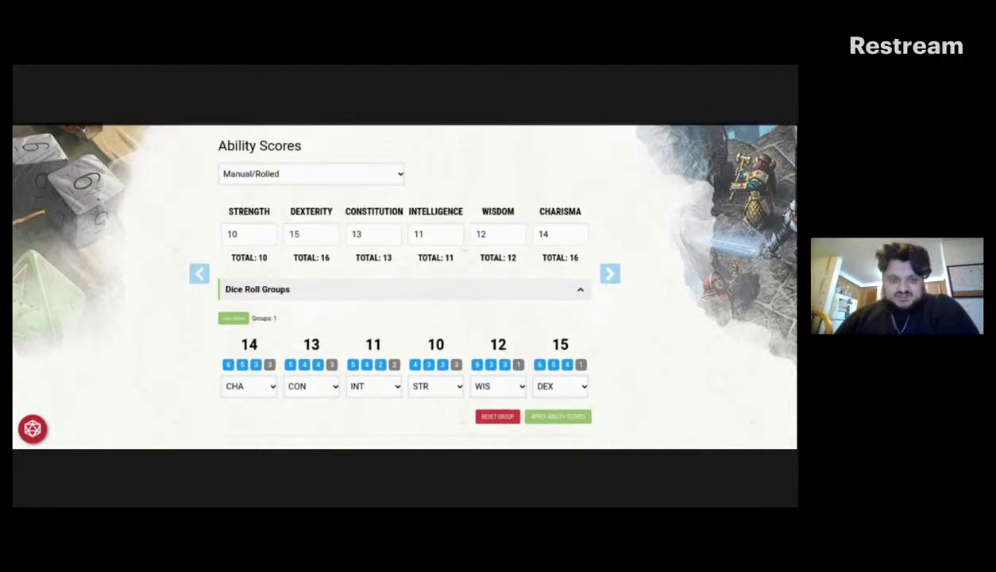
{"action": "scroll", "coordinate": [405, 286], "scroll_direction": "down", "scroll_amount": 15}
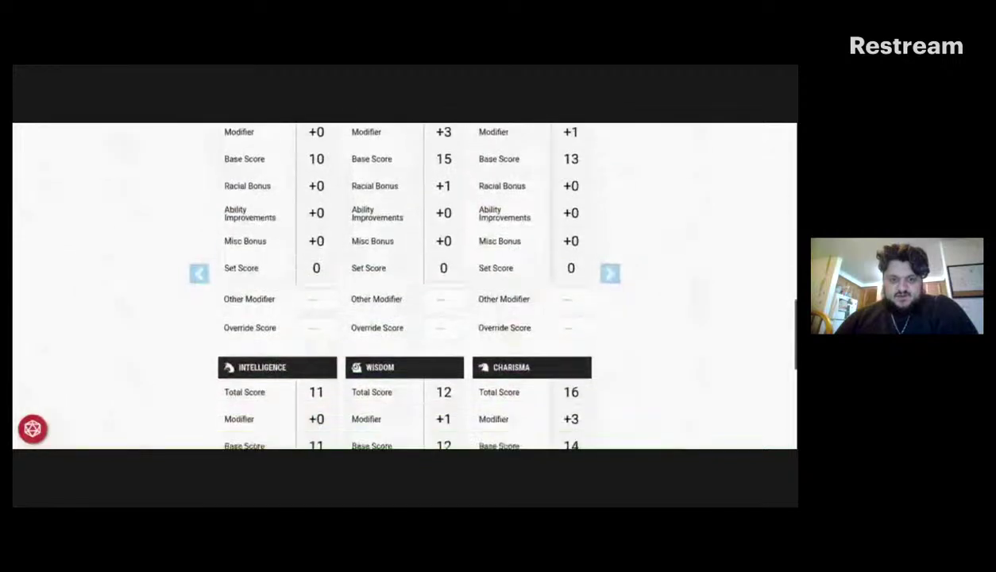
{"action": "scroll", "coordinate": [404, 286], "scroll_direction": "down", "scroll_amount": 3}
{"action": "scroll", "coordinate": [404, 286], "scroll_direction": "up", "scroll_amount": 3}
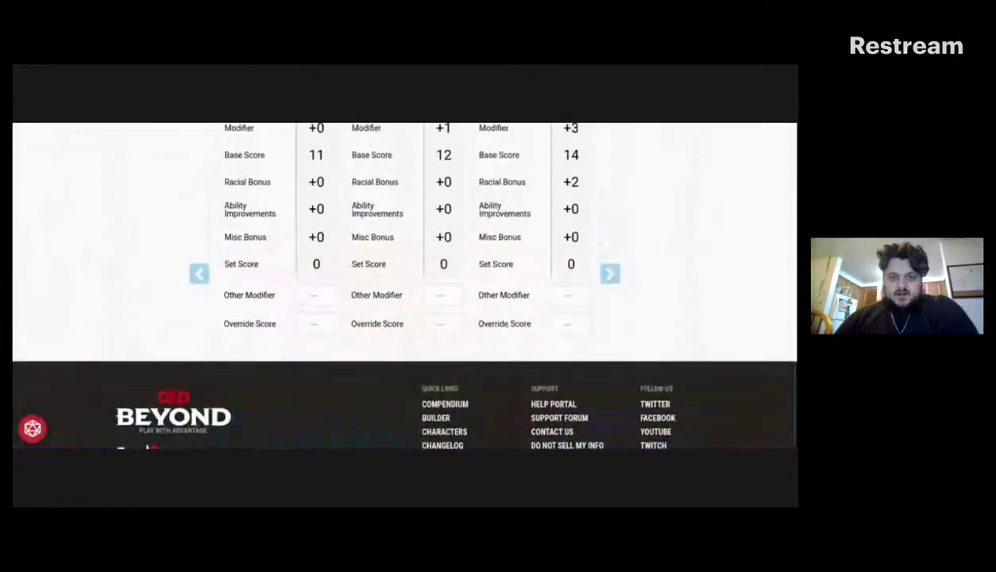
{"action": "scroll", "coordinate": [405, 286], "scroll_direction": "up", "scroll_amount": 3}
{"action": "scroll", "coordinate": [404, 286], "scroll_direction": "down", "scroll_amount": 2}
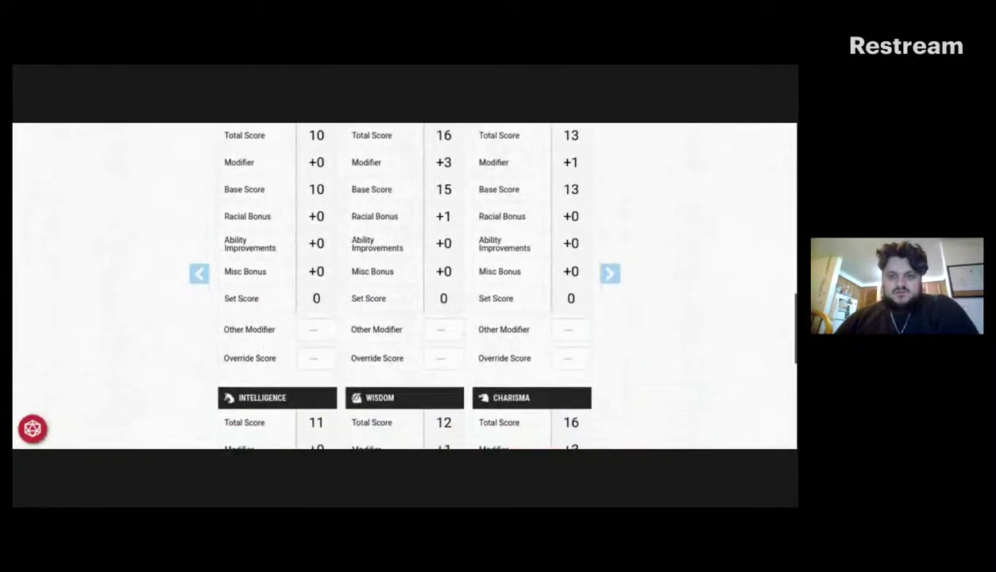
{"action": "scroll", "coordinate": [405, 286], "scroll_direction": "up", "scroll_amount": 7}
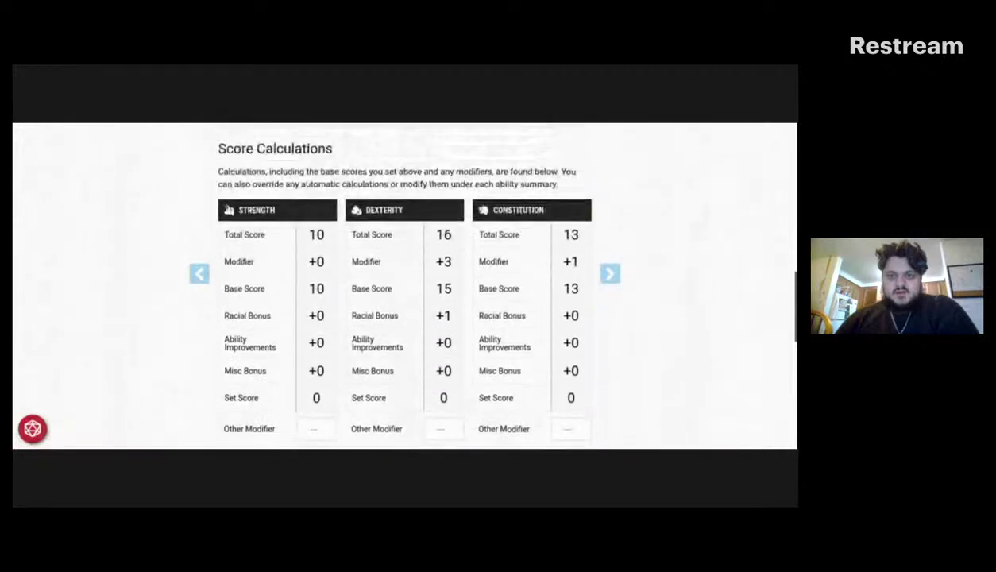
{"action": "scroll", "coordinate": [404, 286], "scroll_direction": "up", "scroll_amount": 6}
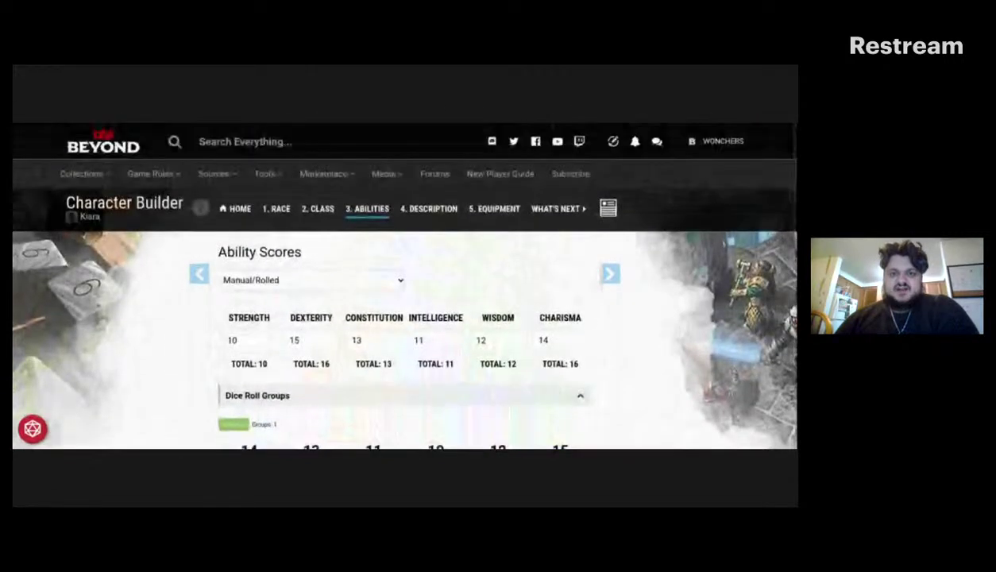